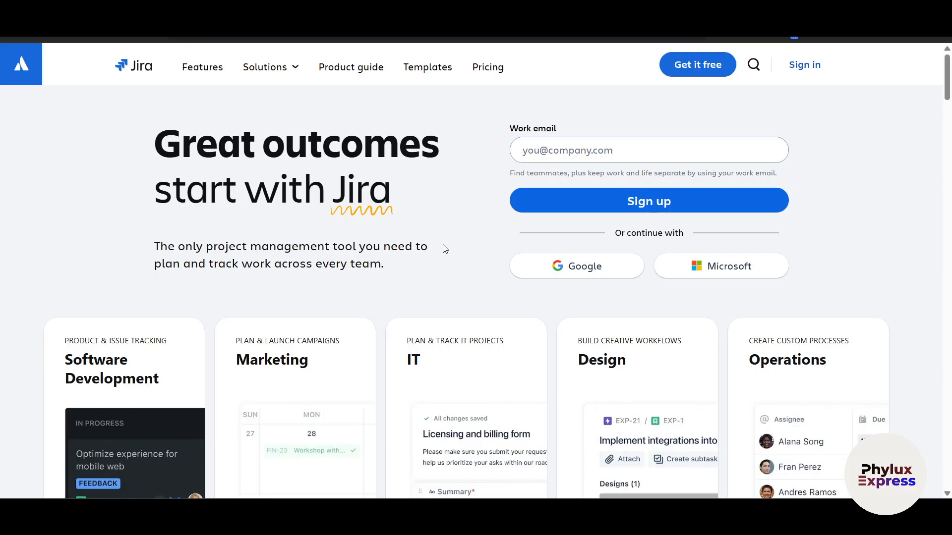
Step: Go back to the Google results for jira and open the Atlassian Jira page
scroll(445, 248, down, 8)
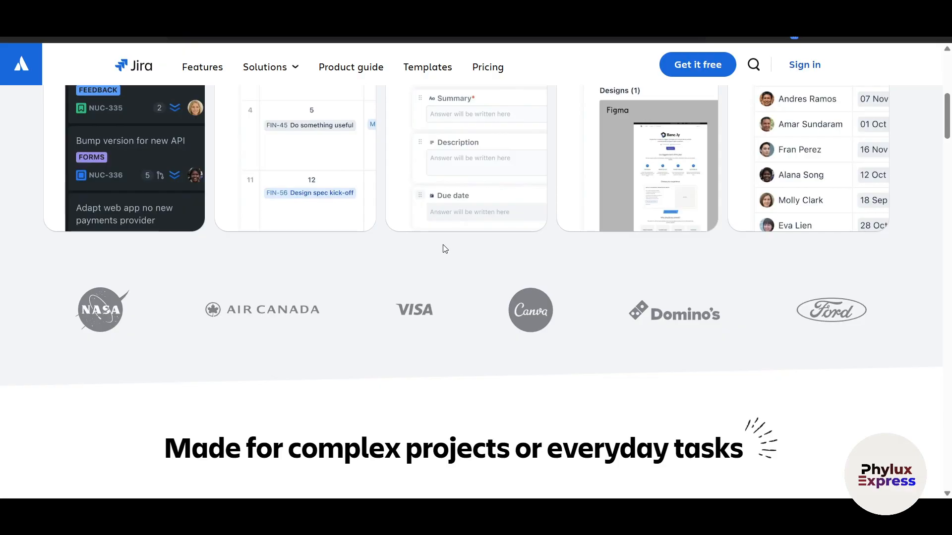
scroll(445, 249, down, 5)
scroll(444, 249, down, 3)
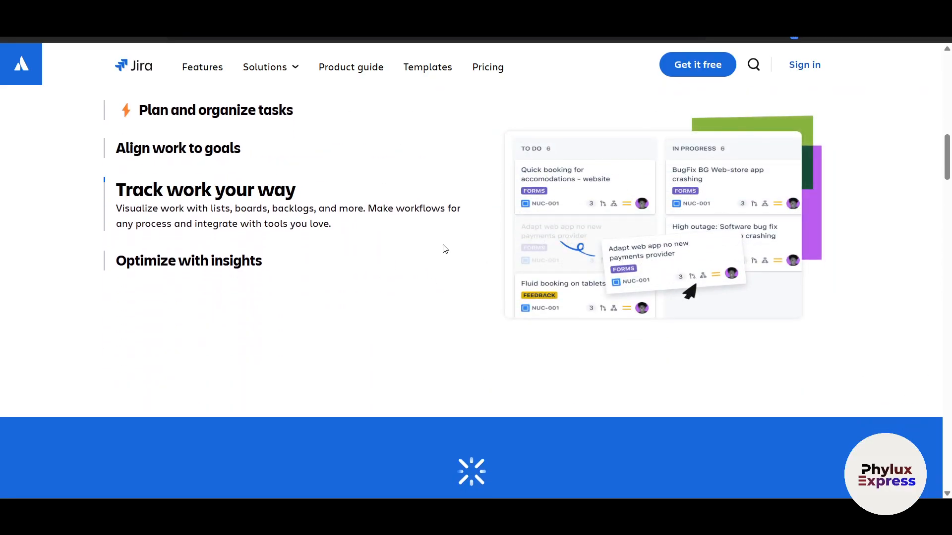
key(alt+Left)
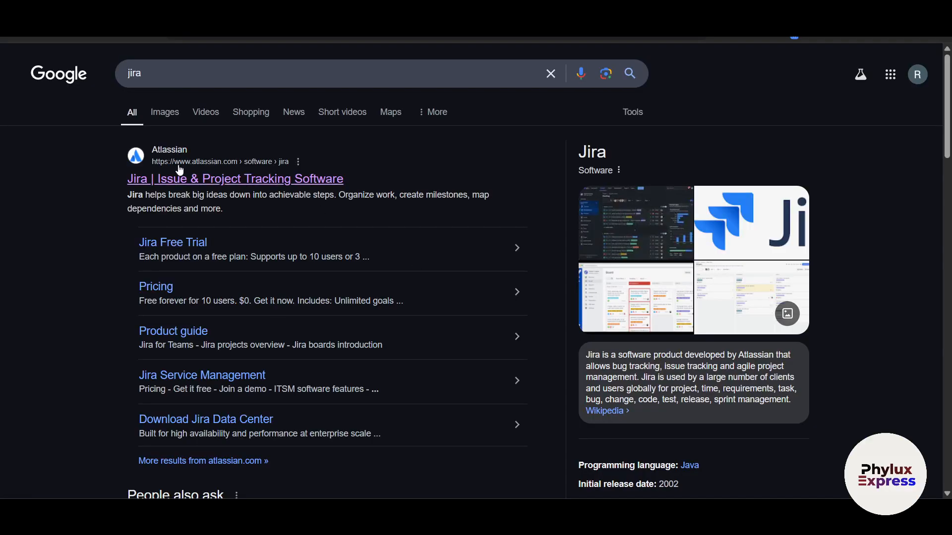
click(186, 179)
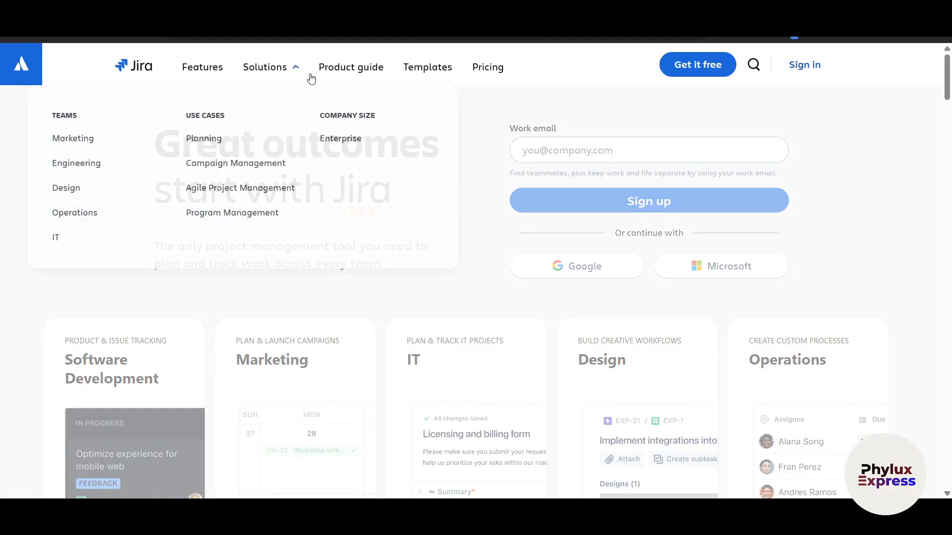
Step: Open the Jira pricing page and look over the plan cards
click(488, 67)
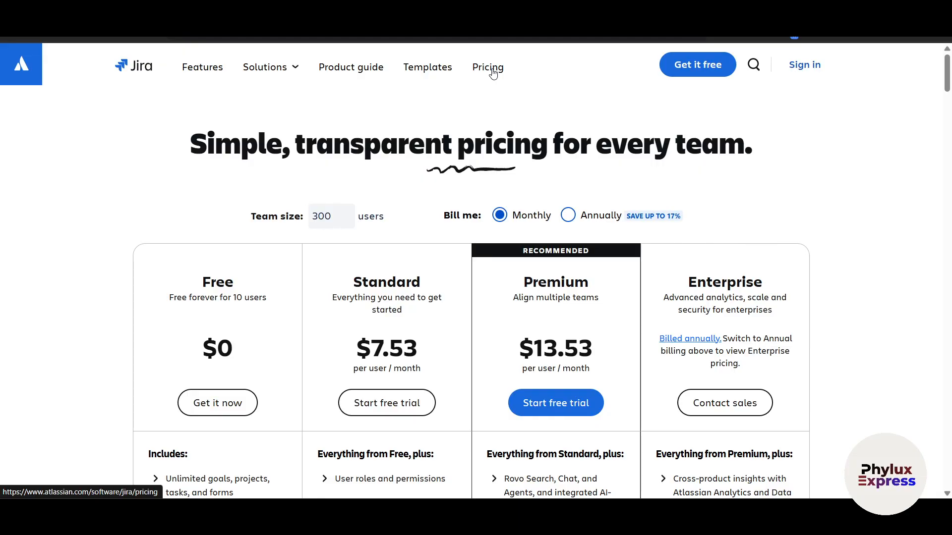
scroll(493, 73, down, 3)
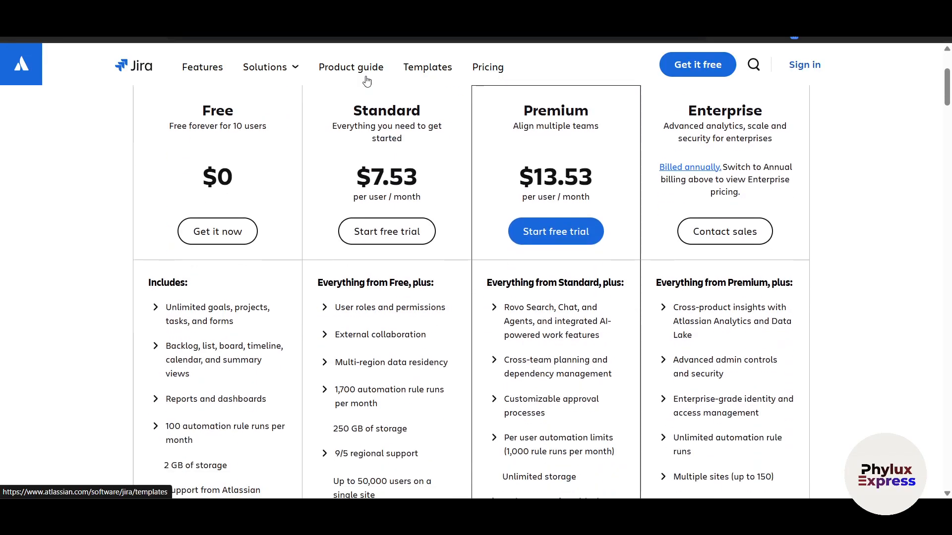
scroll(228, 158, up, 1)
drag(224, 159, 286, 161)
click(42, 290)
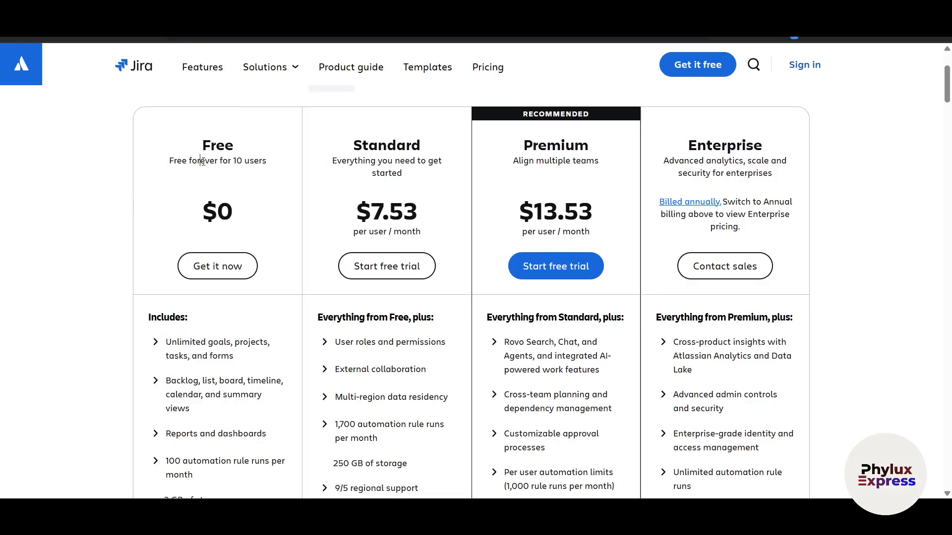
drag(201, 161, 314, 170)
click(838, 285)
scroll(880, 279, down, 8)
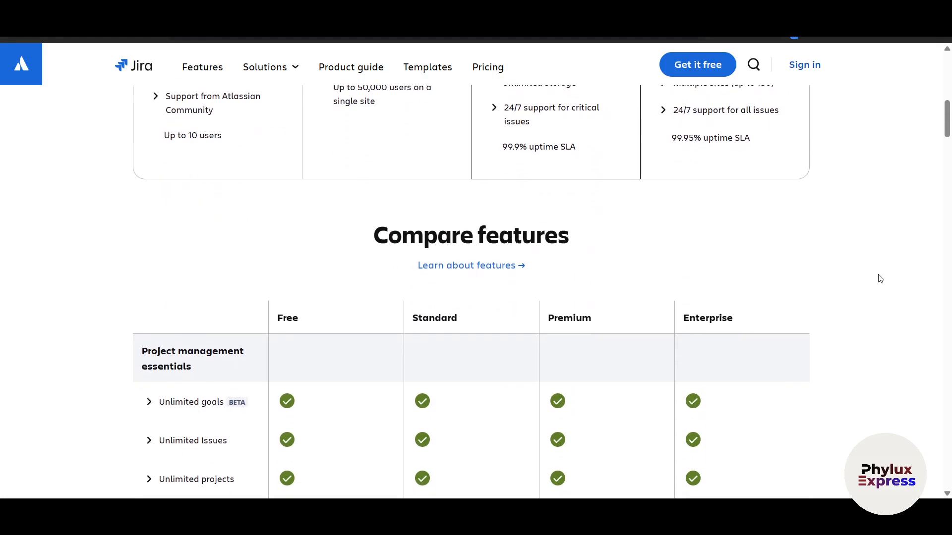
scroll(881, 279, up, 8)
scroll(881, 278, up, 2)
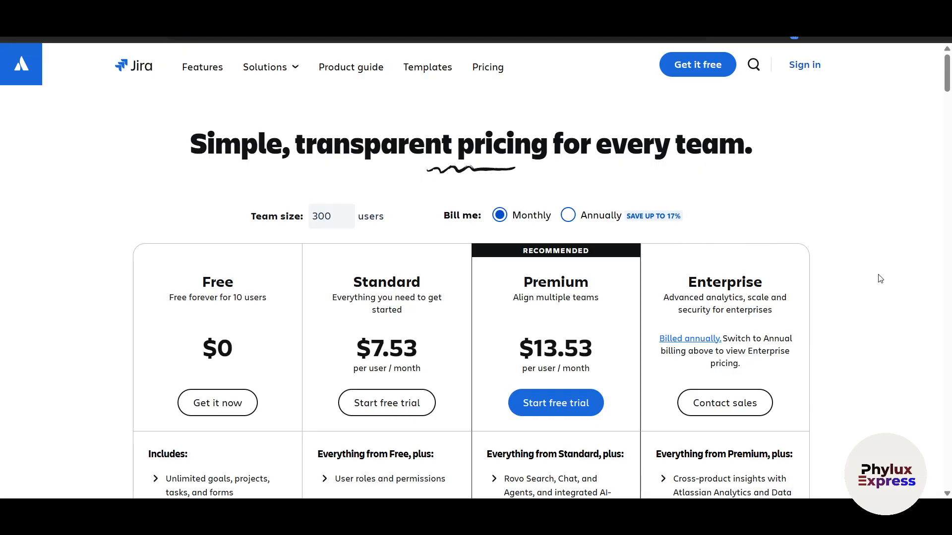
Step: Compare Annually and Monthly billing, end on Monthly per-user prices, and start the free signup
click(568, 214)
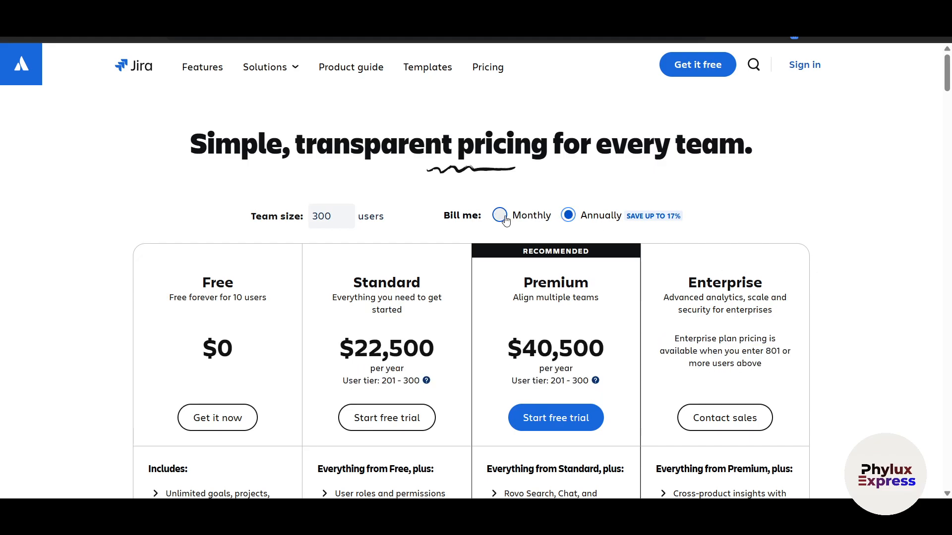
click(533, 218)
scroll(693, 337, down, 2)
click(566, 137)
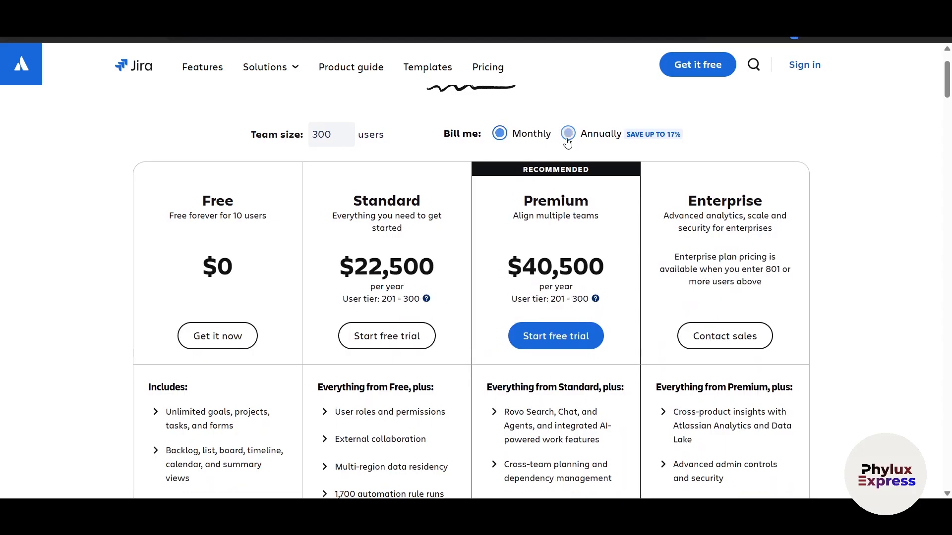
click(498, 135)
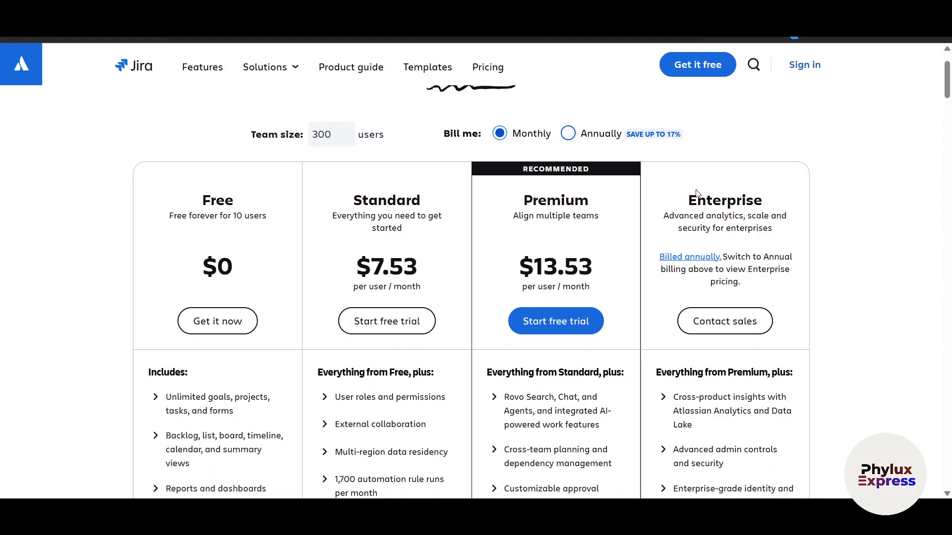
scroll(855, 263, up, 2)
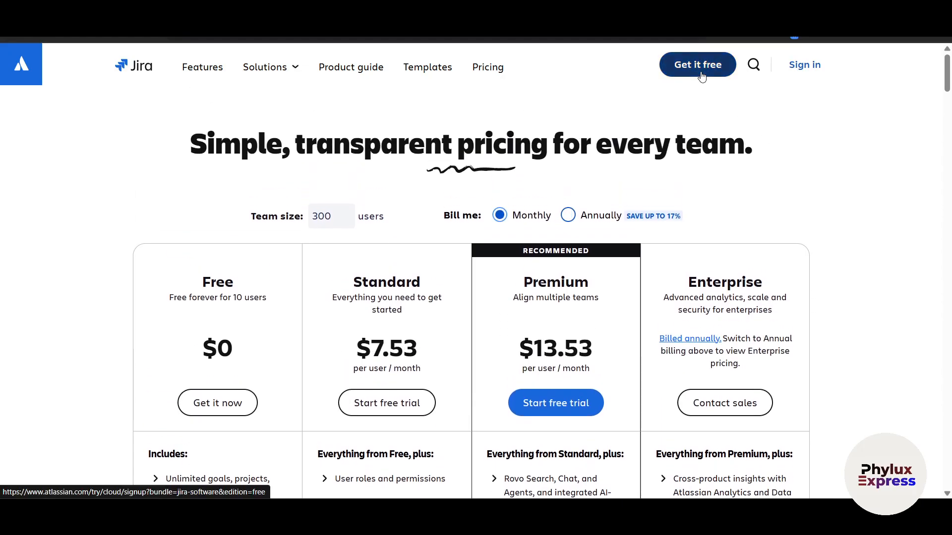
click(702, 76)
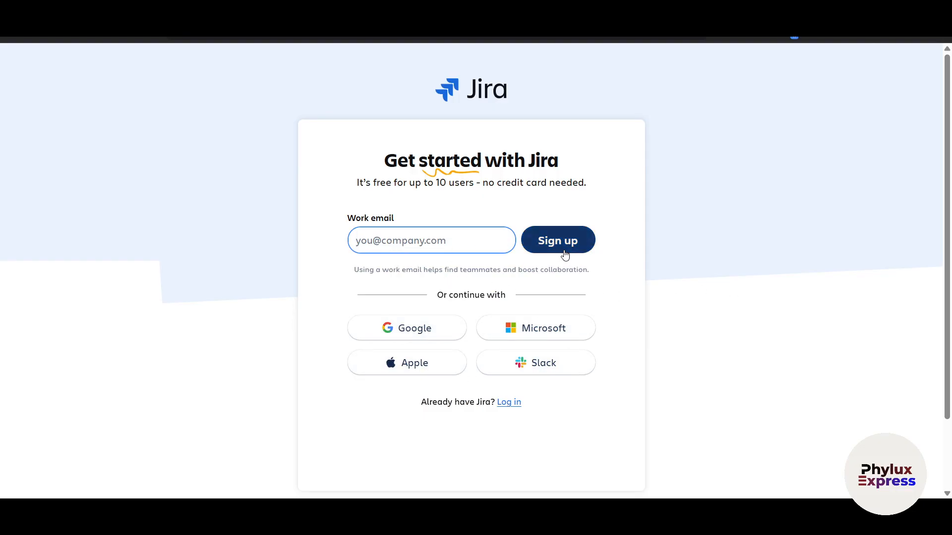
Step: Sign up with Google and replace the suggested site name with 'ronronea'
click(440, 335)
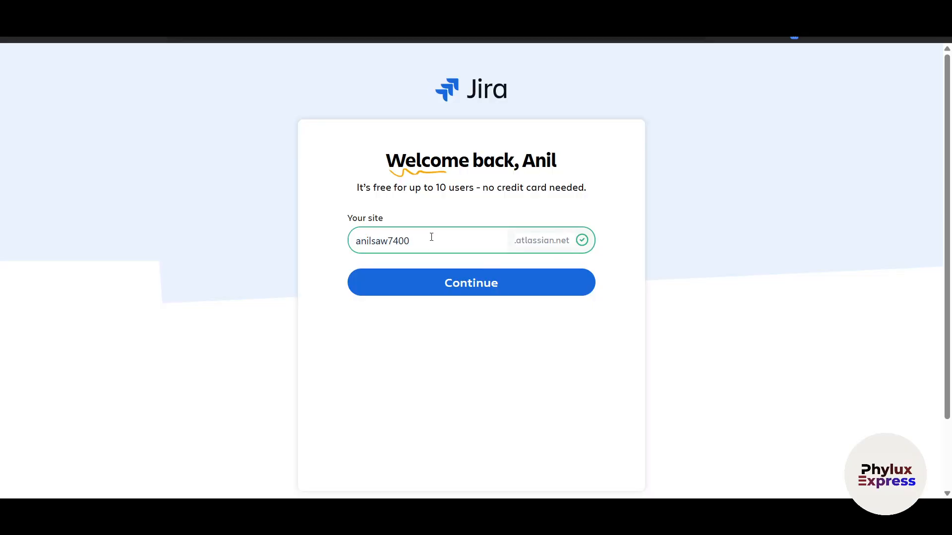
drag(430, 240, 324, 245)
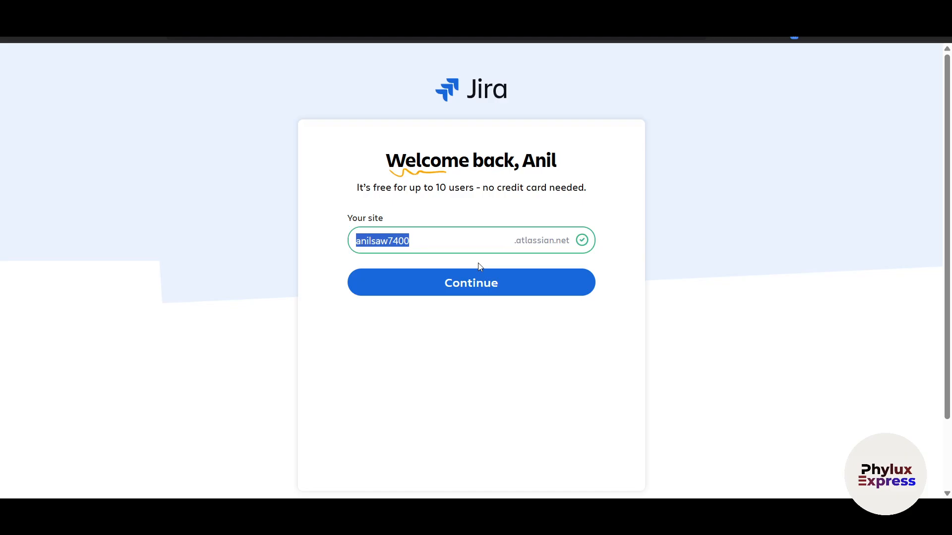
key(BackSpace)
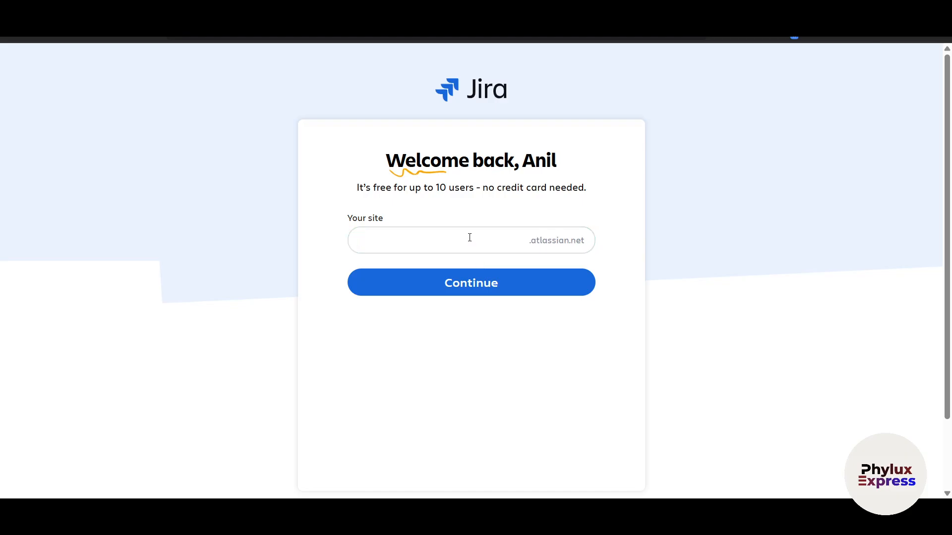
text(ronronea)
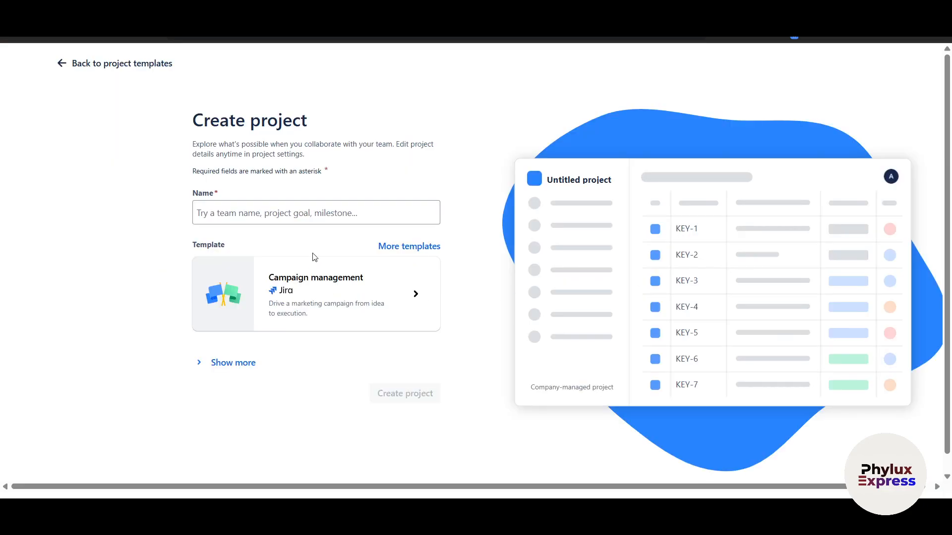
Step: Expand Show more to reveal the Company-managed project type and the empty Key field
drag(195, 121, 355, 142)
click(489, 157)
click(219, 364)
scroll(452, 404, down, 2)
scroll(456, 404, up, 2)
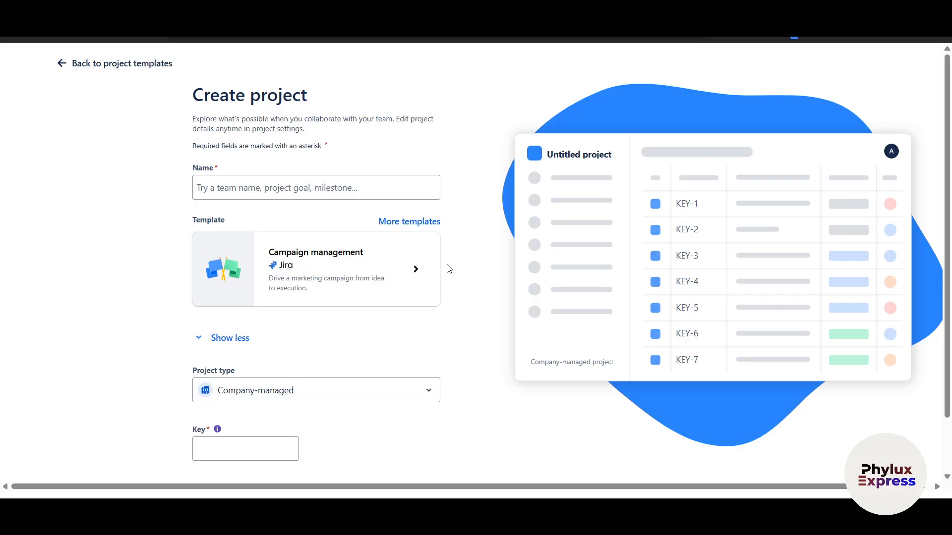
Step: Browse the Marketing templates in the template gallery, then return to project setup
click(410, 229)
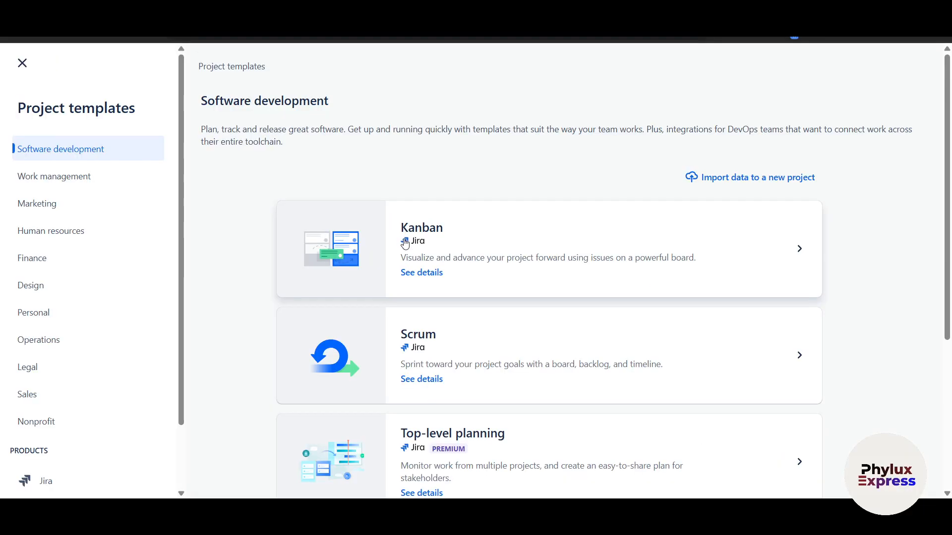
scroll(480, 287, down, 3)
scroll(551, 304, down, 2)
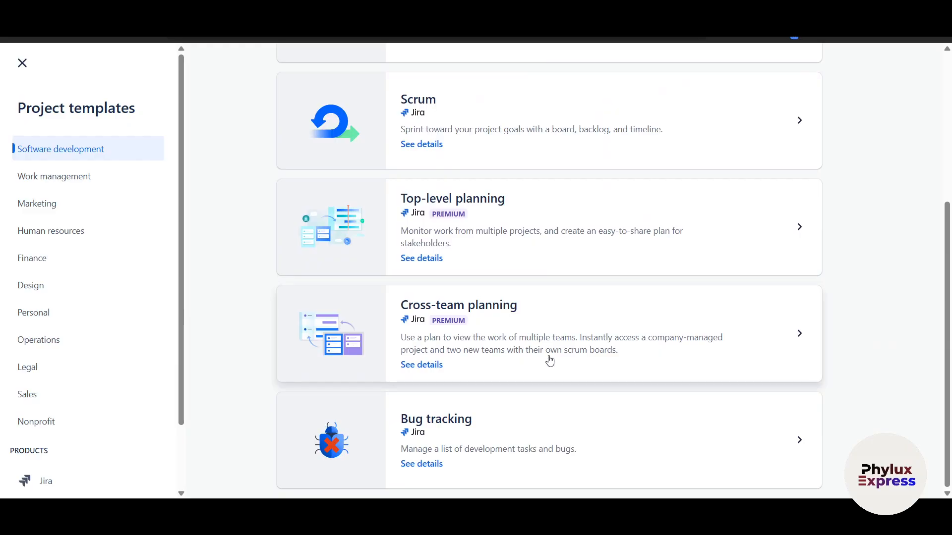
scroll(548, 361, up, 5)
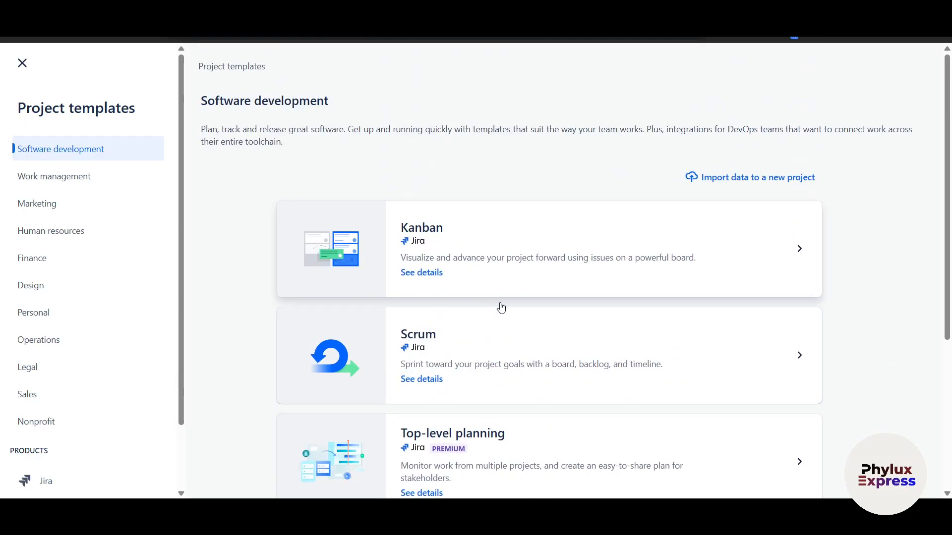
scroll(511, 322, down, 1)
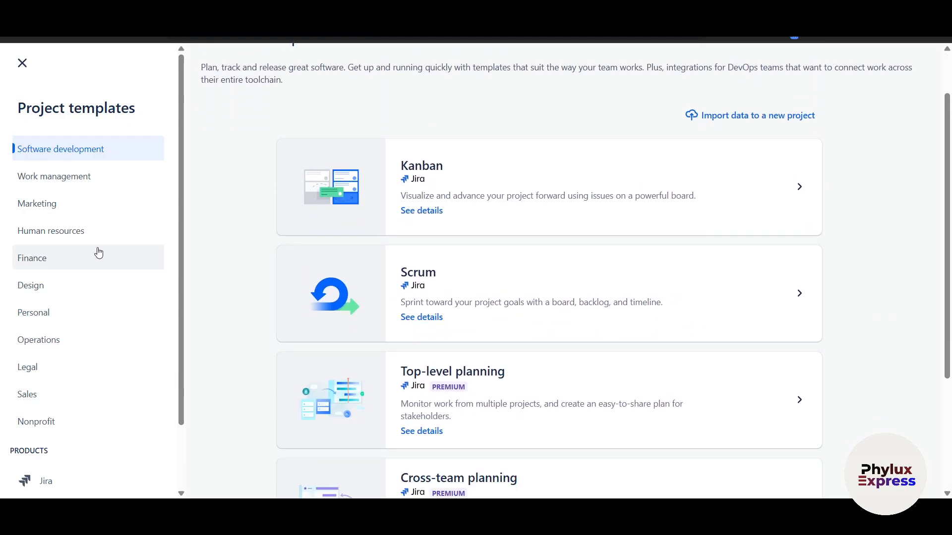
click(50, 213)
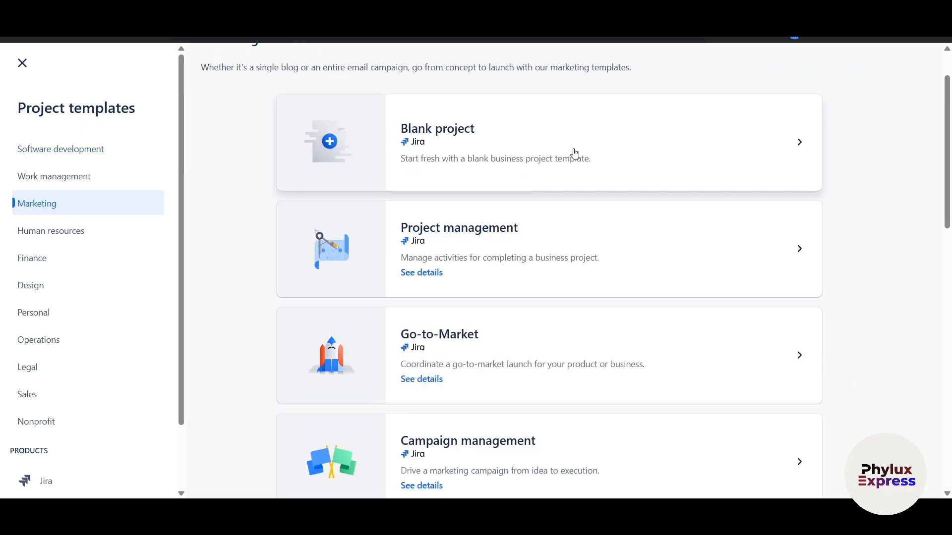
scroll(541, 347, down, 3)
scroll(538, 350, down, 10)
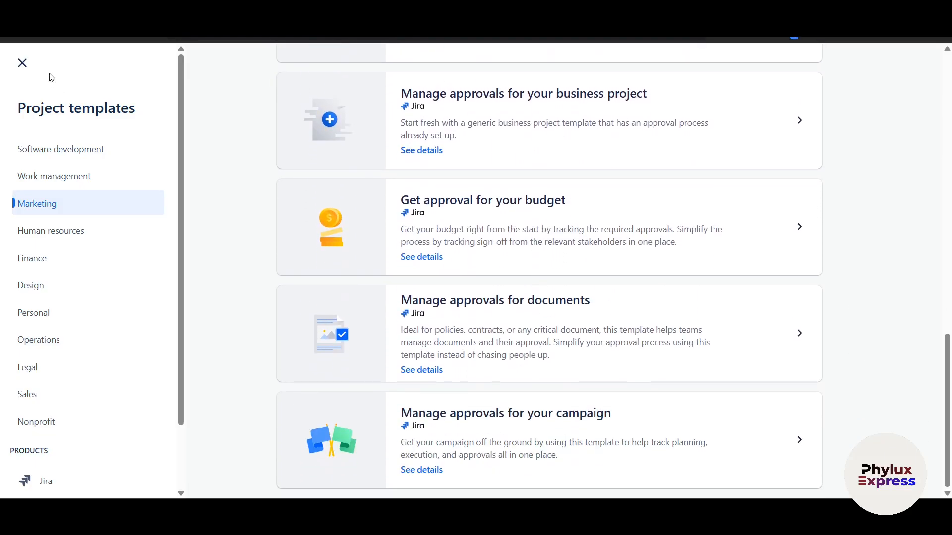
click(23, 64)
Step: Name the project 'Phylux Workspace' and create it
click(255, 213)
text(Phylux Workspace)
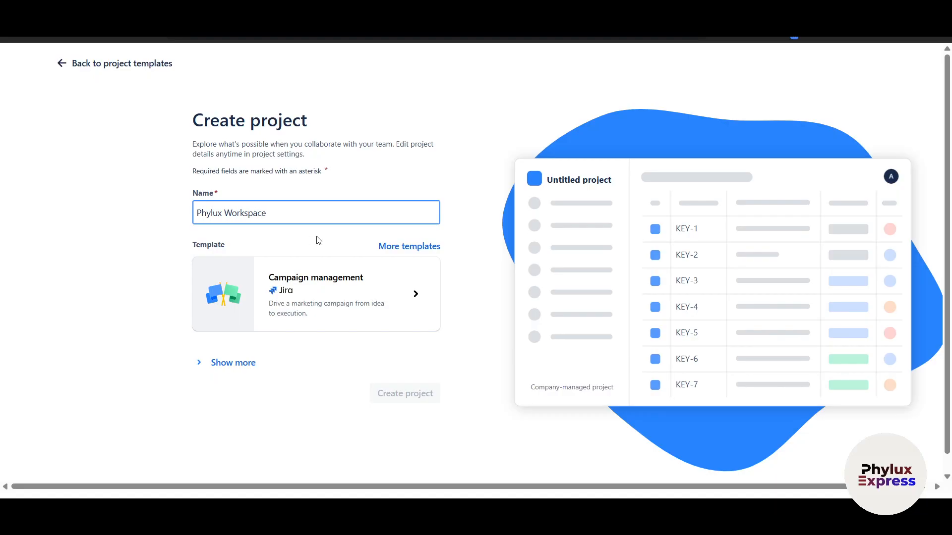
click(413, 390)
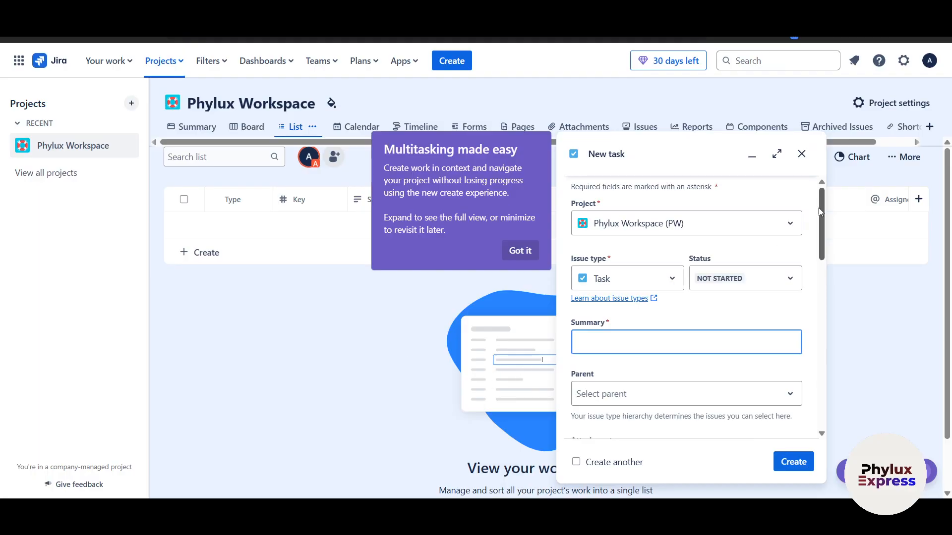
Step: Dismiss the new task form, reopen Phylux Workspace from Projects, and show new-project templates
click(801, 155)
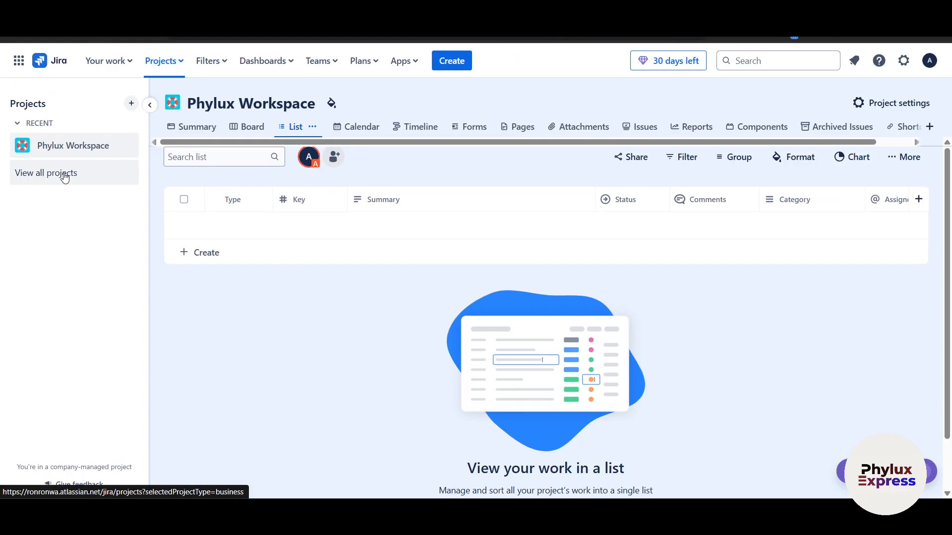
click(65, 178)
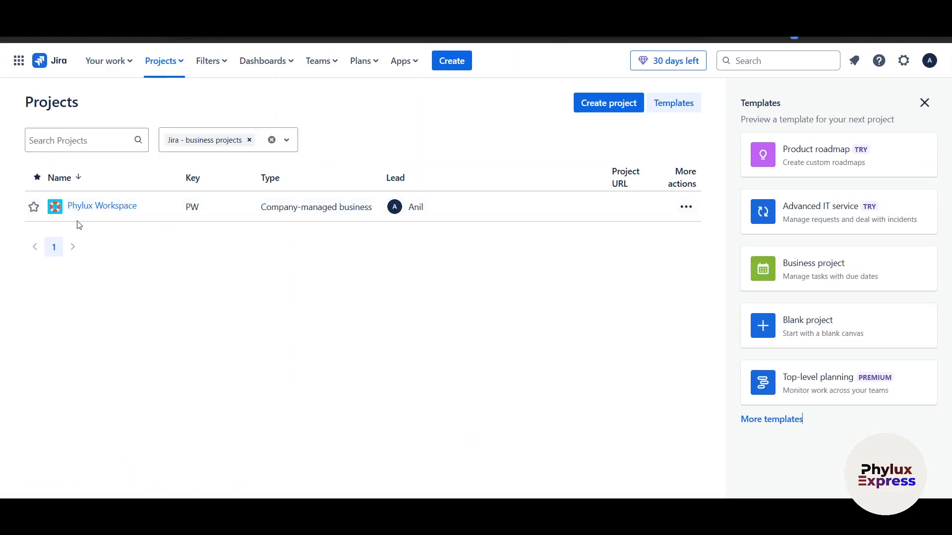
click(134, 208)
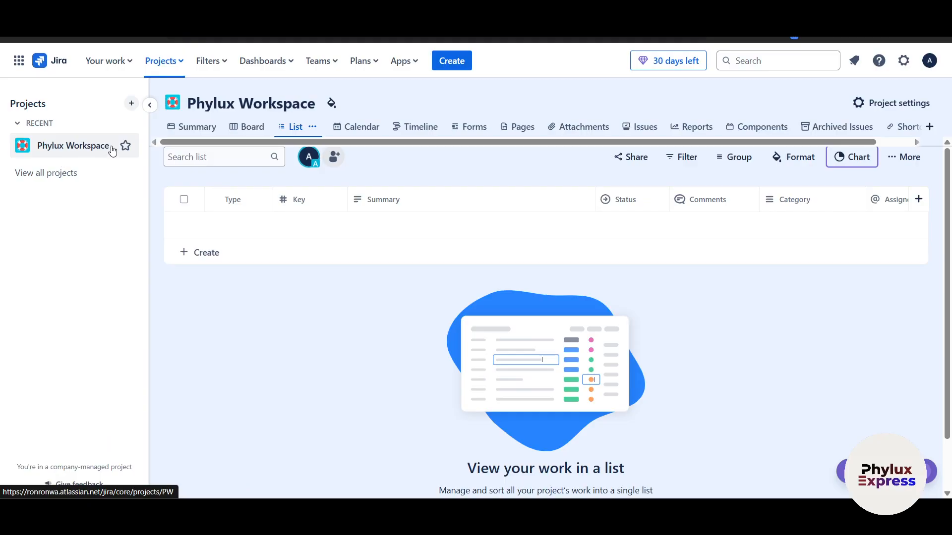
click(131, 103)
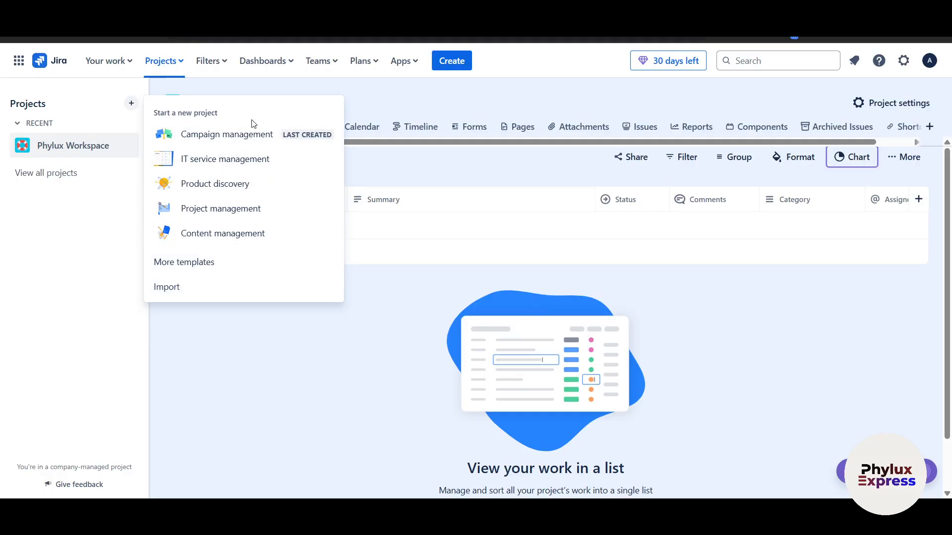
Step: Create the 'Marketing Workspace' project from Campaign management, skipping the teammate invites
click(272, 136)
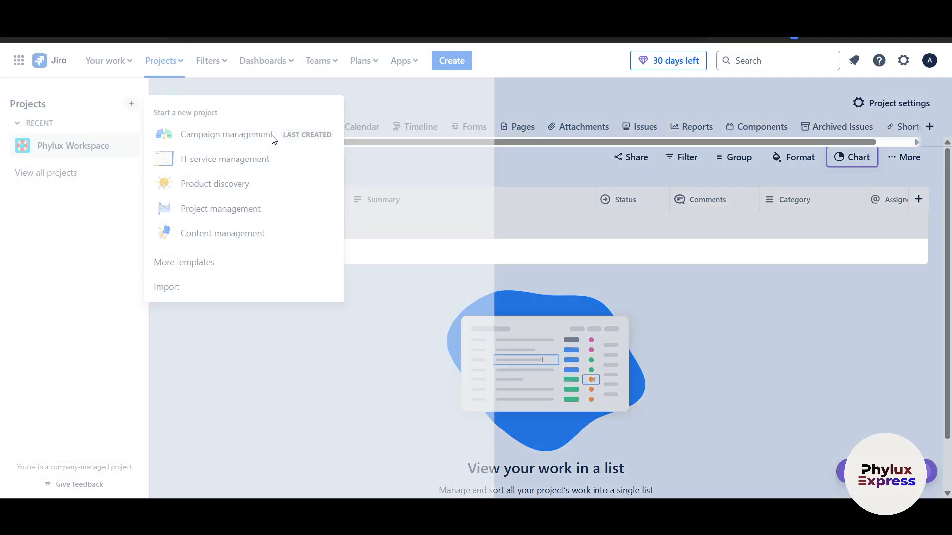
click(305, 209)
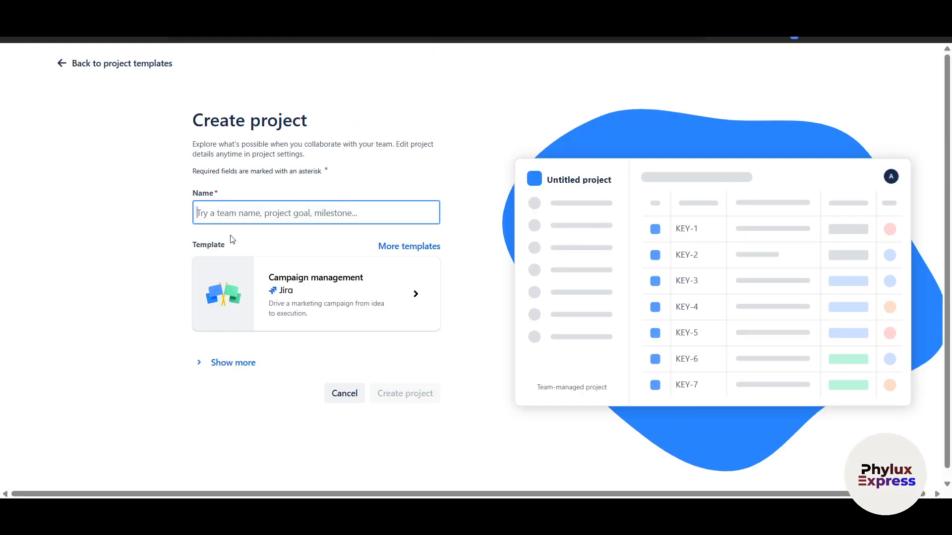
text(Marketing )
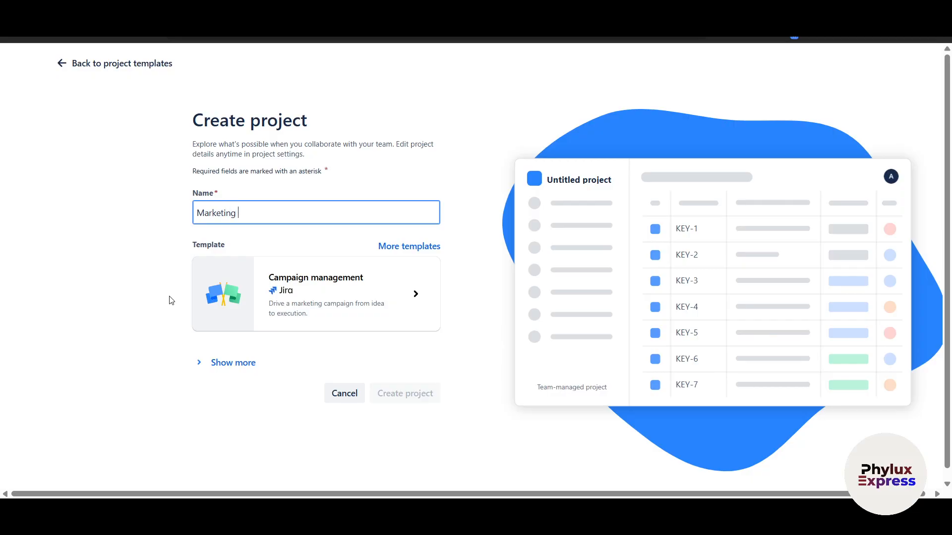
text(Workspace)
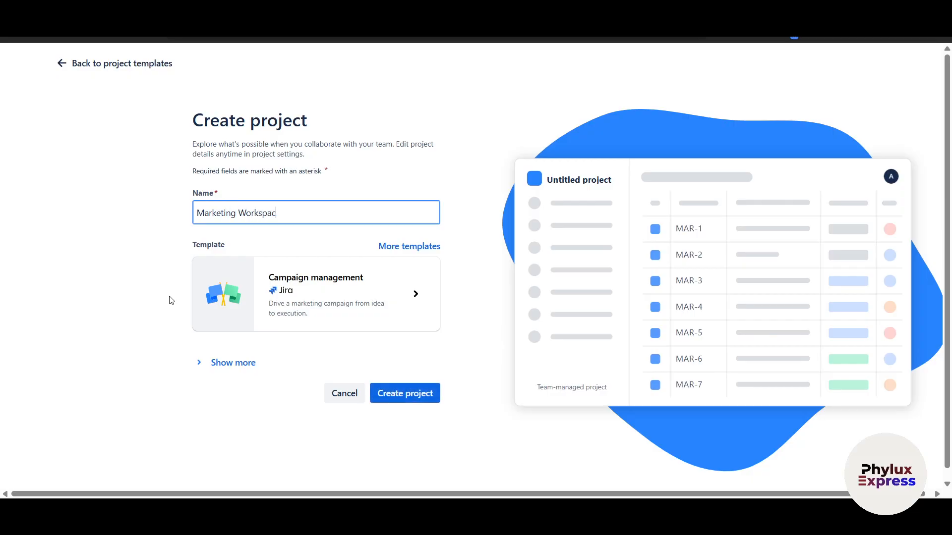
click(395, 399)
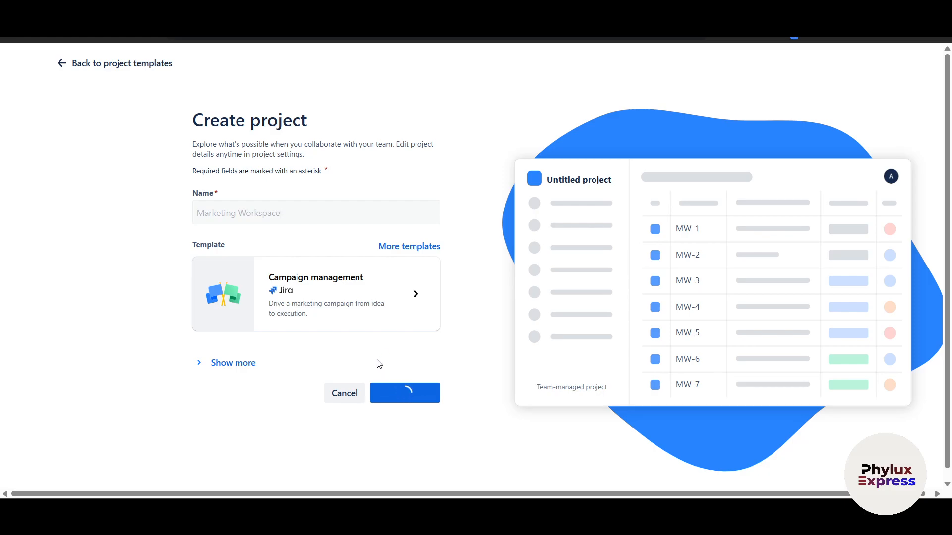
click(390, 196)
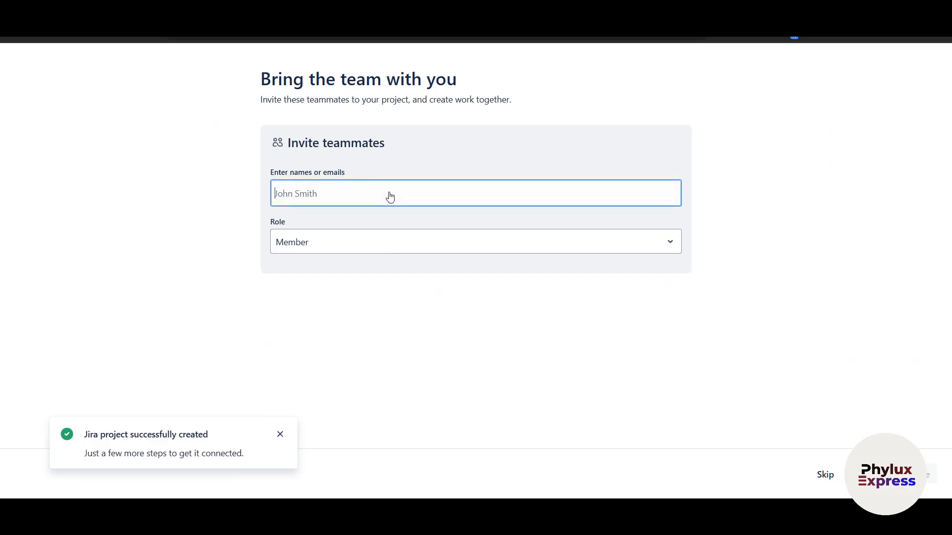
key(Tab)
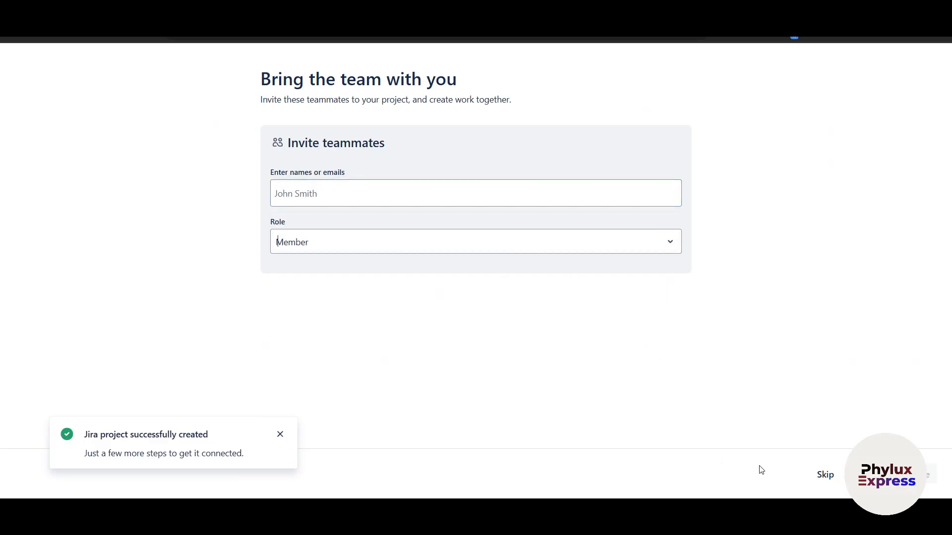
click(825, 475)
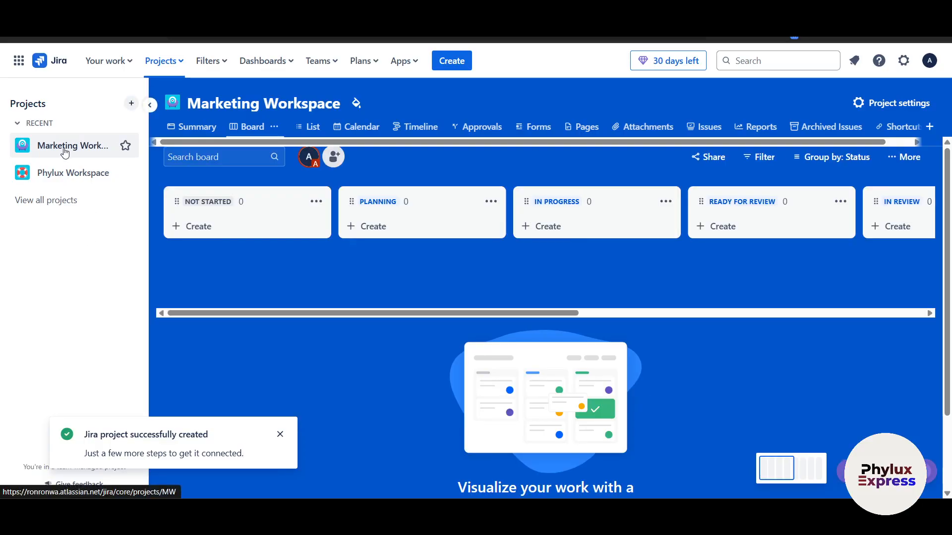
click(74, 206)
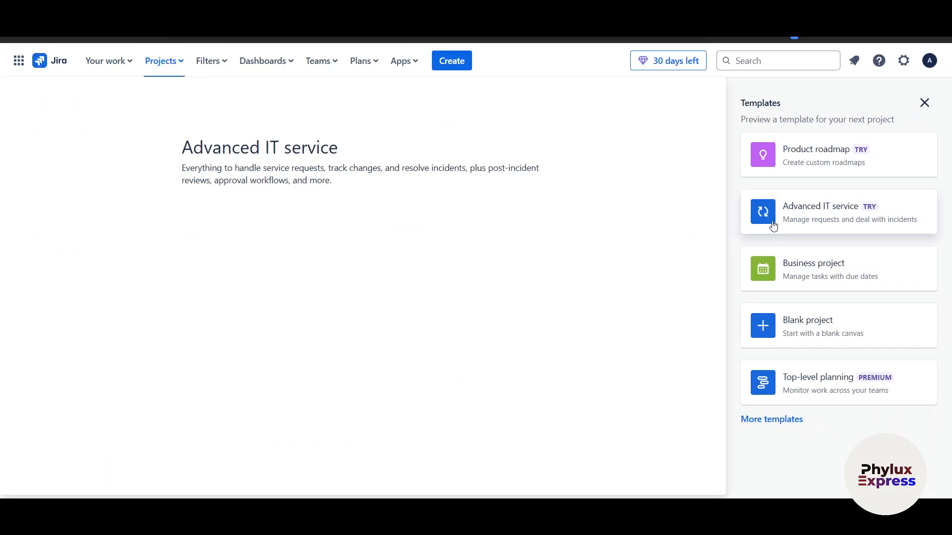
click(686, 207)
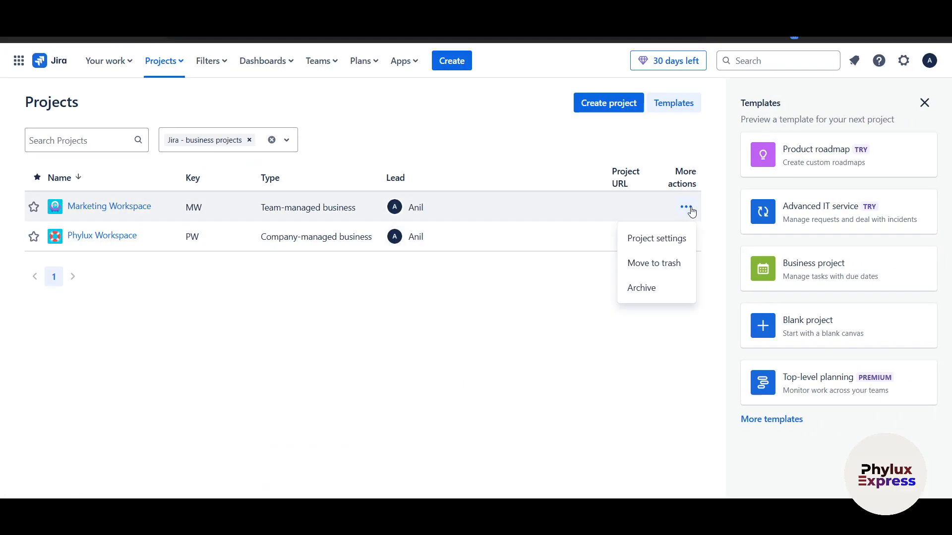
click(633, 386)
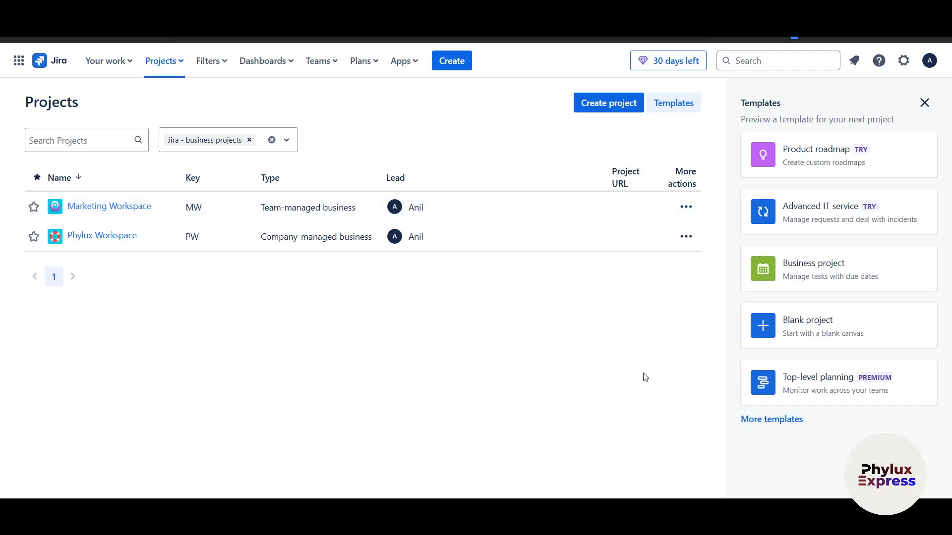
click(686, 237)
click(484, 336)
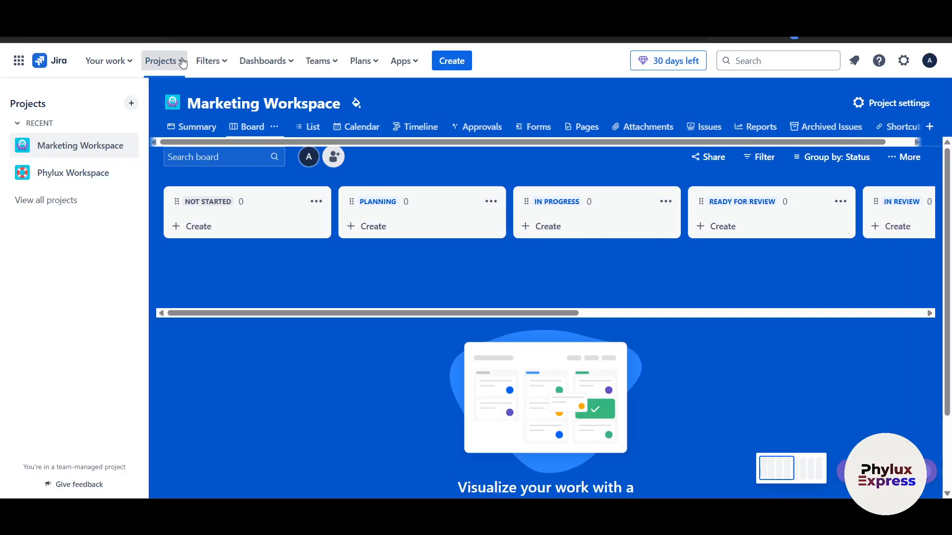
click(182, 61)
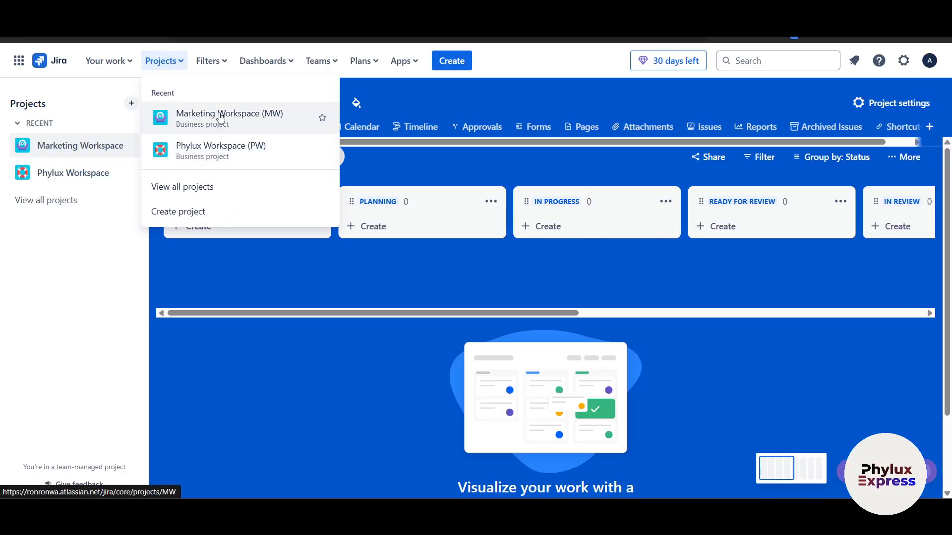
click(224, 151)
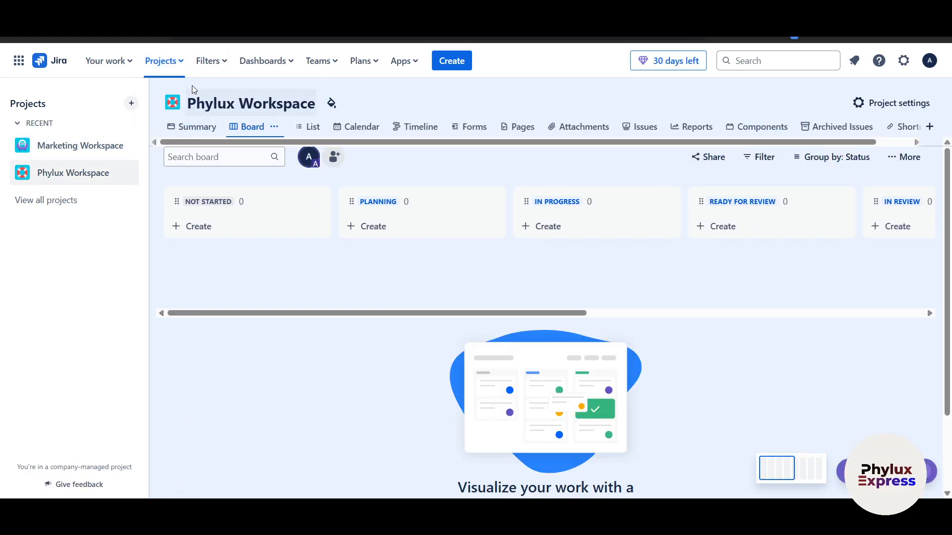
click(165, 62)
click(116, 259)
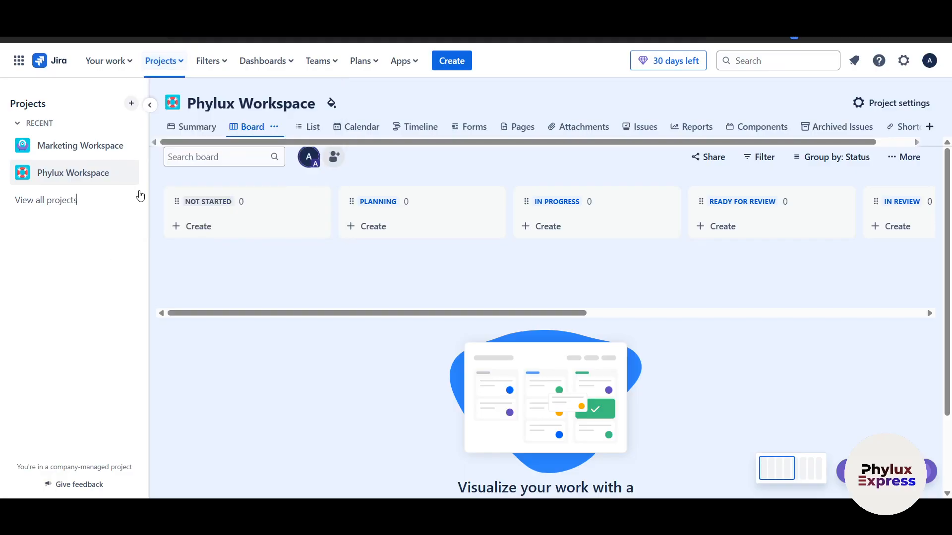
click(124, 60)
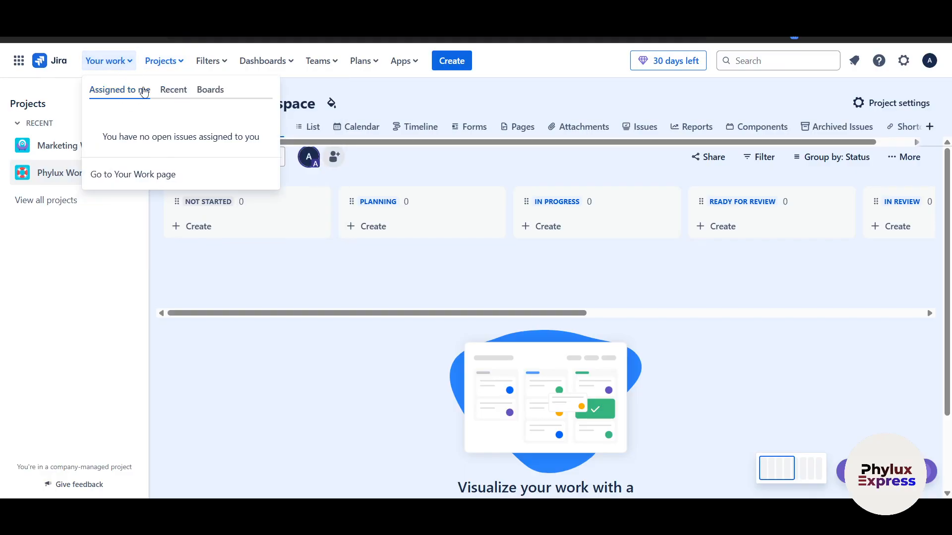
click(174, 90)
click(211, 90)
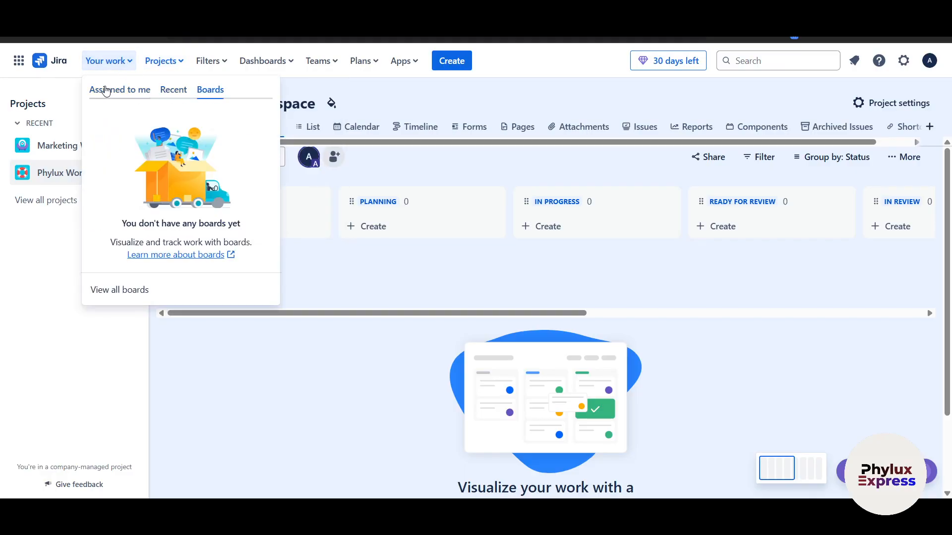
click(75, 145)
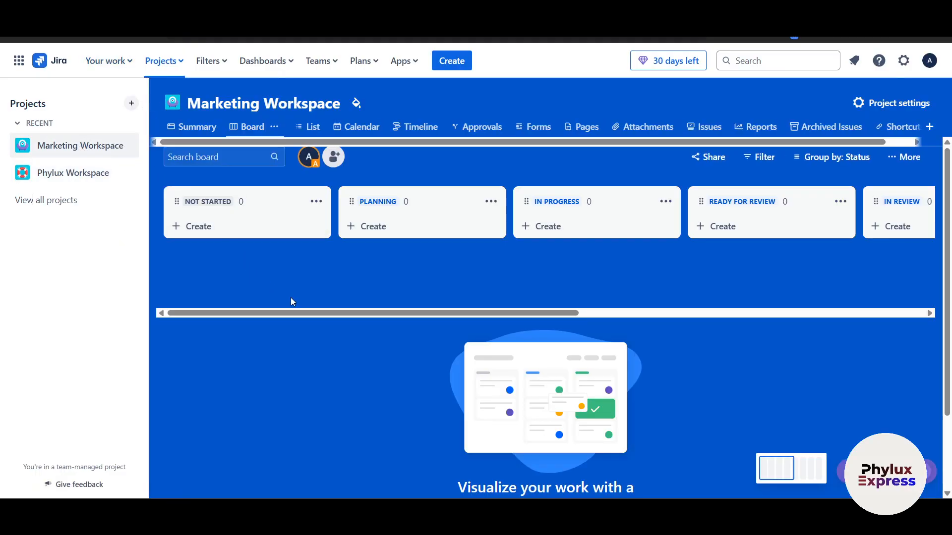
click(196, 127)
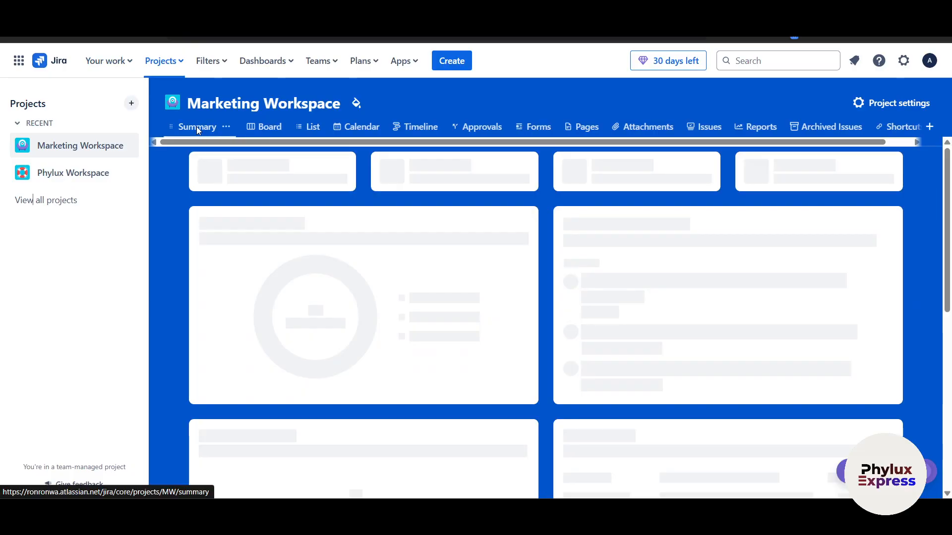
scroll(660, 320, down, 4)
scroll(652, 341, up, 3)
scroll(653, 337, up, 3)
click(264, 126)
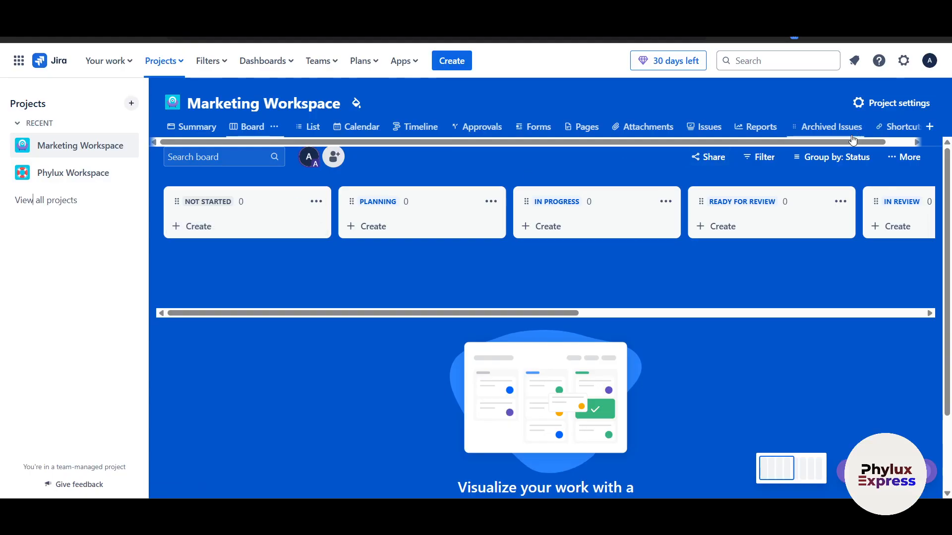
key(ctrl+minus)
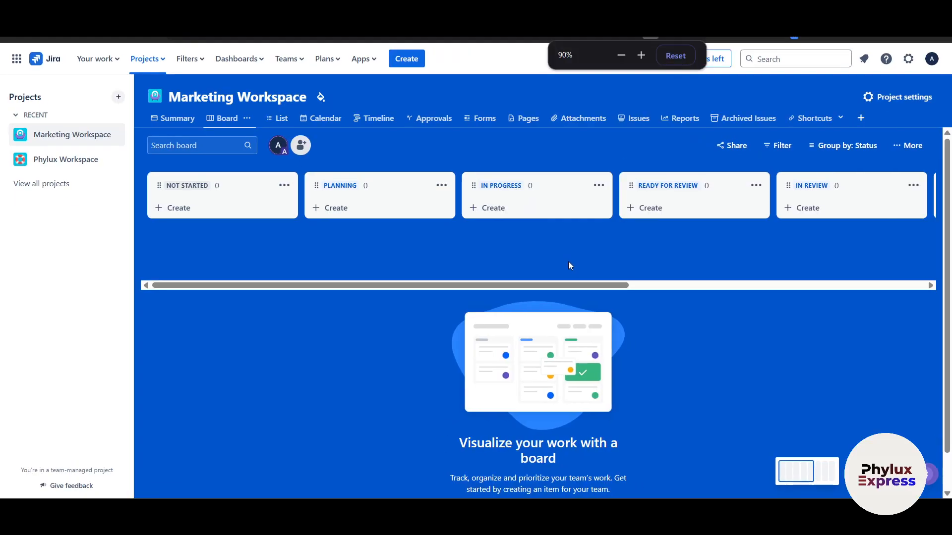
click(196, 207)
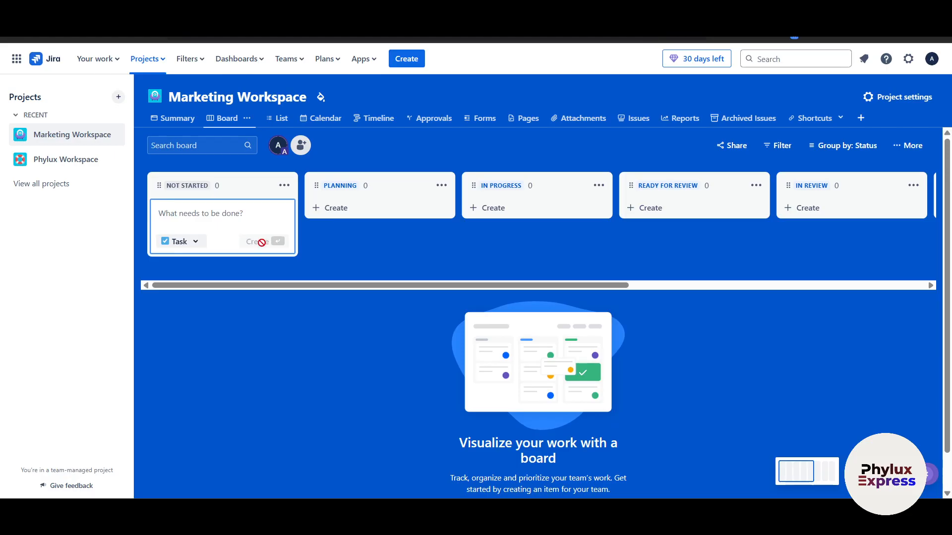
click(442, 232)
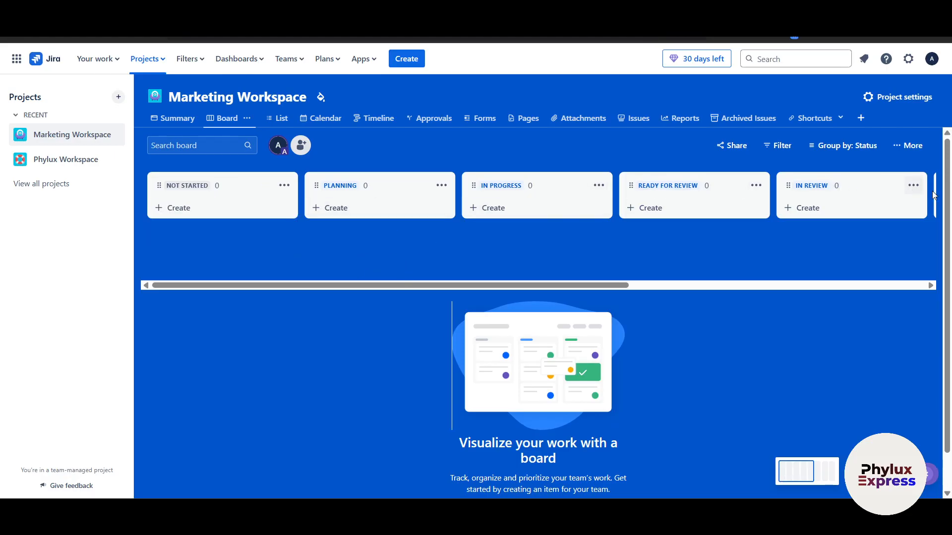
scroll(914, 209, right, 5)
scroll(822, 201, right, 4)
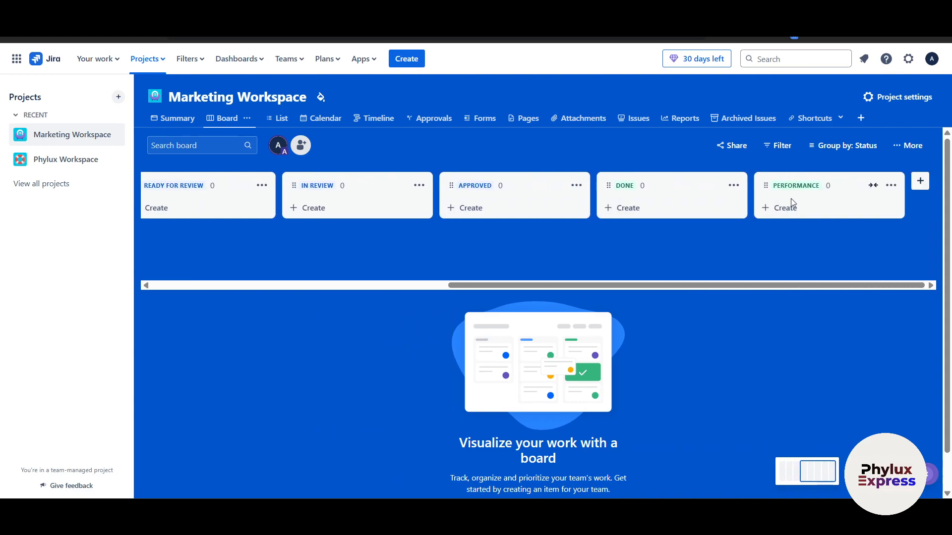
scroll(264, 220, left, 8)
scroll(264, 220, left, 2)
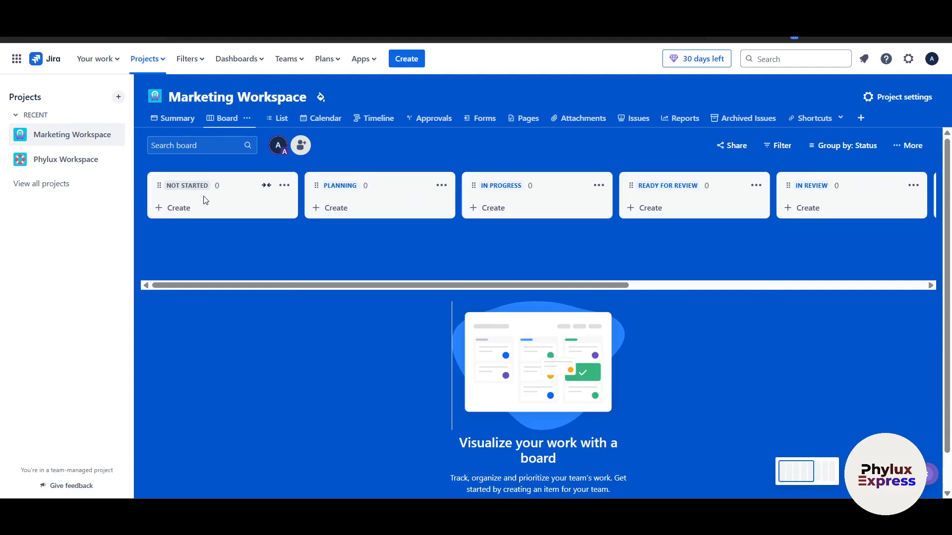
click(267, 186)
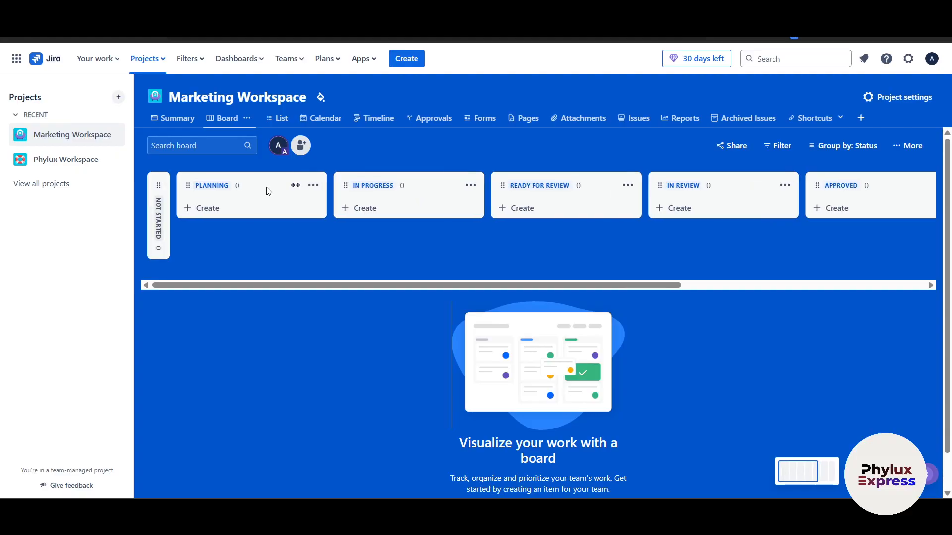
click(295, 185)
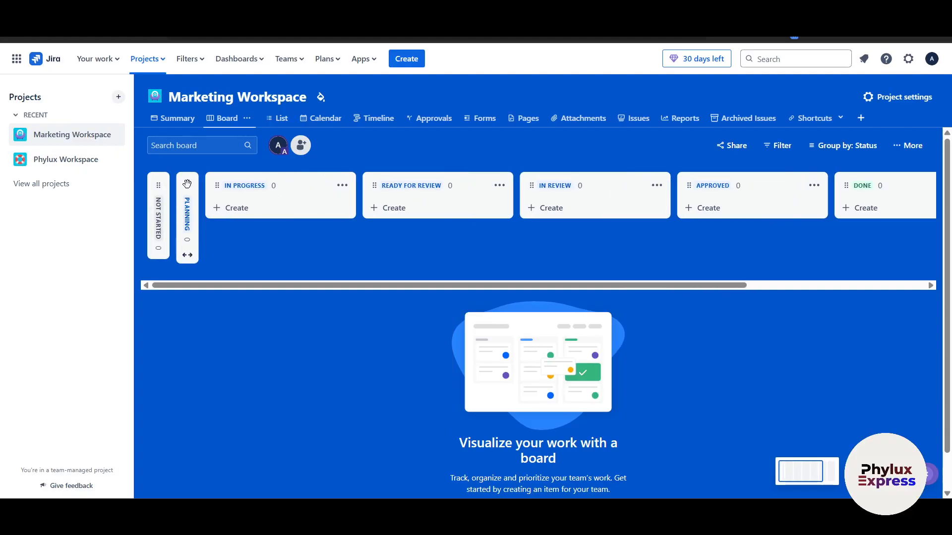
click(187, 255)
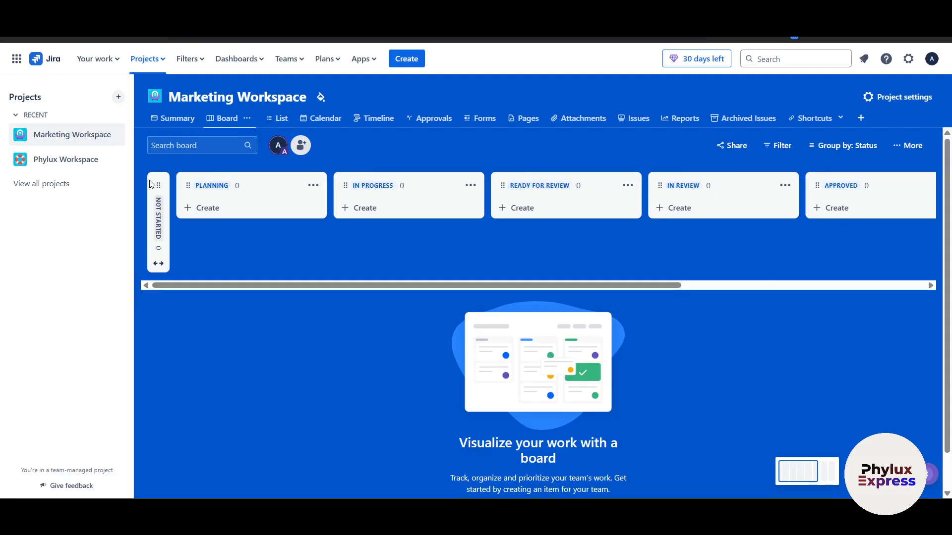
click(159, 256)
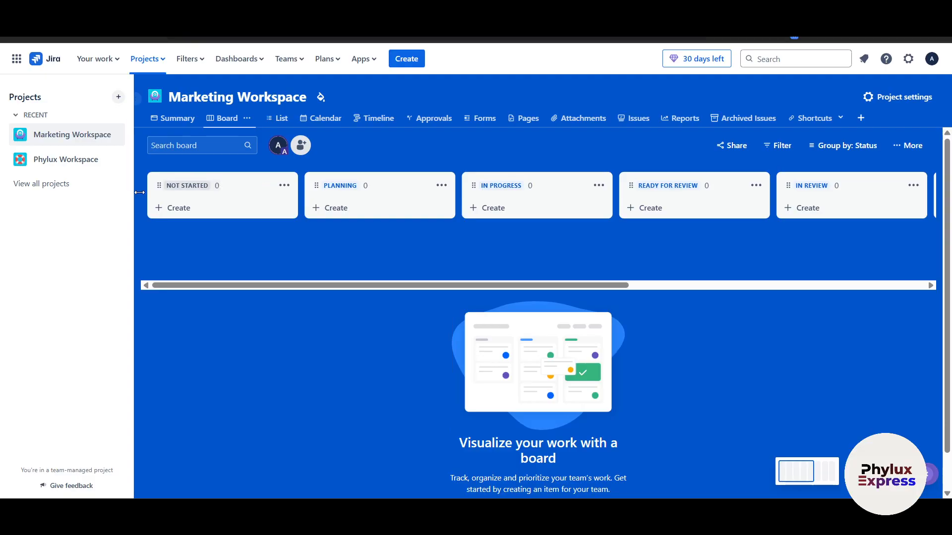
drag(158, 185, 454, 187)
drag(324, 193, 145, 201)
drag(161, 186, 161, 196)
Step: Add tasks 'make a video on Jira' and 'make a 30 min long video on pipedrive' to NOT STARTED
click(183, 210)
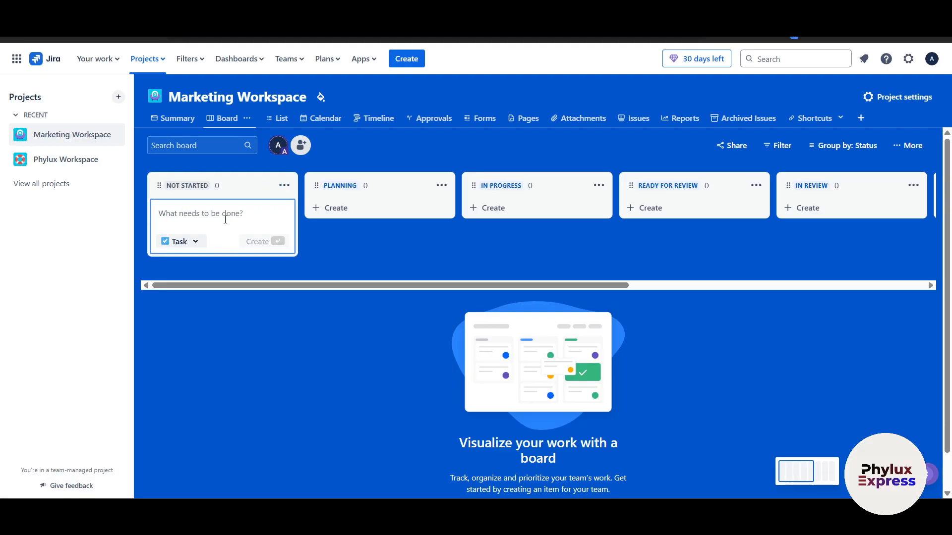
text(make a video)
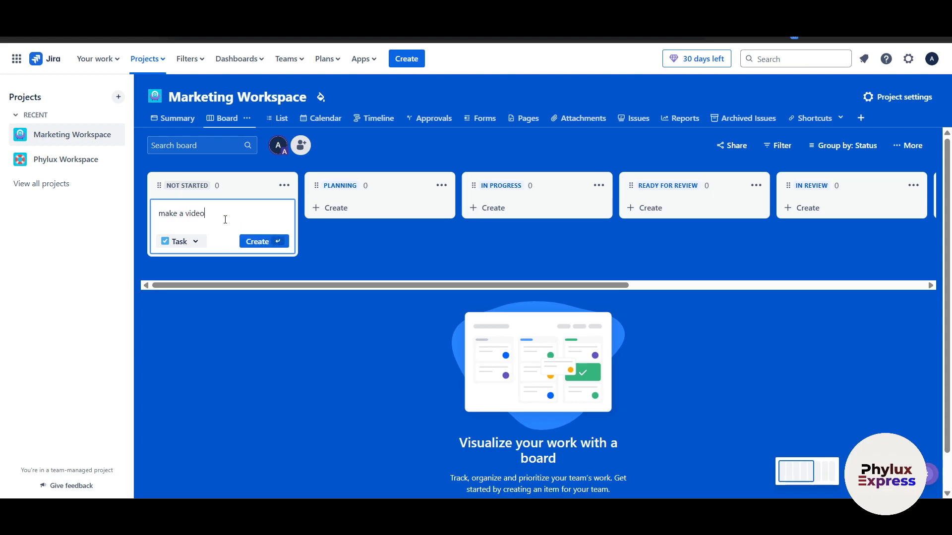
text( on Jira)
key(Return)
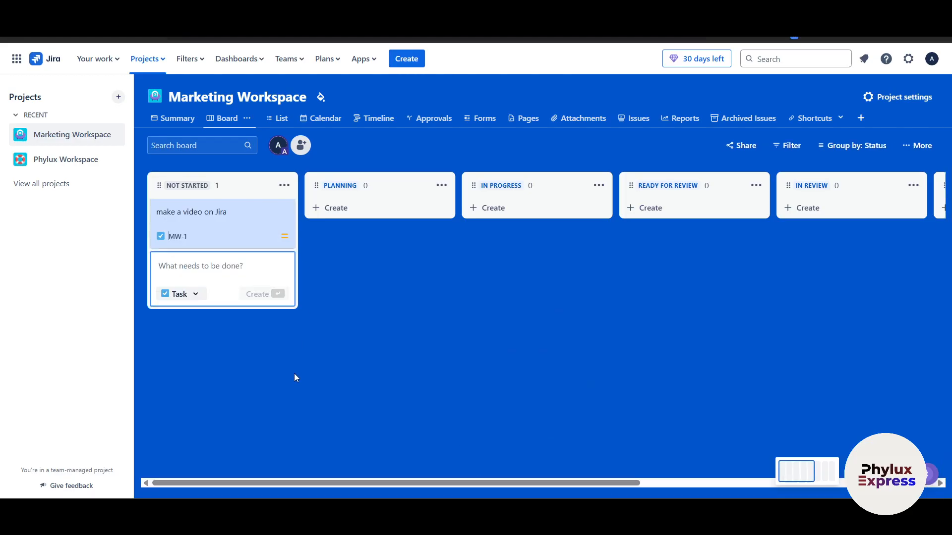
click(289, 373)
mouse_move(207, 217)
mouse_down()
mouse_move(295, 265)
mouse_move(208, 214)
mouse_up()
click(190, 259)
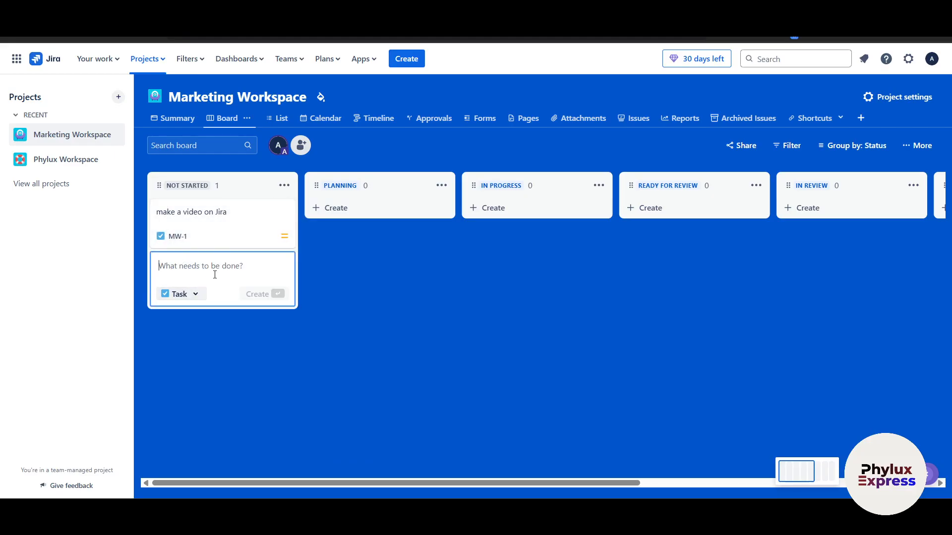
text(make a 30 min long video o)
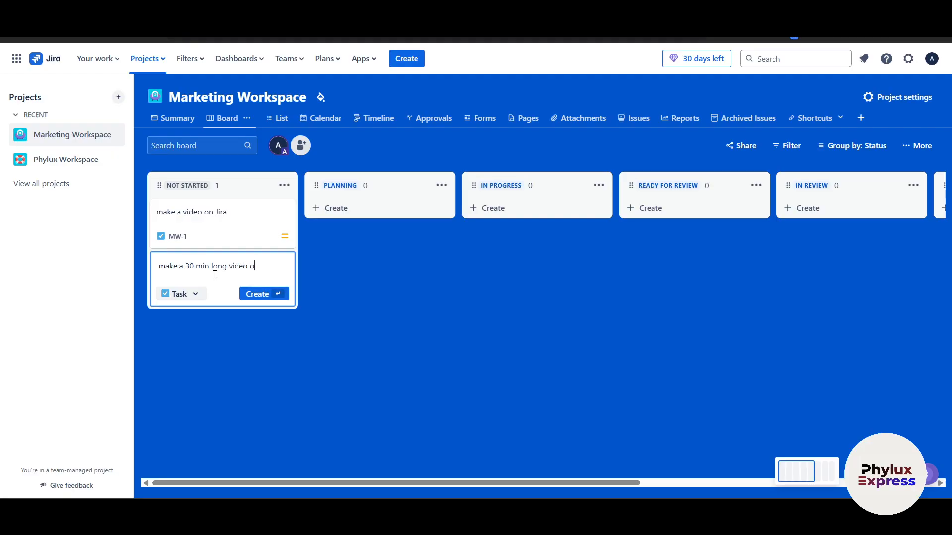
text(n pipedrive)
key(Return)
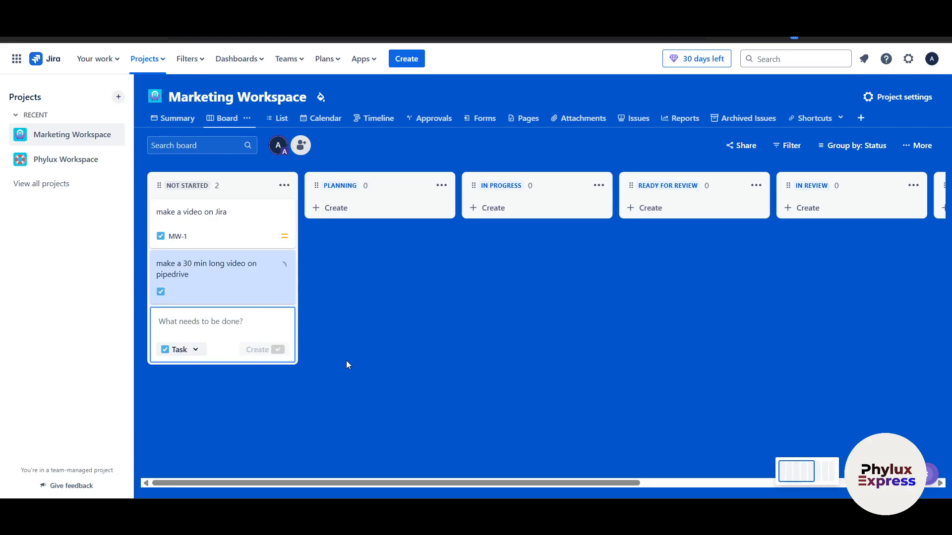
click(343, 343)
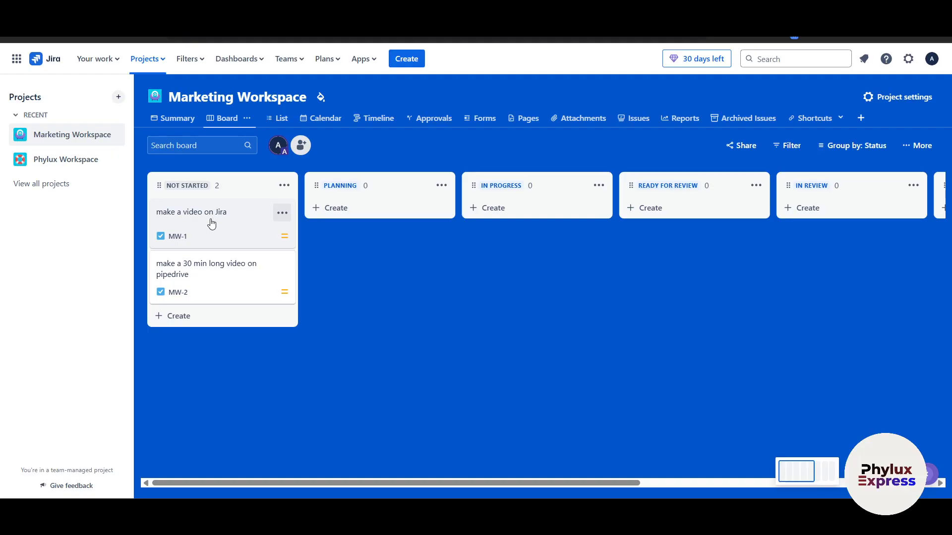
click(300, 145)
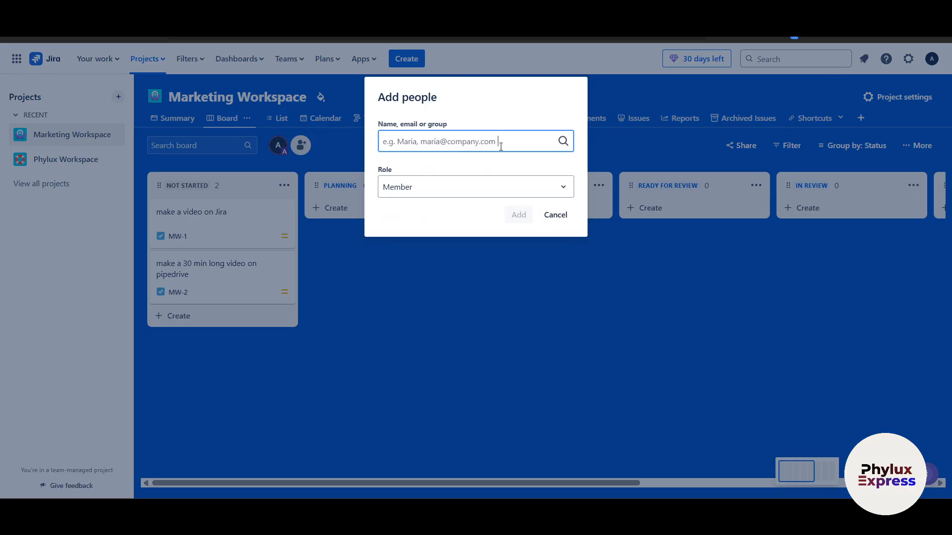
click(534, 198)
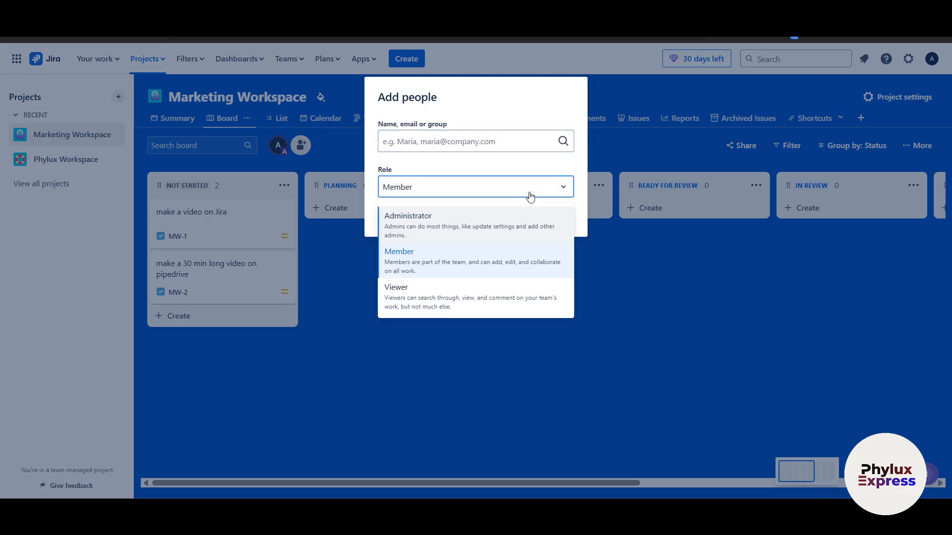
click(640, 316)
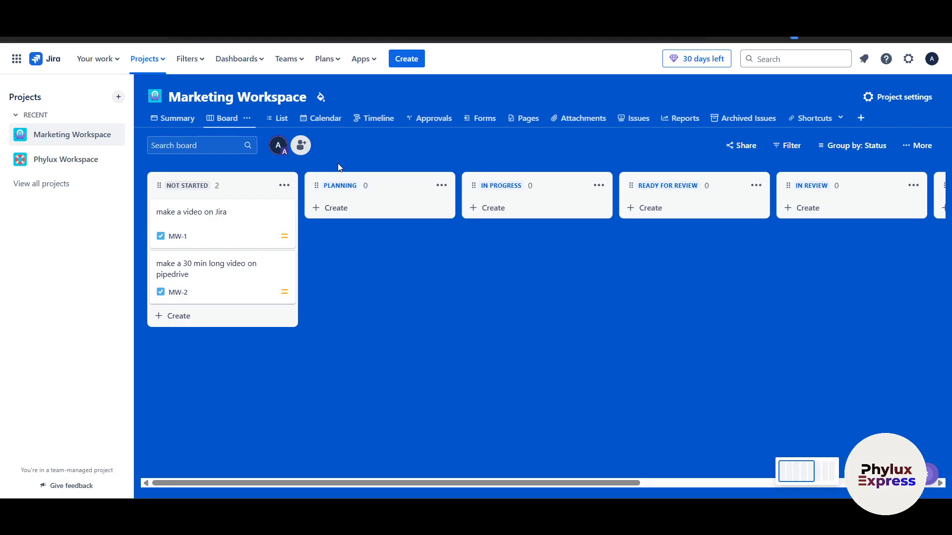
click(300, 145)
click(570, 283)
drag(206, 234, 193, 204)
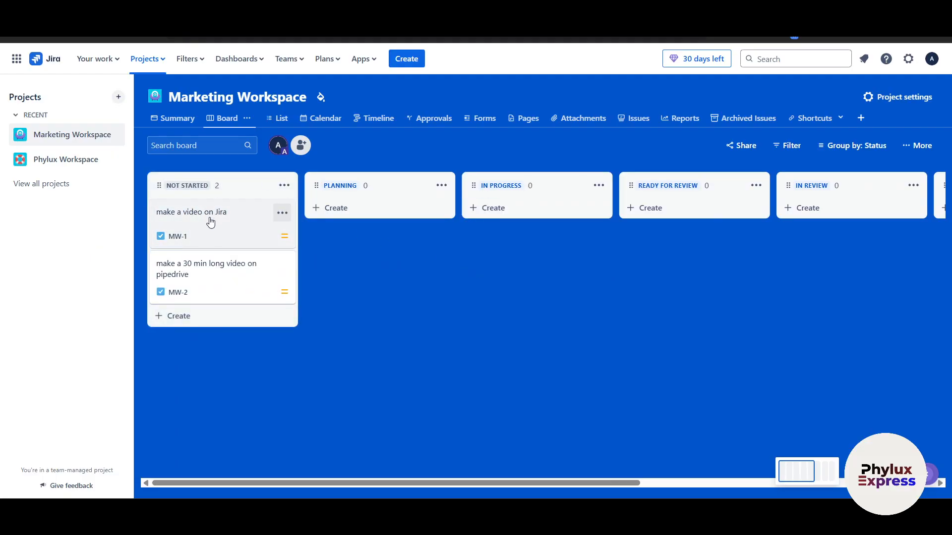
Step: Drag MW-1 'make a video on Jira' into PLANNING and open its details
drag(255, 219, 392, 246)
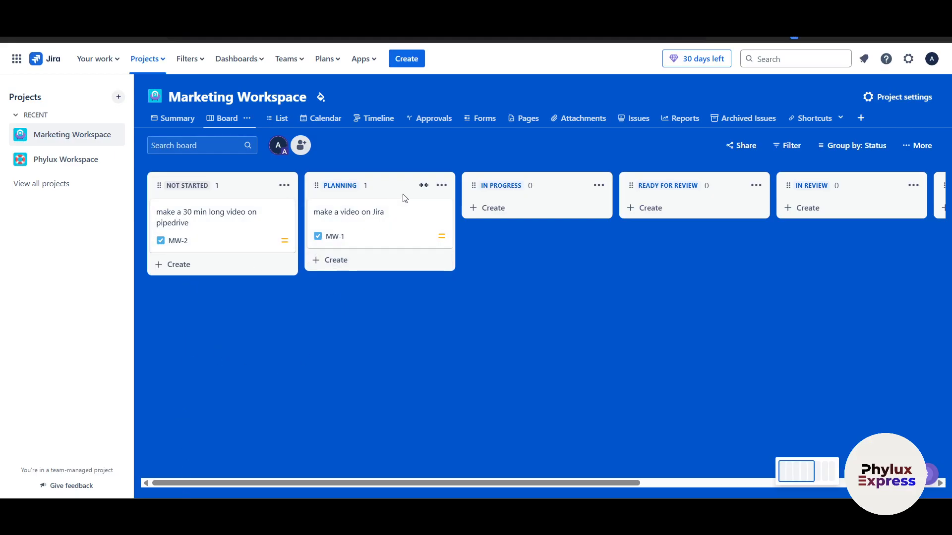
click(391, 220)
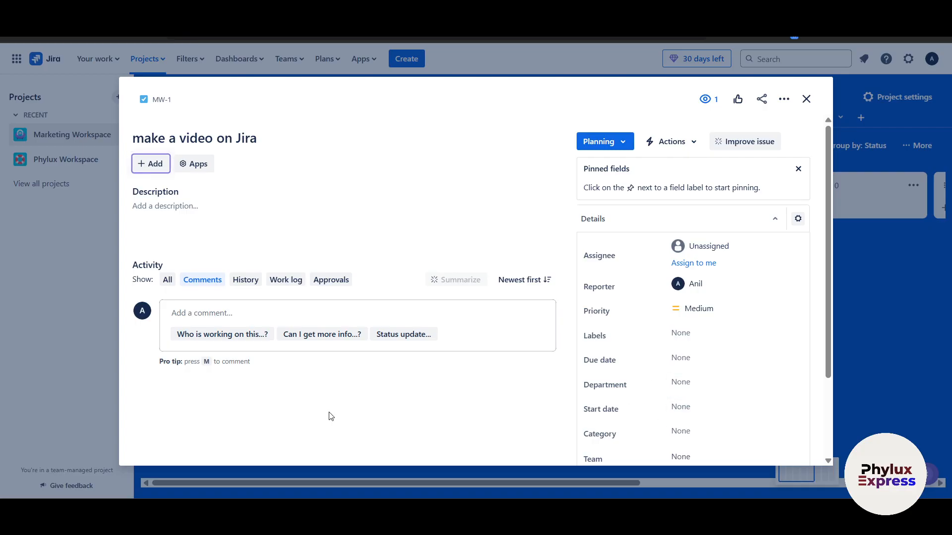
Step: Add the child issue 'need 20 min long scrip' under MW-1
click(158, 167)
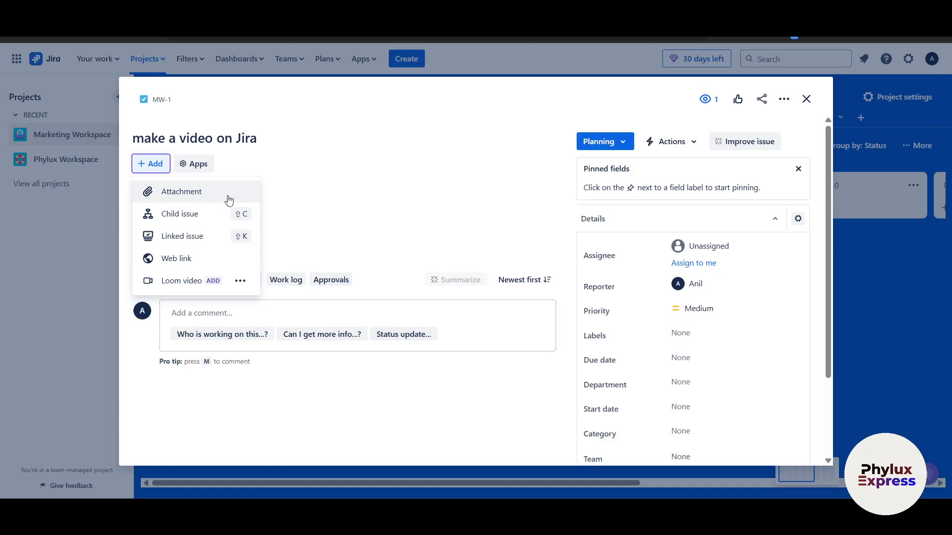
click(205, 214)
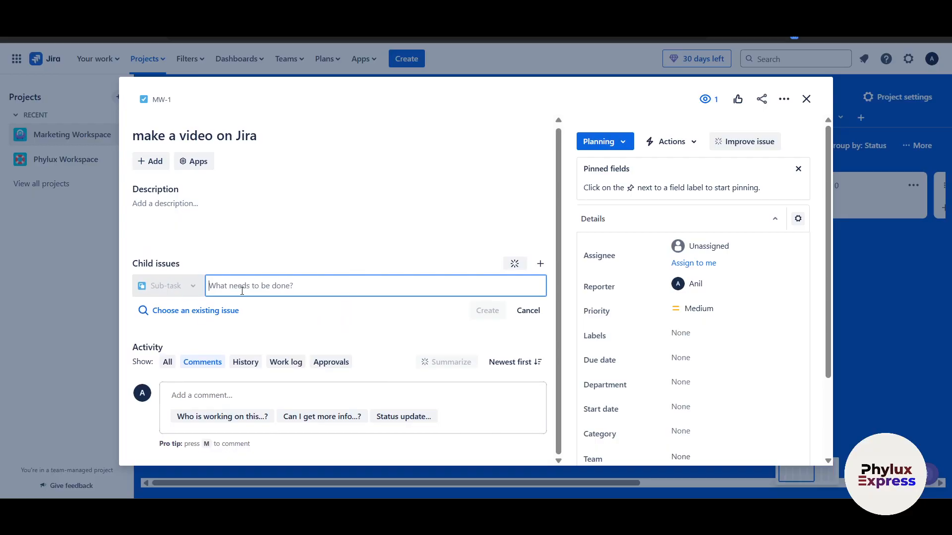
text(need 20 min long scrip)
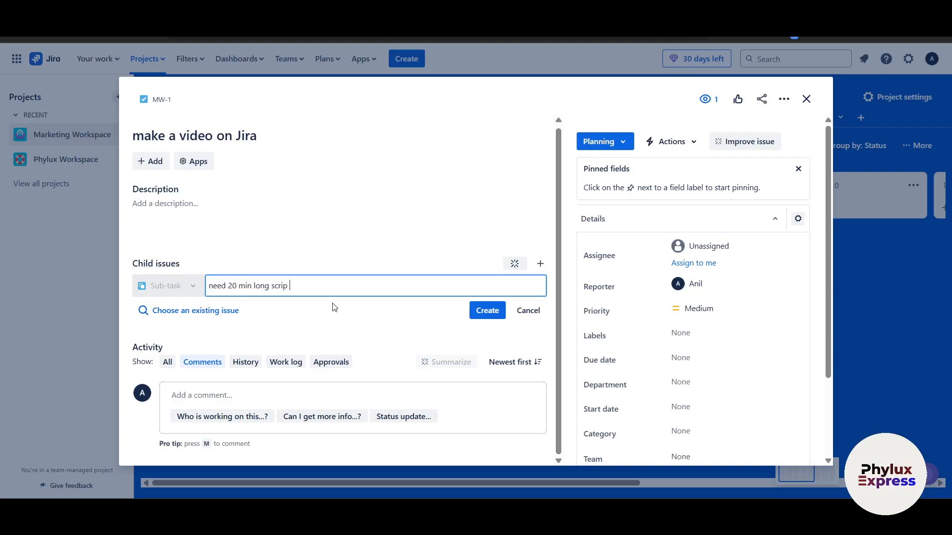
key(Return)
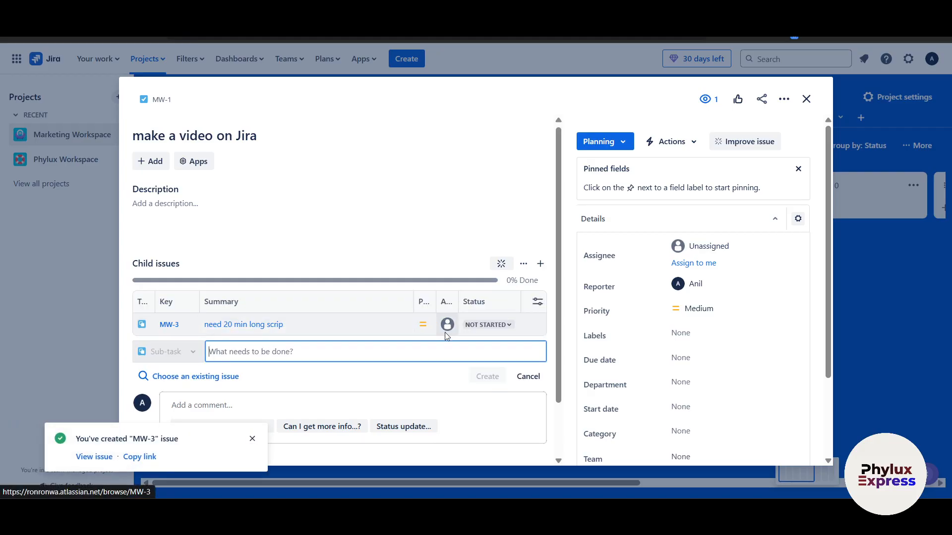
scroll(413, 351, down, 1)
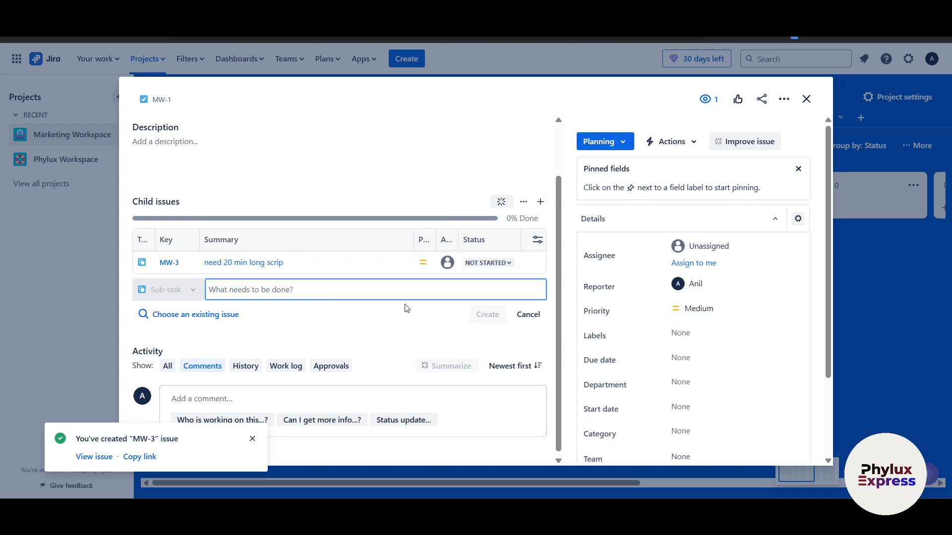
Step: Assign sub-task MW-3 'need 20 min long scrip' to yourself
click(447, 263)
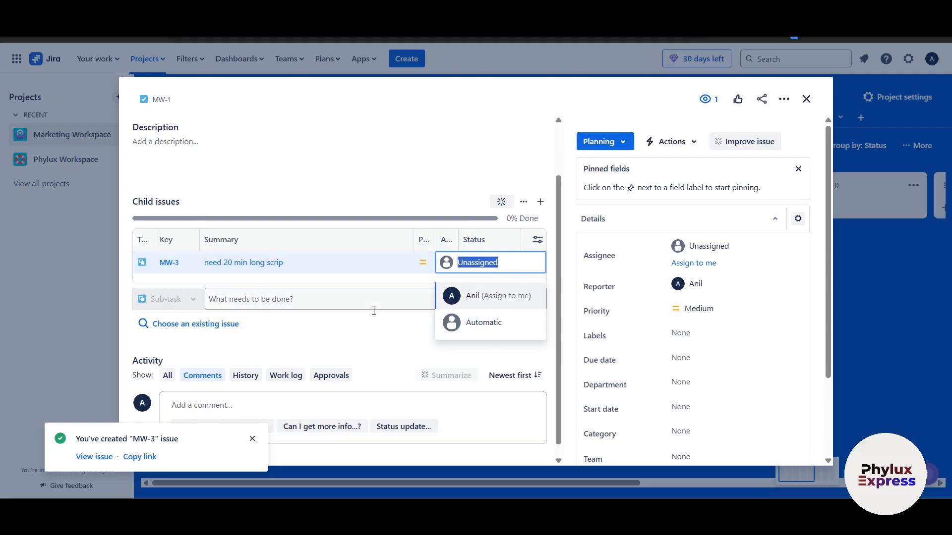
click(504, 297)
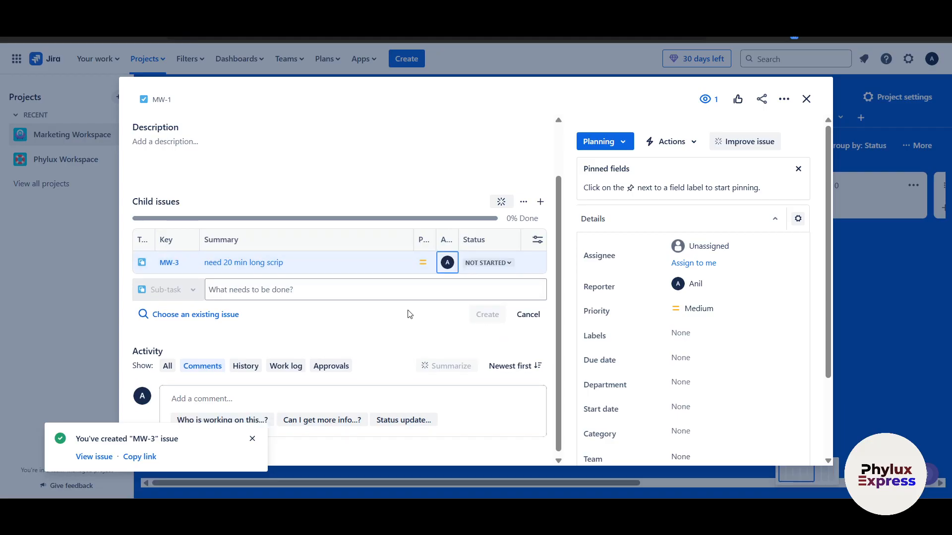
click(503, 268)
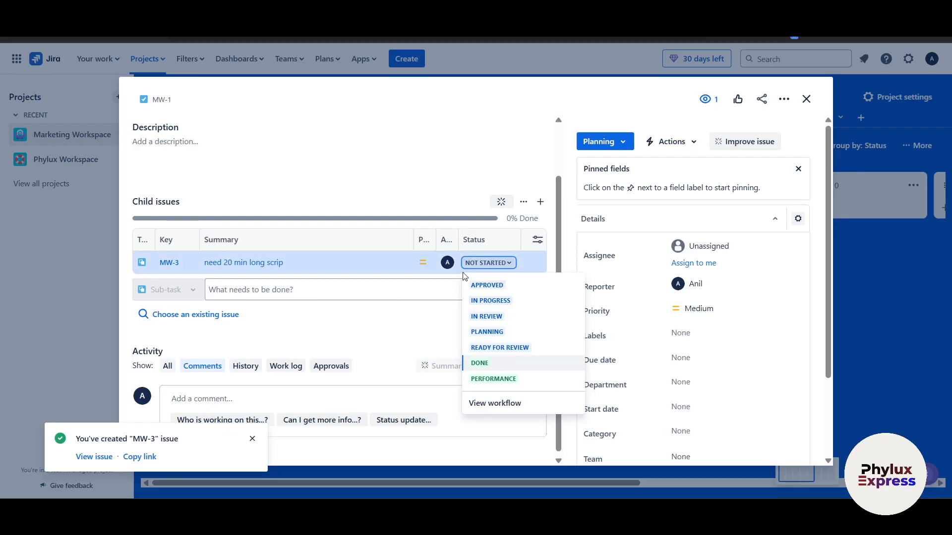
click(806, 98)
click(806, 98)
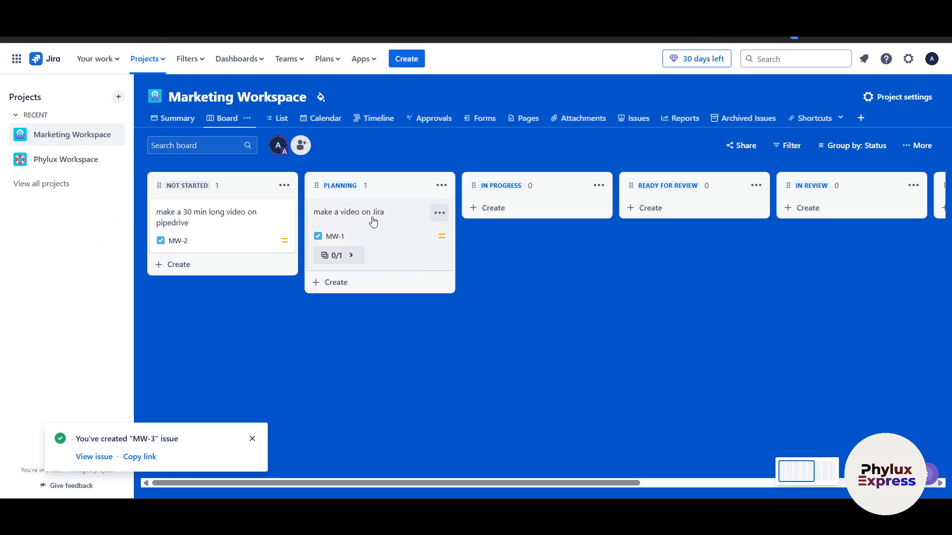
Step: Set MW-3's status to DONE and return to the board
click(420, 235)
scroll(471, 324, down, 1)
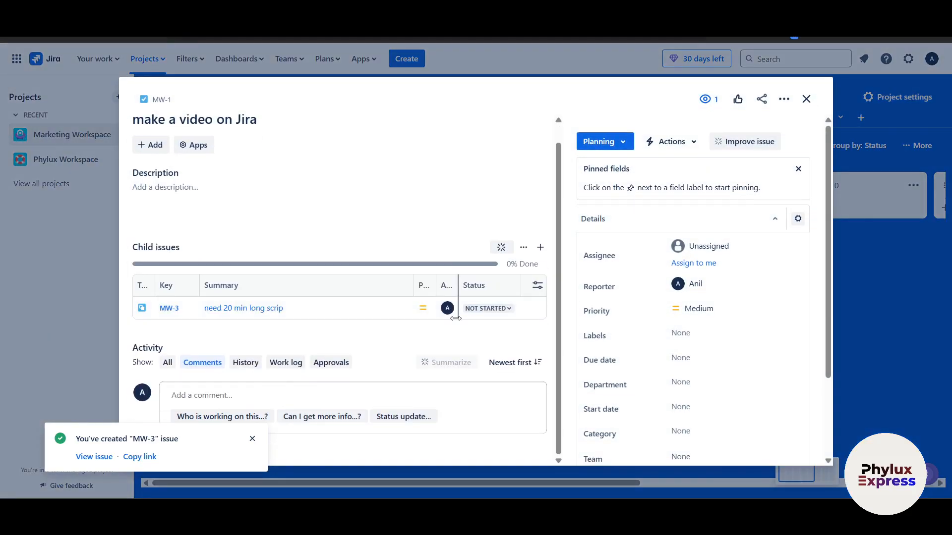
click(484, 310)
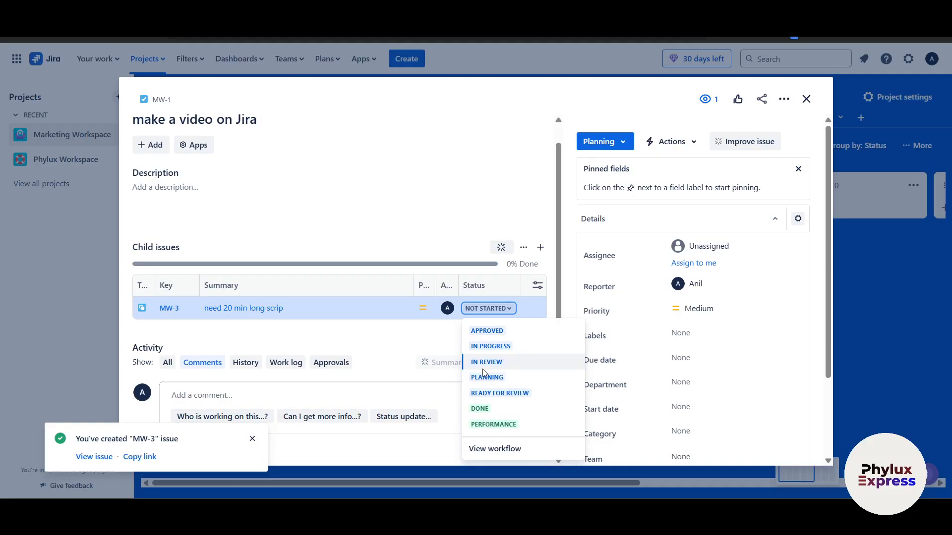
click(570, 425)
click(867, 345)
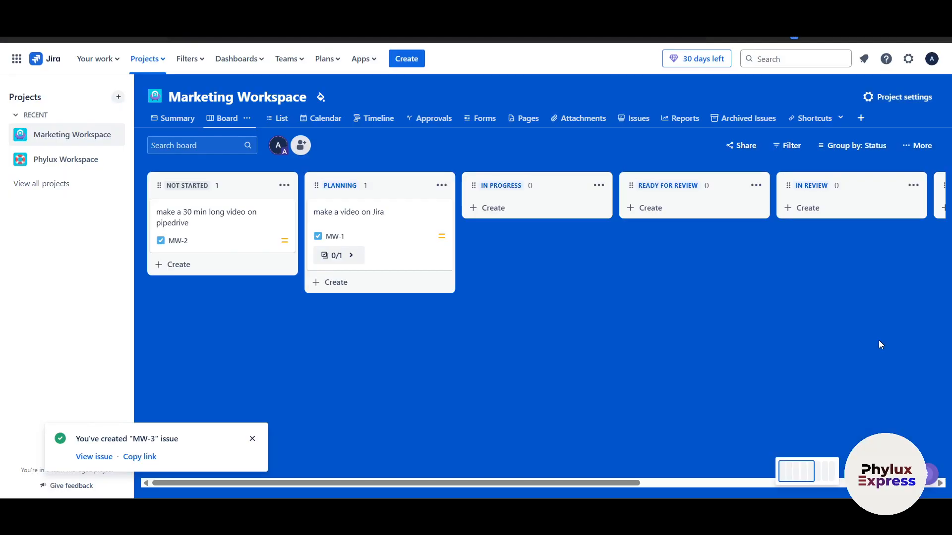
Step: Expand MW-1's sub-task list and open MW-3 to review its status and priority options
click(342, 255)
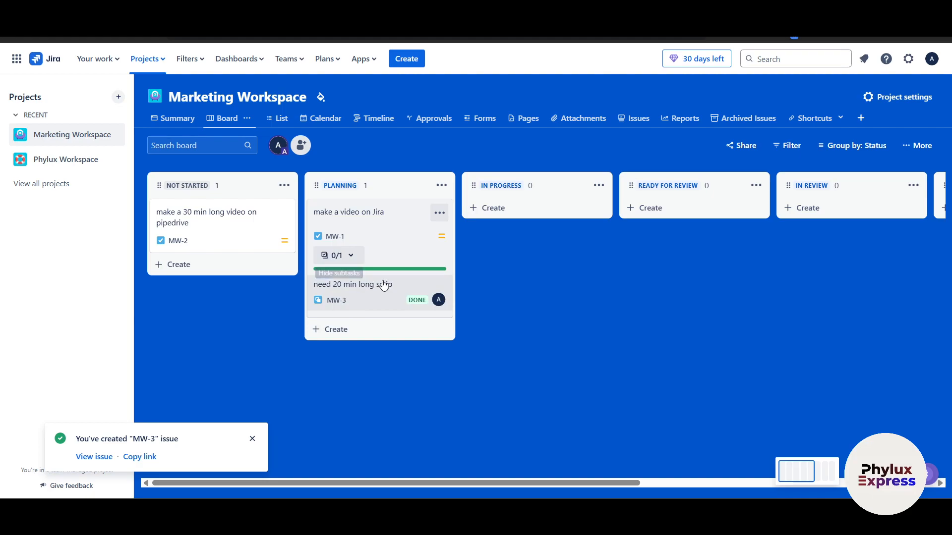
click(423, 302)
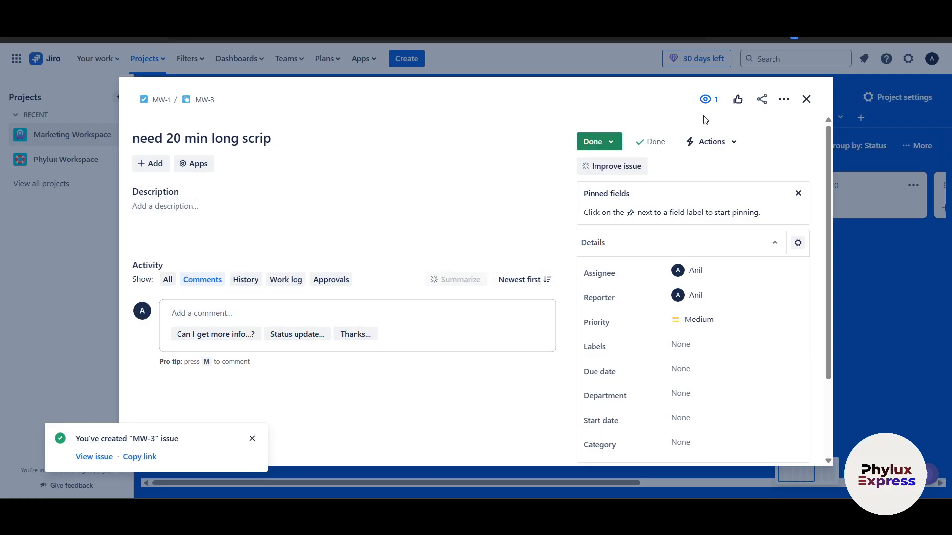
click(611, 144)
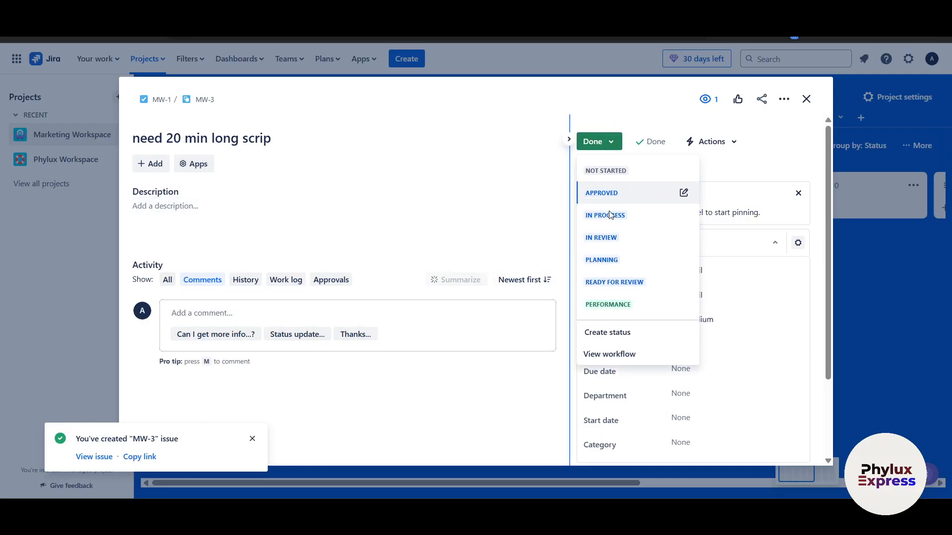
click(778, 320)
Step: Reopen the 'make a video on Jira' task and set MW-3's priority to Highest
click(806, 100)
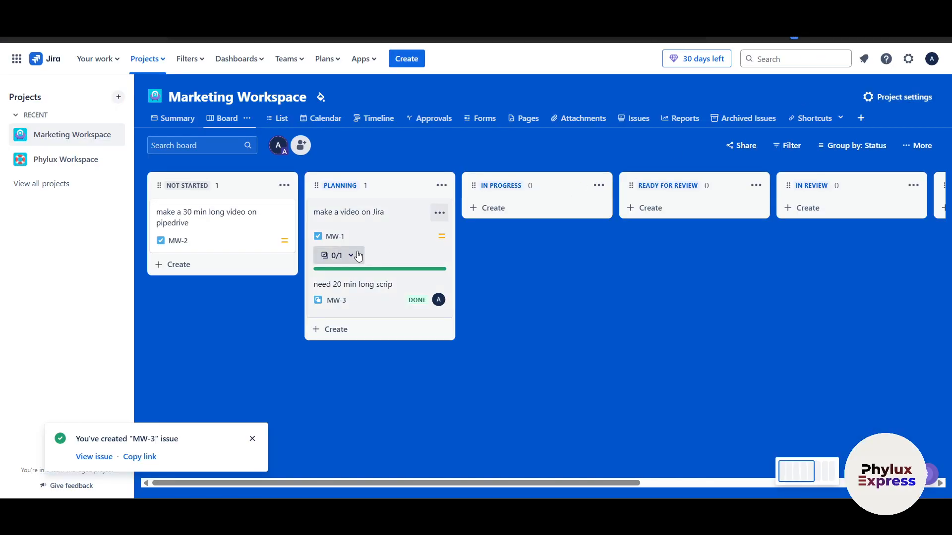
click(398, 229)
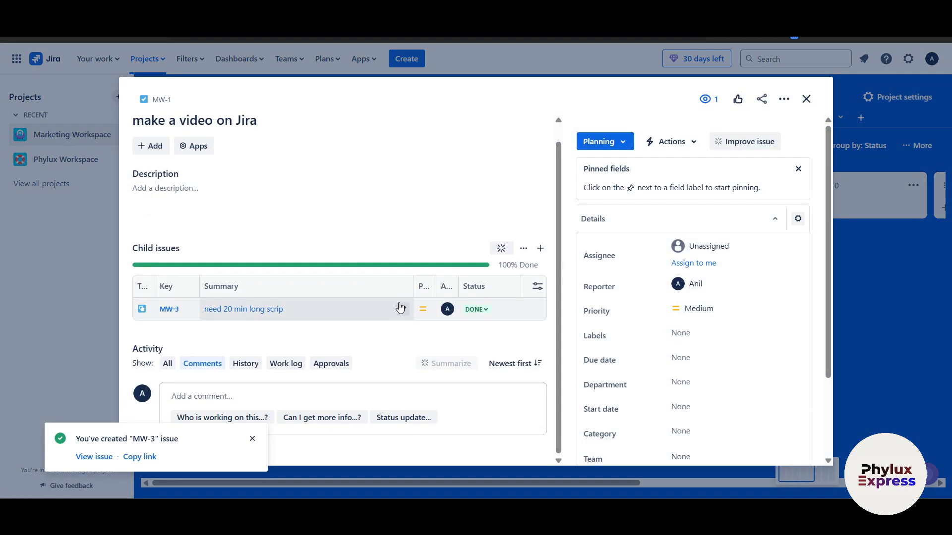
click(424, 309)
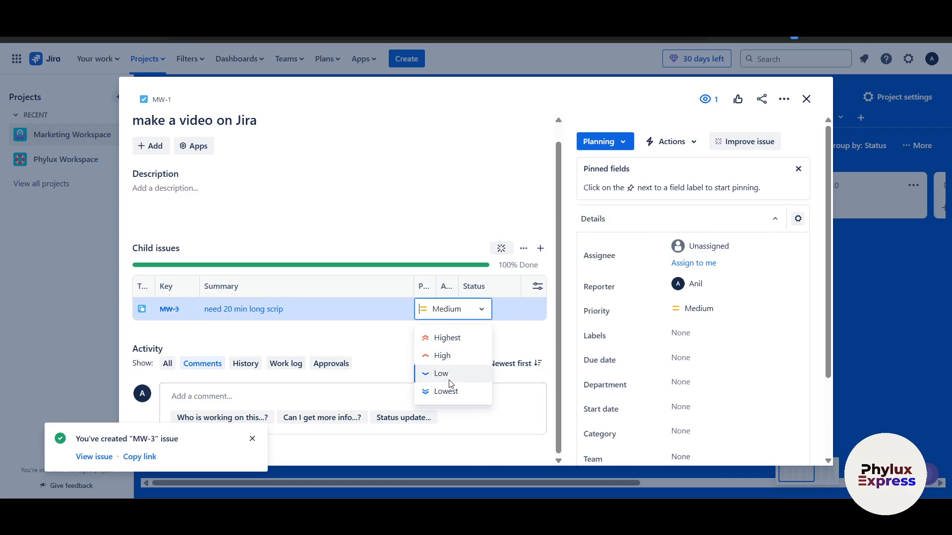
click(445, 338)
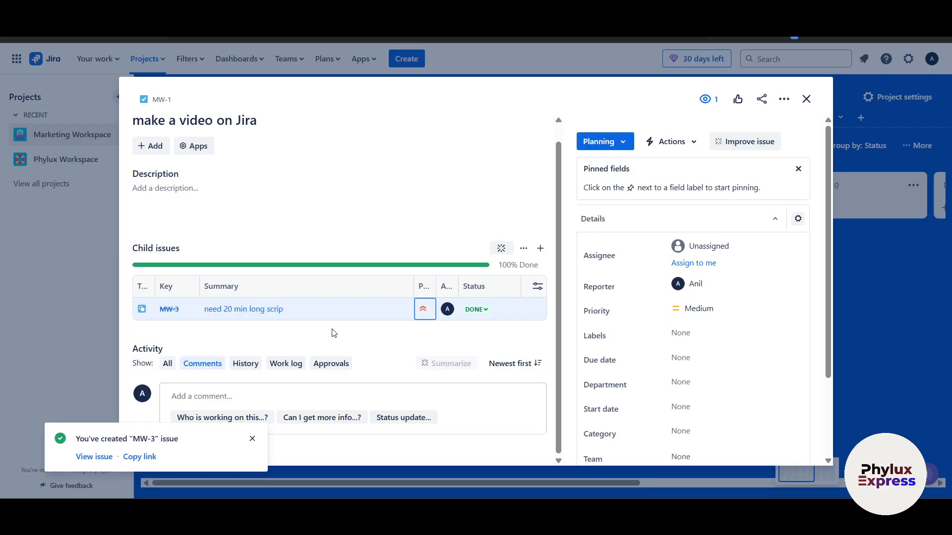
Step: Change MW-3's status from Done to Approved, then click into the comment box
click(252, 439)
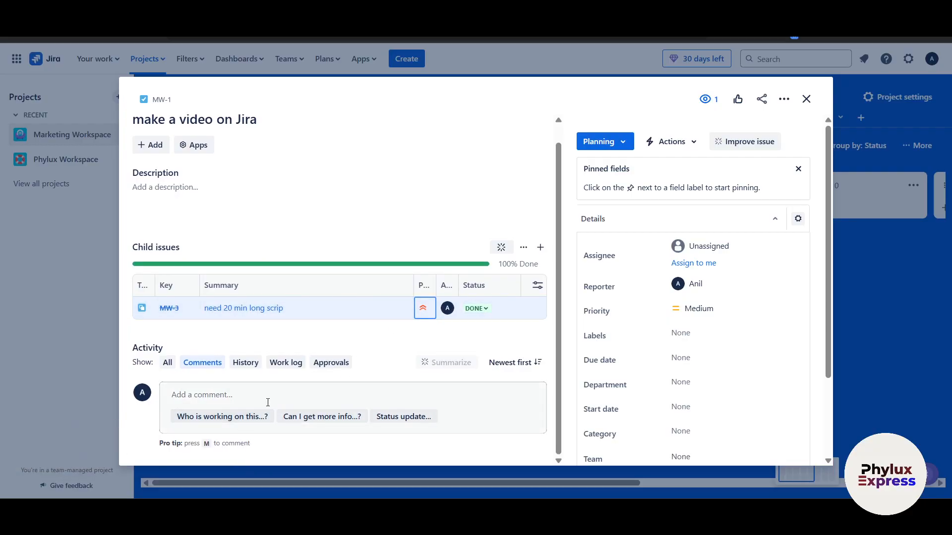
click(475, 308)
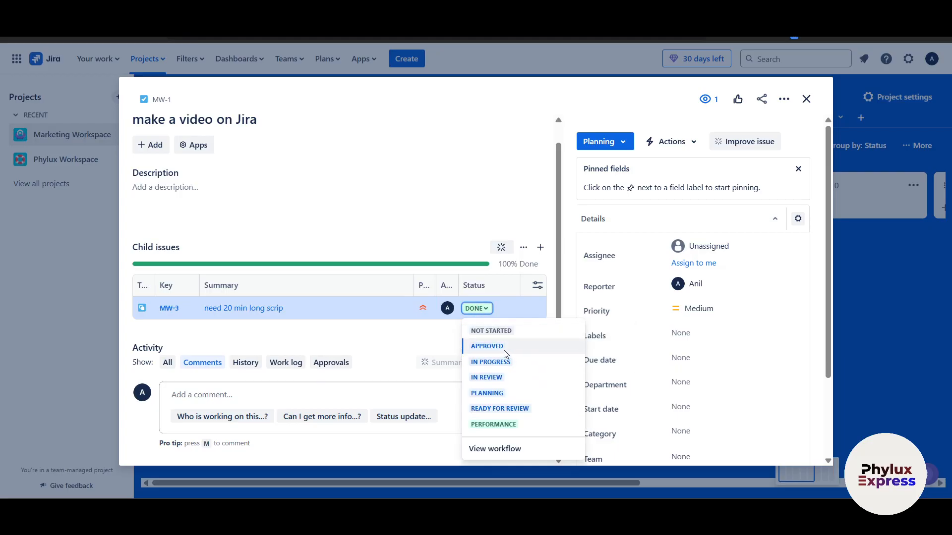
click(487, 346)
click(227, 392)
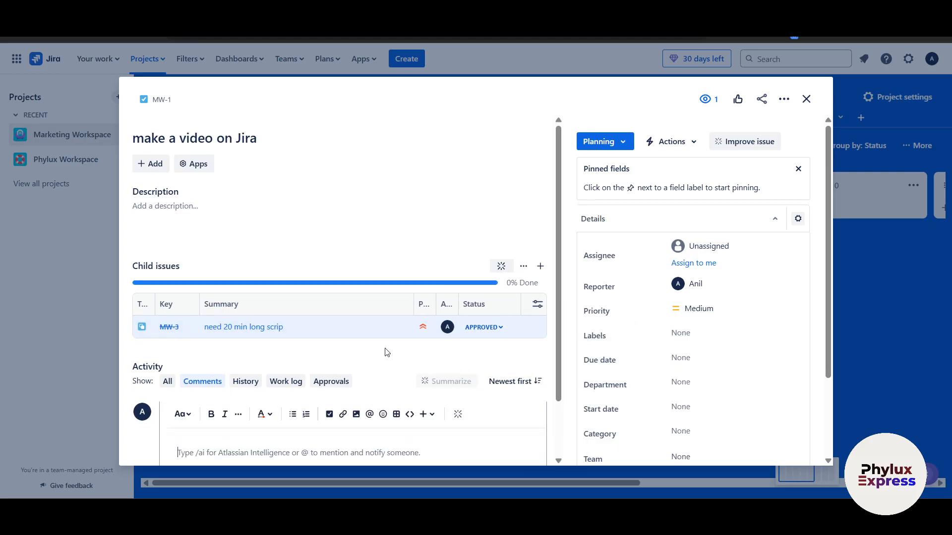
Step: Create a child issue 'review the script' (MW-4) under MW-1
click(152, 164)
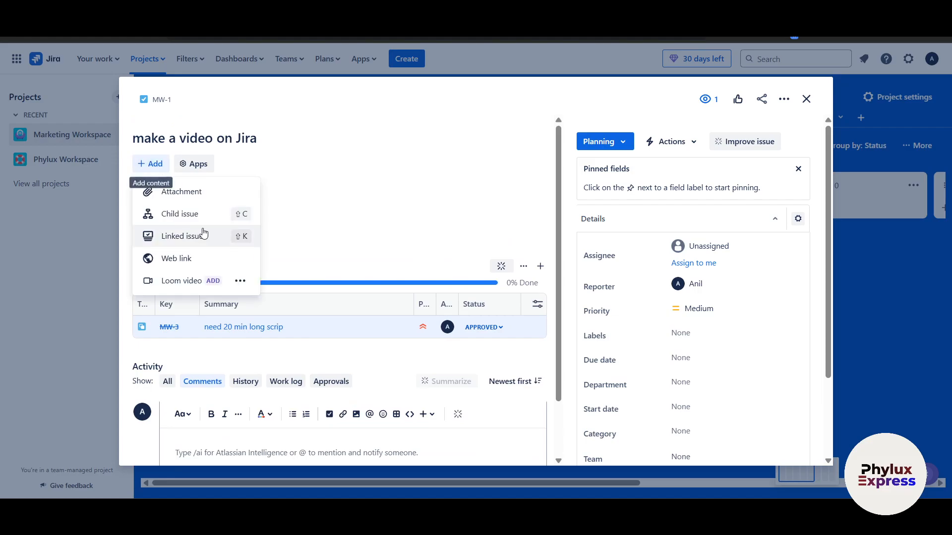
click(198, 215)
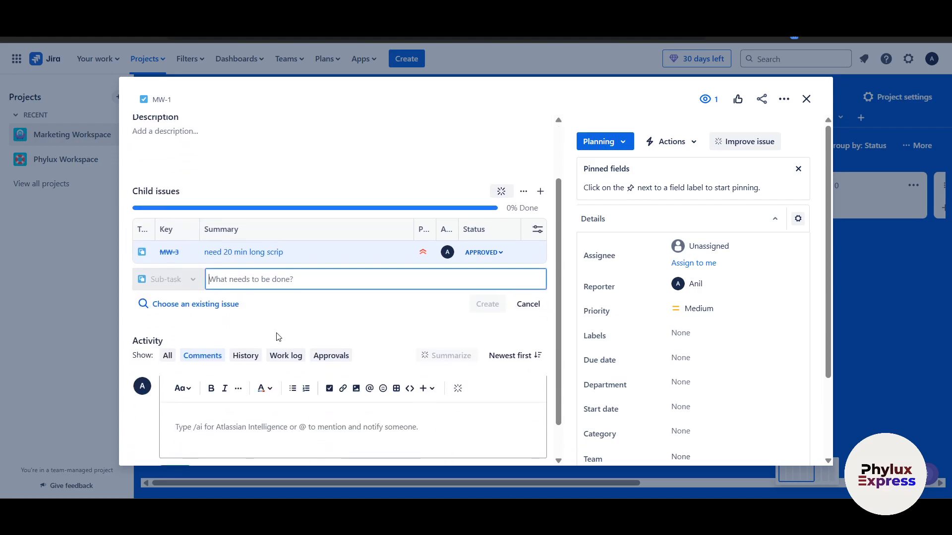
text(review the scri)
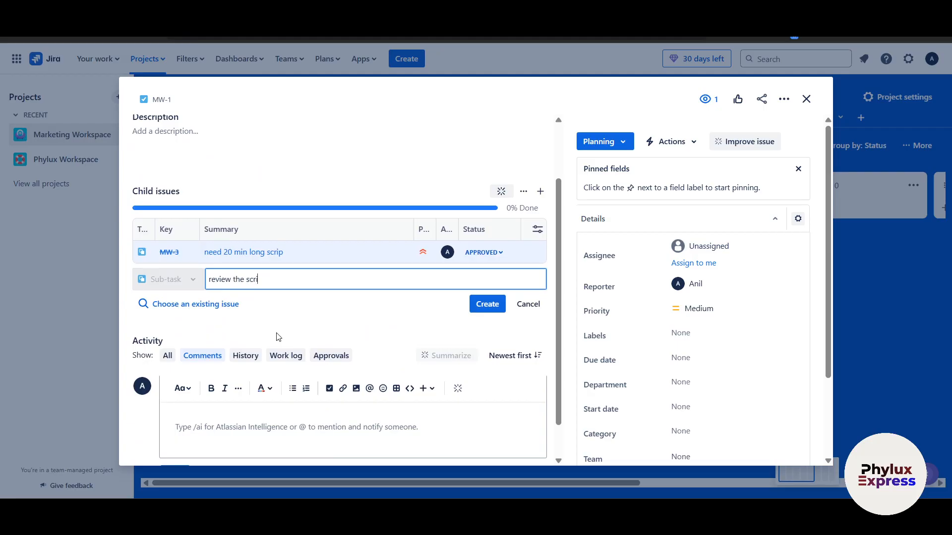
click(481, 305)
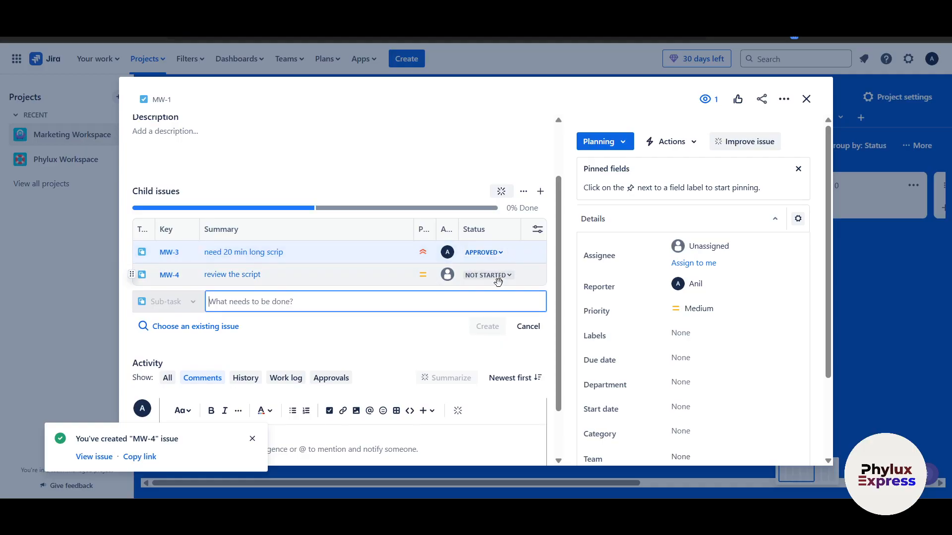
Step: Assign MW-4 to the teammate and set its status to In Progress
click(499, 282)
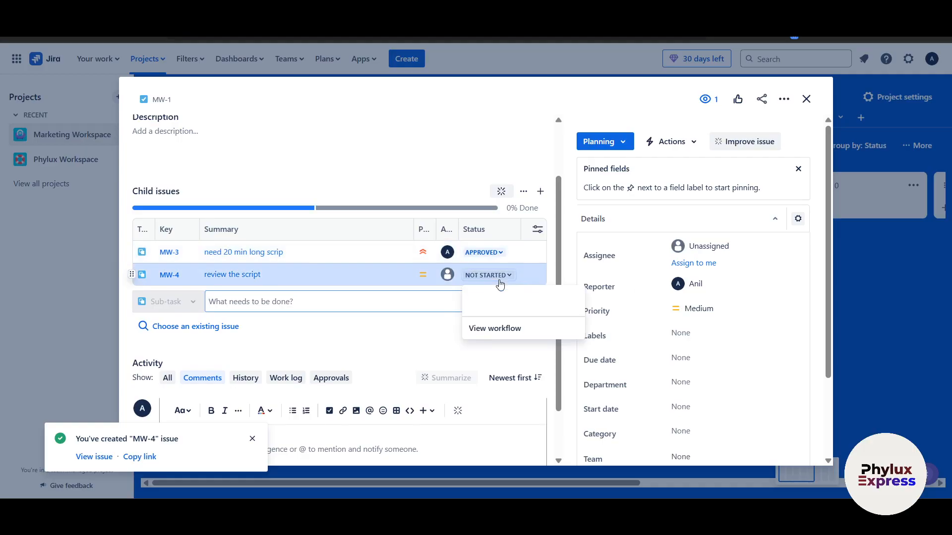
click(447, 274)
click(476, 312)
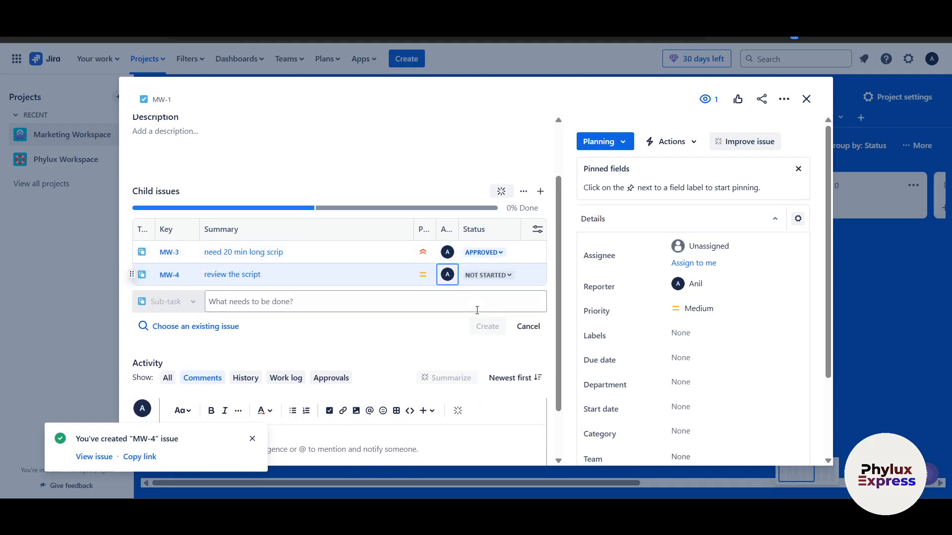
click(500, 278)
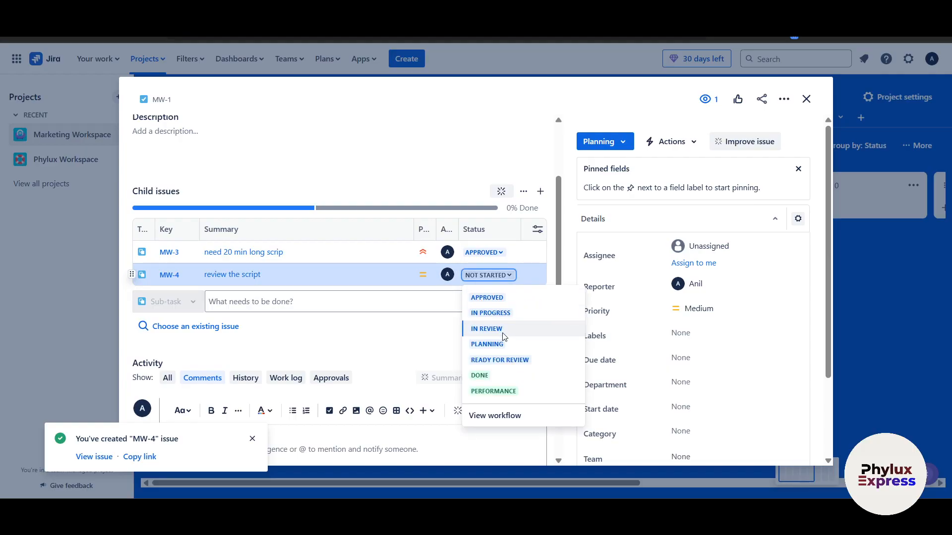
click(495, 313)
Step: Move MW-3 to In Review and dismiss the MW-4 notification
click(492, 256)
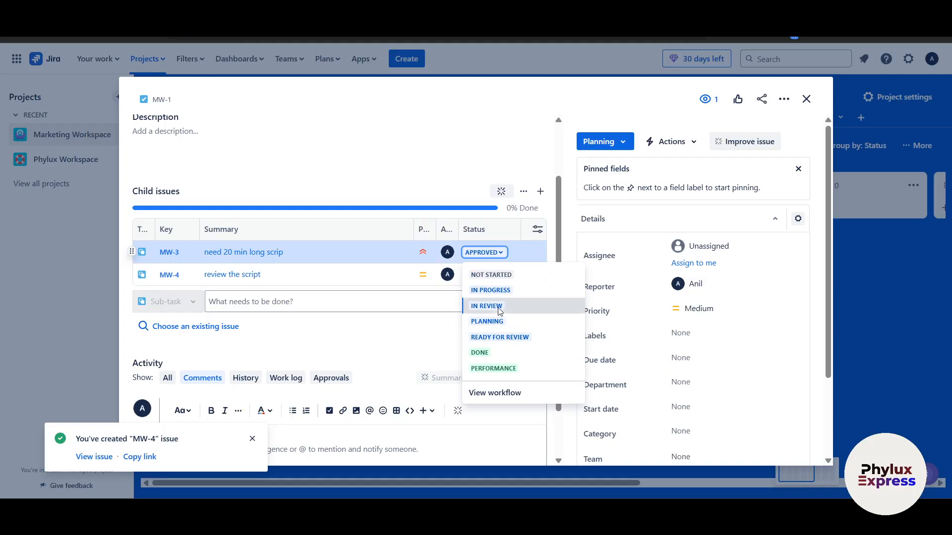
click(488, 306)
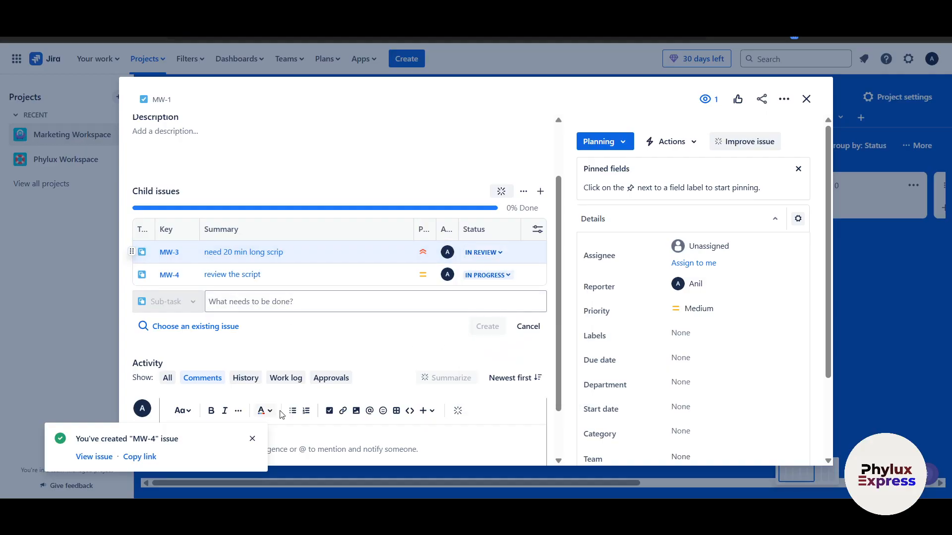
click(252, 441)
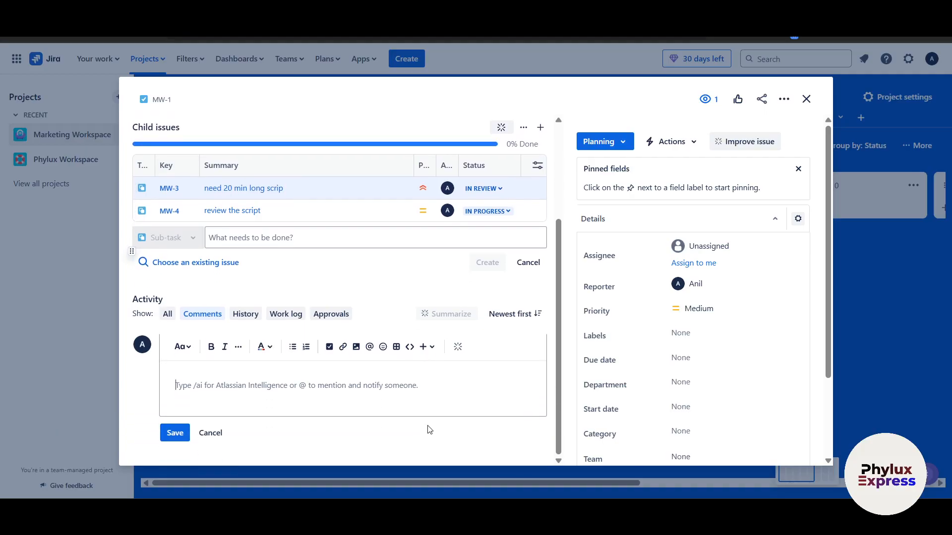
text(@)
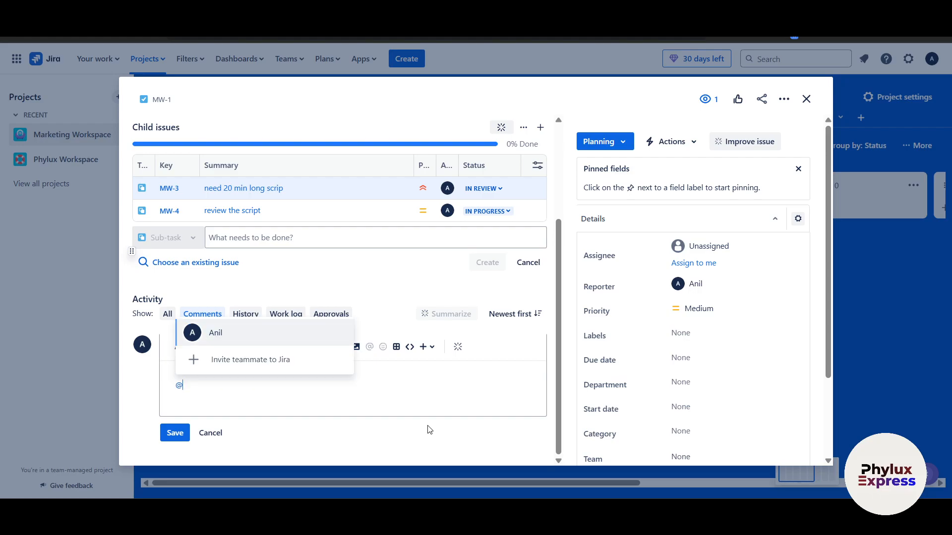
text(ro)
key(BackSpace)
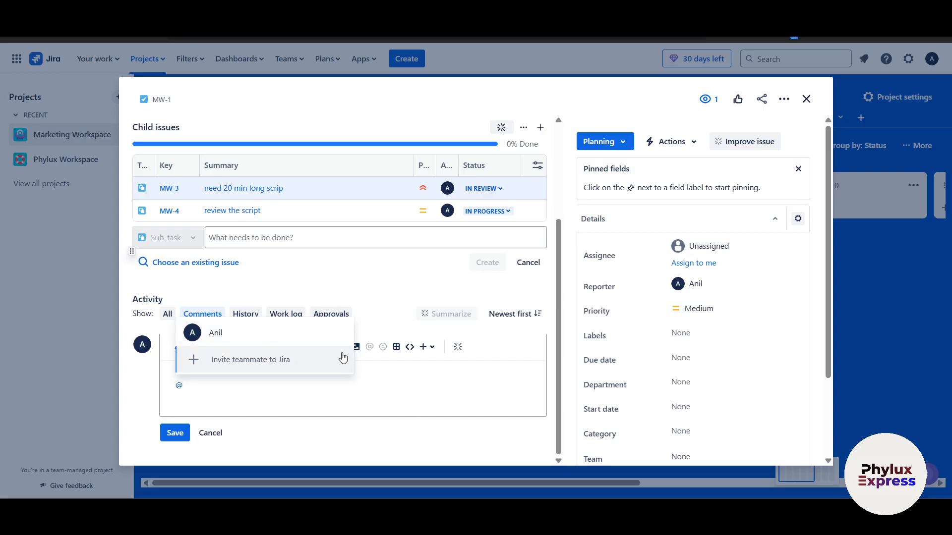
click(326, 335)
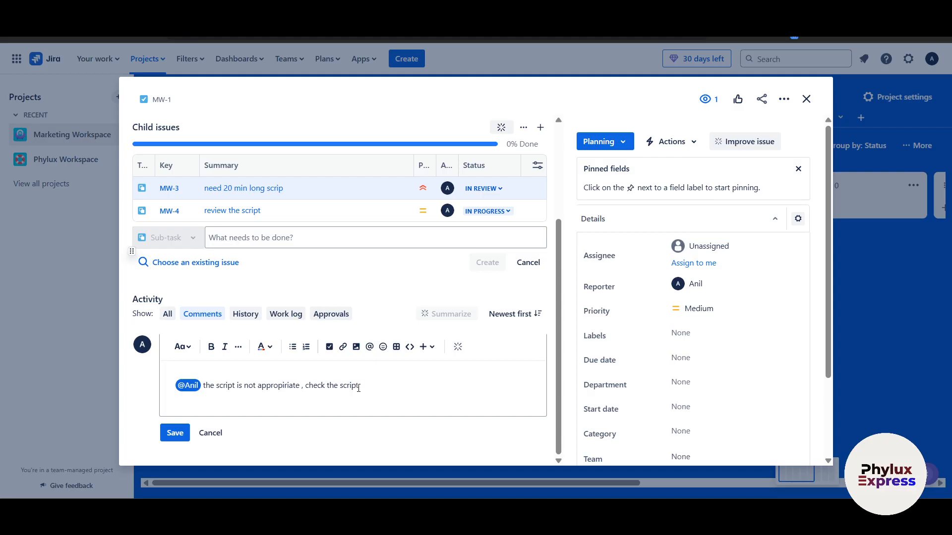
click(188, 433)
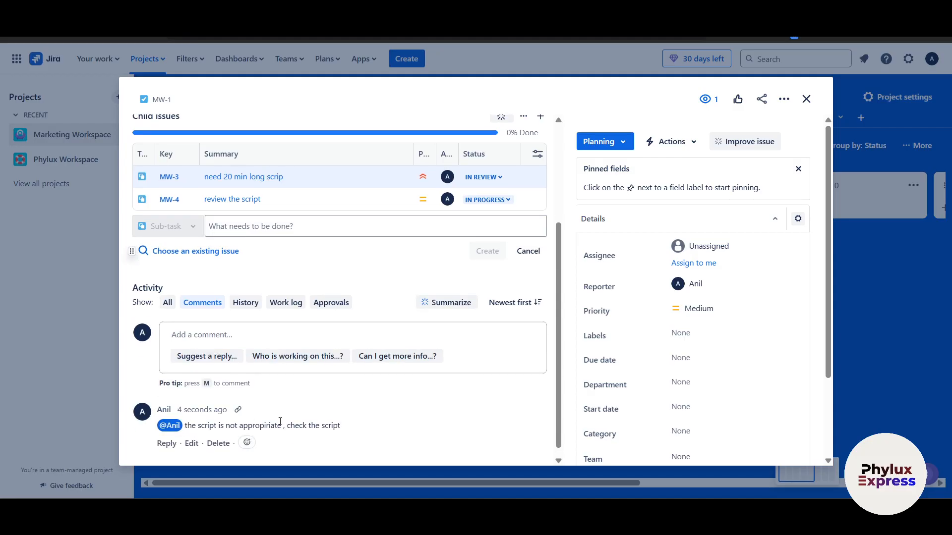
scroll(300, 422, down, 1)
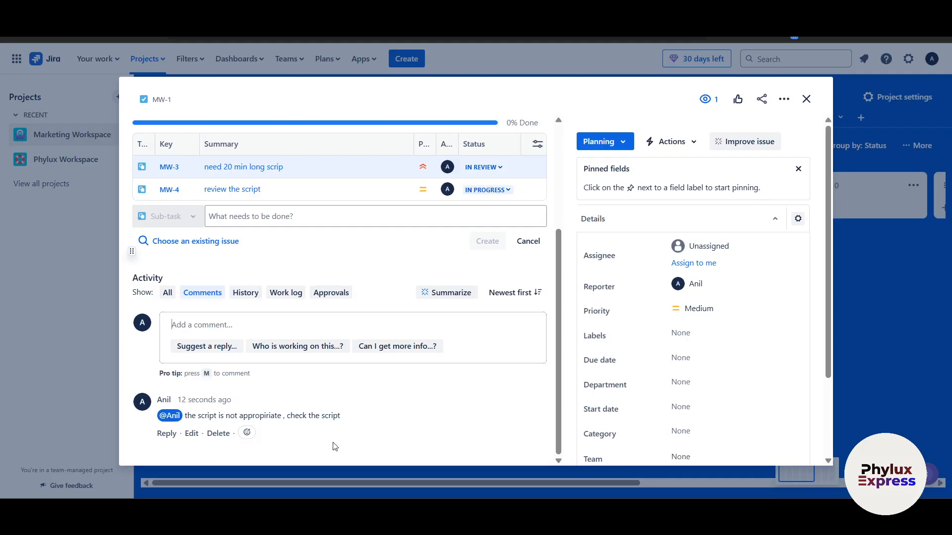
scroll(347, 446, up, 3)
scroll(377, 443, down, 3)
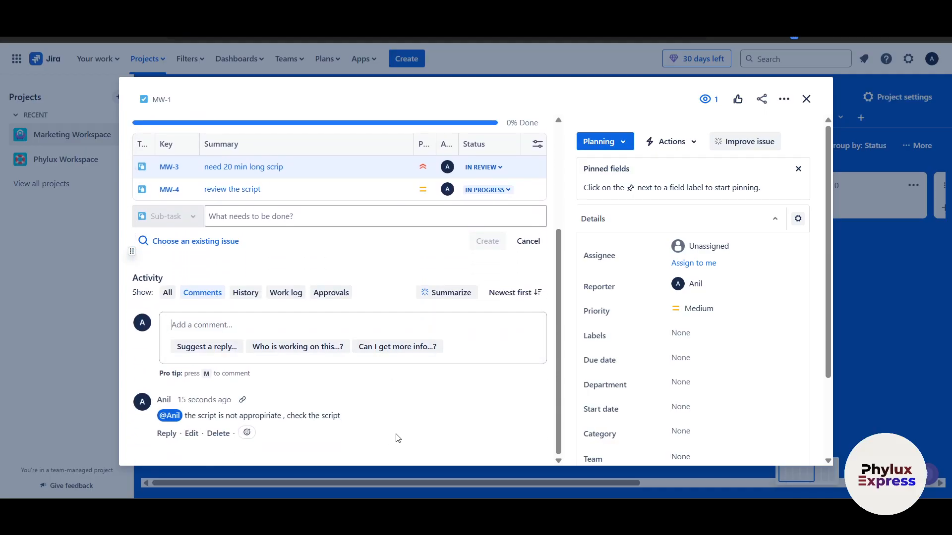
scroll(396, 438, up, 2)
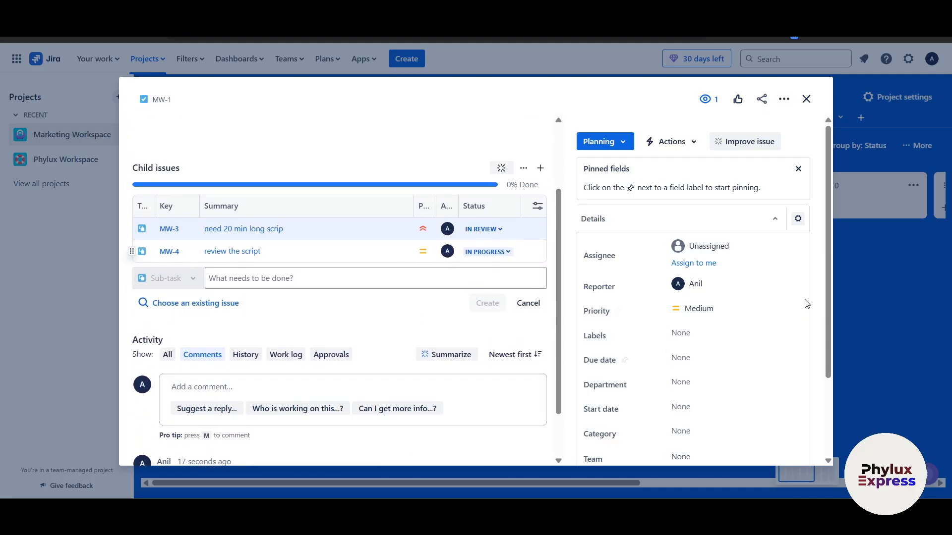
Step: Drag the MW-1 card from Planning to In Progress on the board and reopen it
click(848, 336)
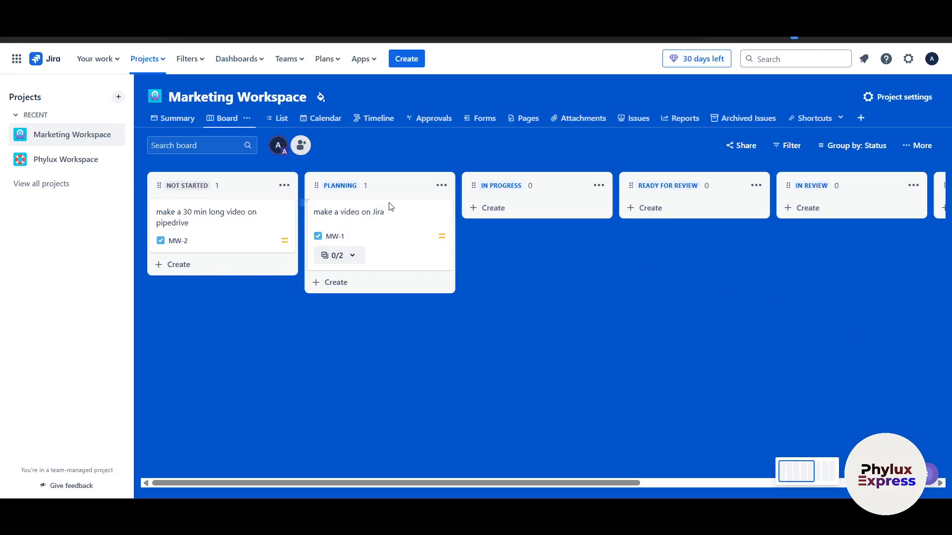
drag(359, 219, 288, 218)
click(288, 231)
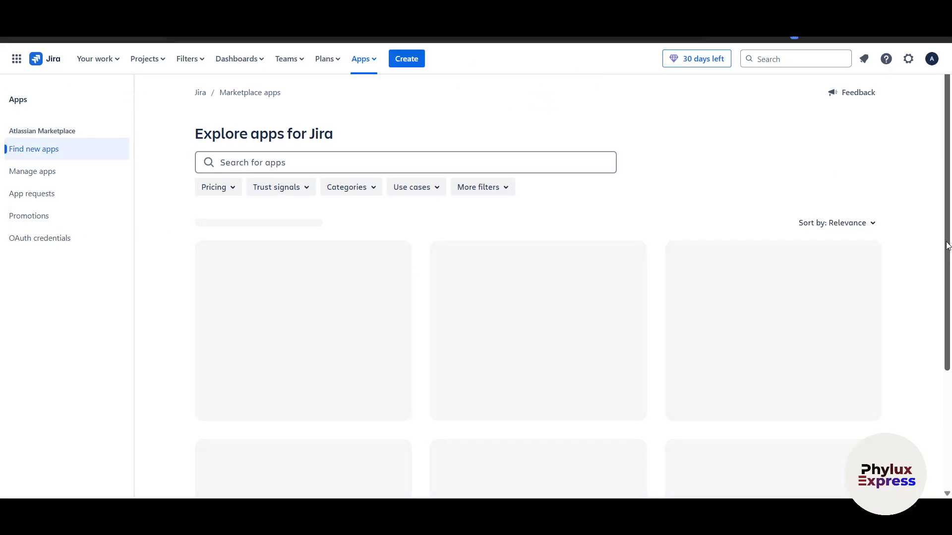
Step: Open the Timesheets by Tempo app page and highlight its USD 10 / month price
drag(951, 243, 934, 212)
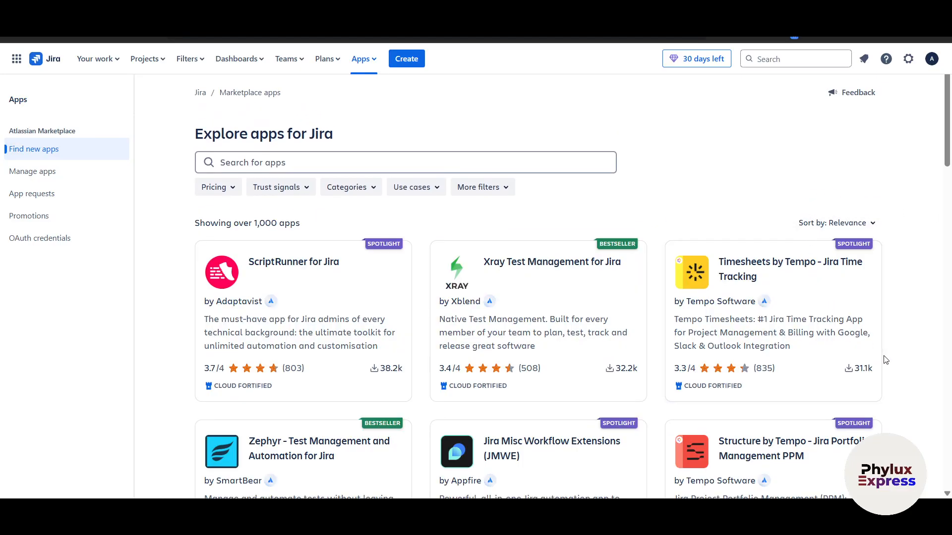
scroll(886, 360, down, 4)
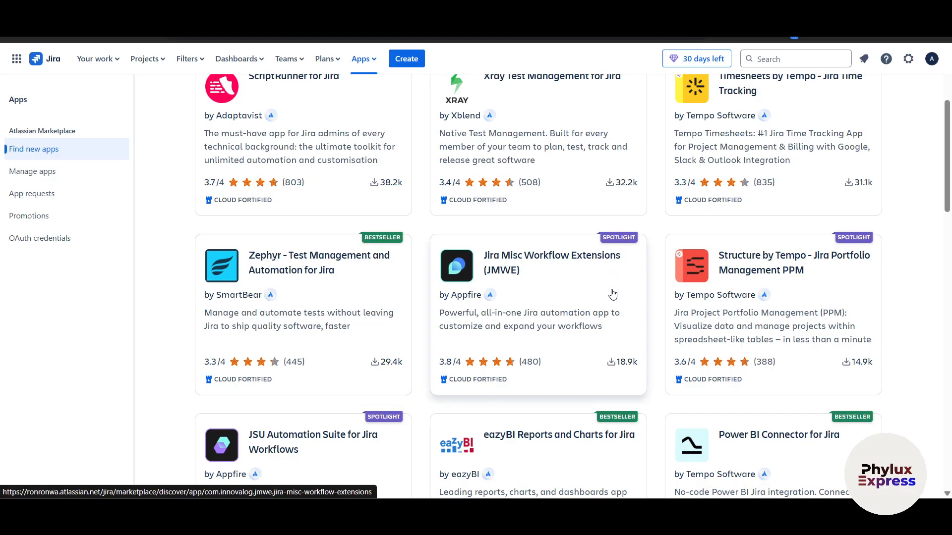
scroll(637, 399, down, 3)
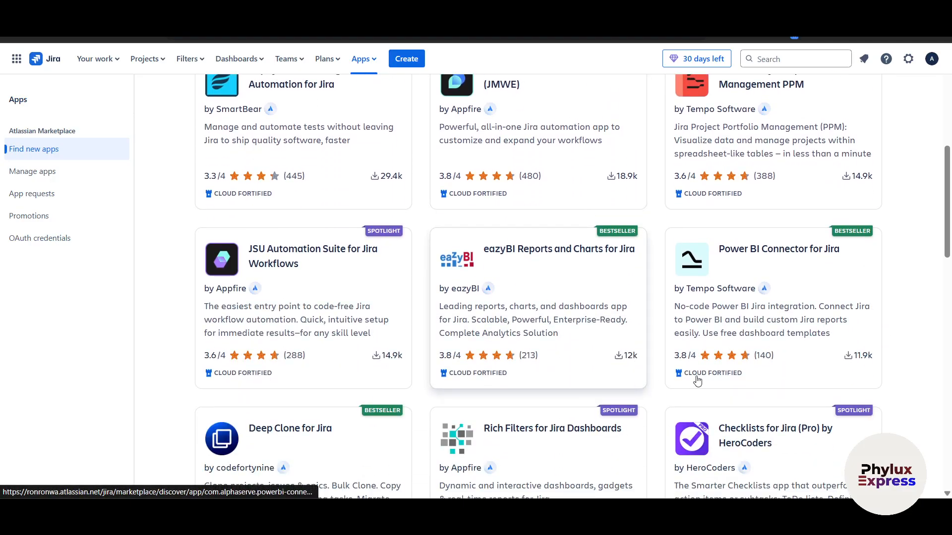
scroll(910, 395, up, 6)
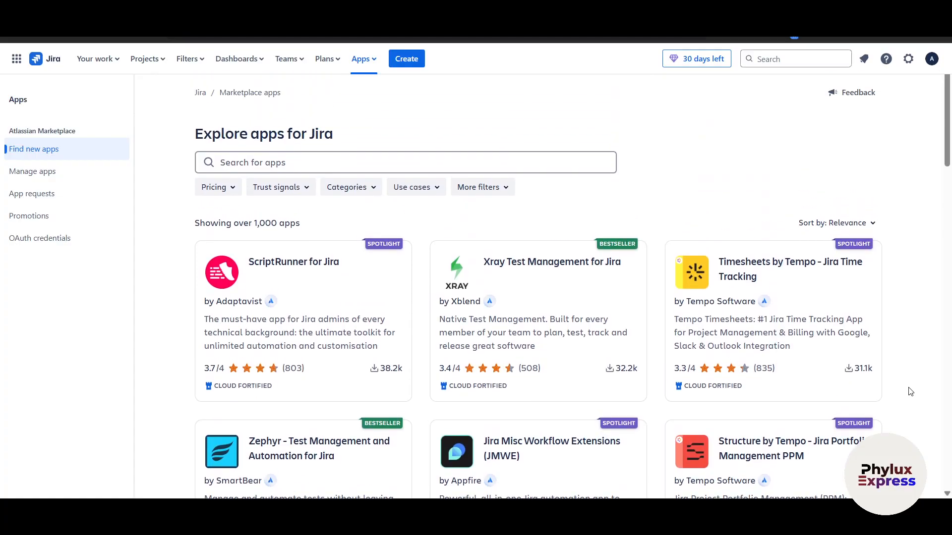
click(807, 275)
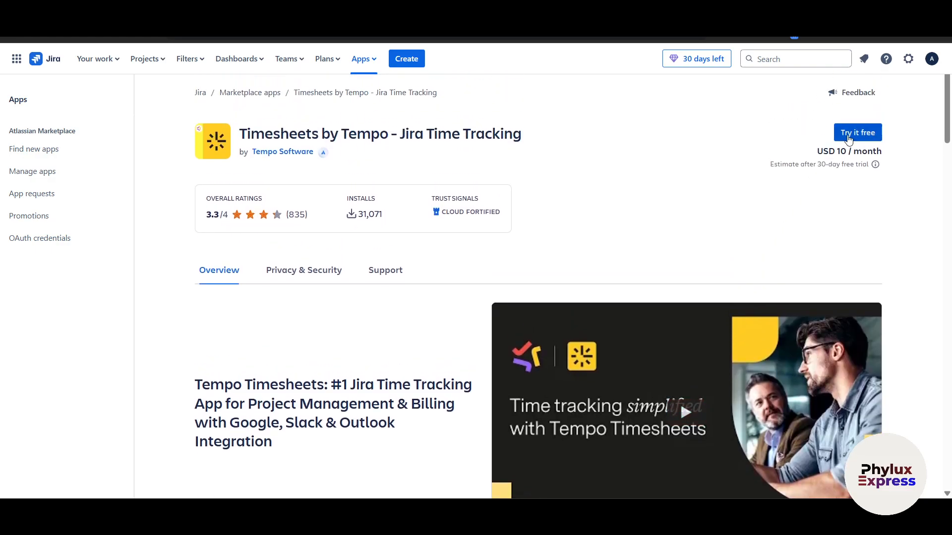
drag(815, 153, 914, 162)
Step: From MW-1's automation actions, start a new rule in Marketing Workspace's Automation settings
click(913, 164)
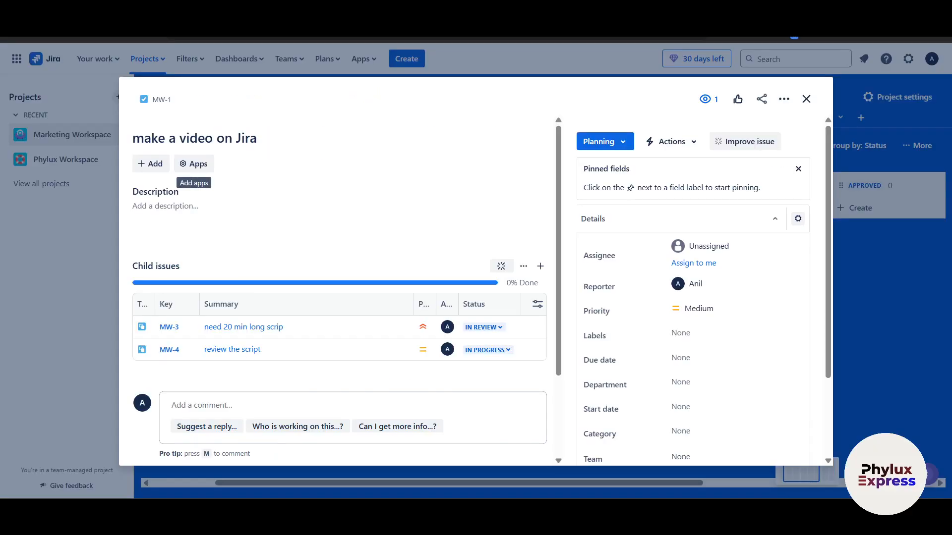
click(671, 144)
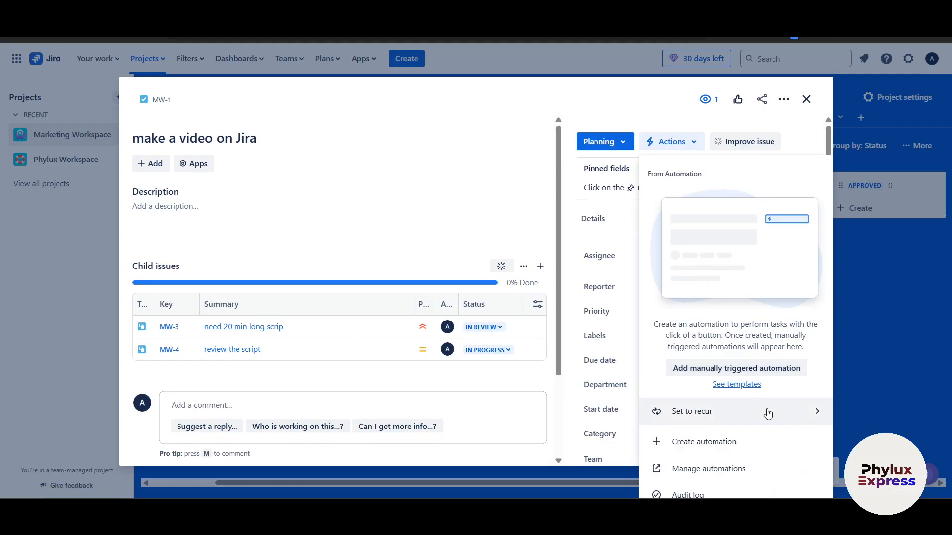
click(751, 371)
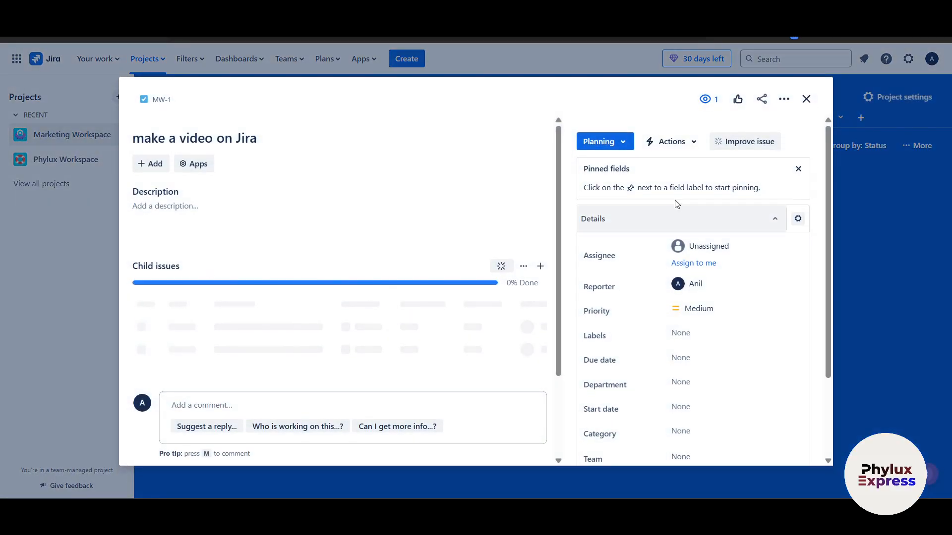
click(687, 145)
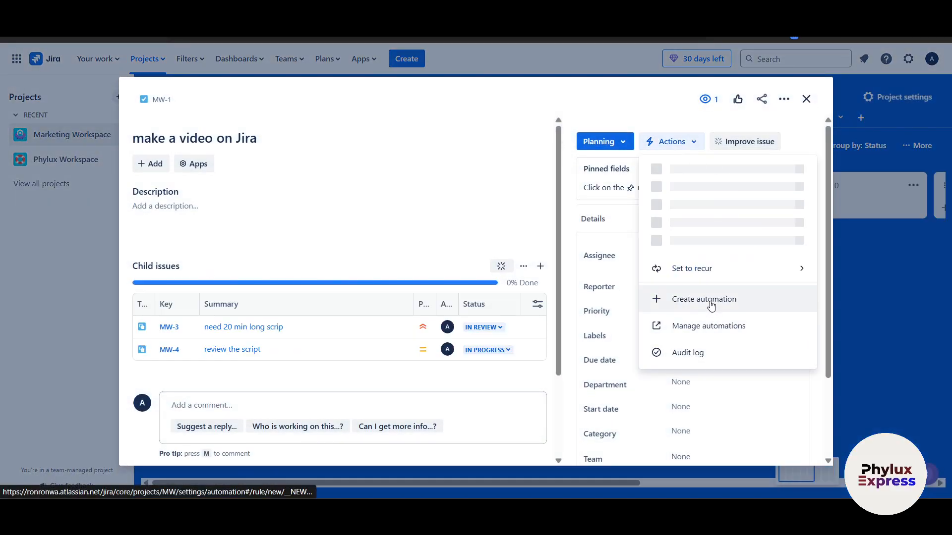
click(659, 300)
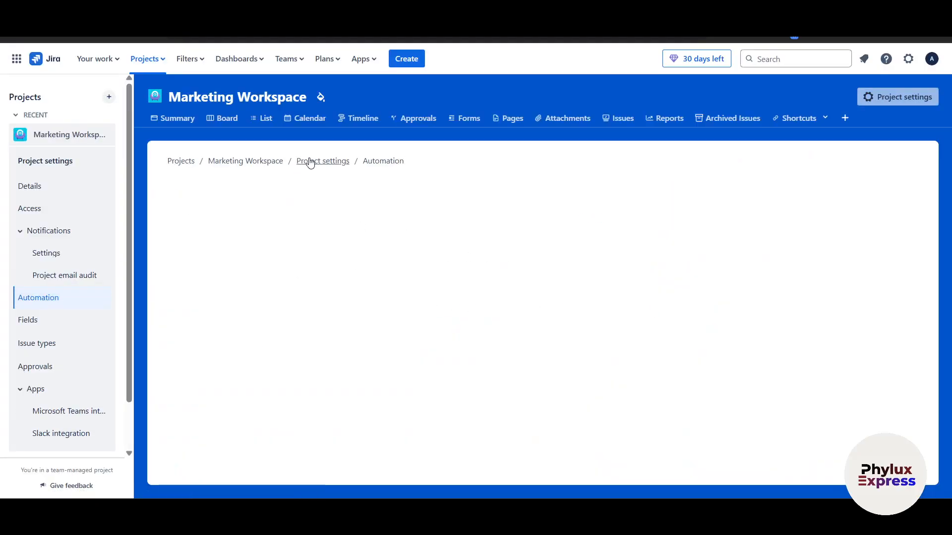
Step: Step through the example-rule tour (triggers, conditions, actions) and start a new Untitled rule
click(174, 163)
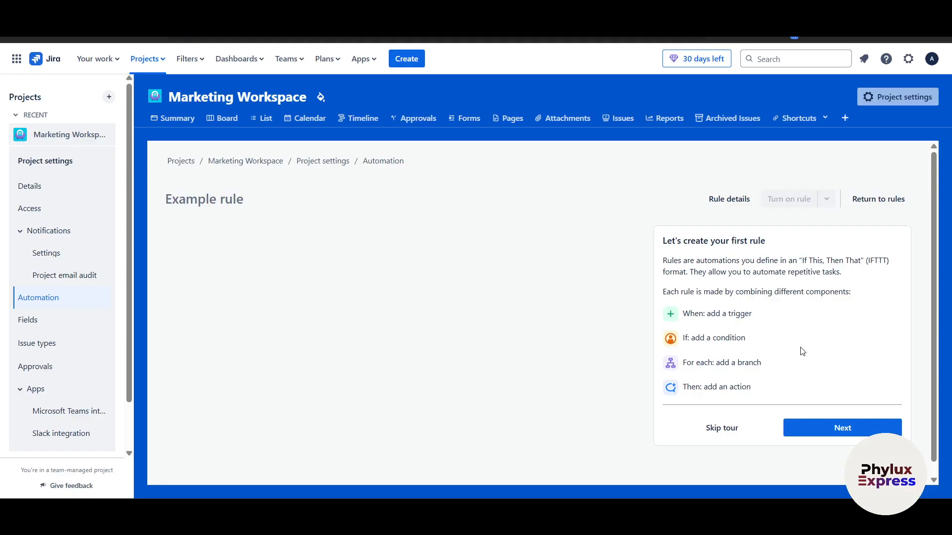
click(834, 430)
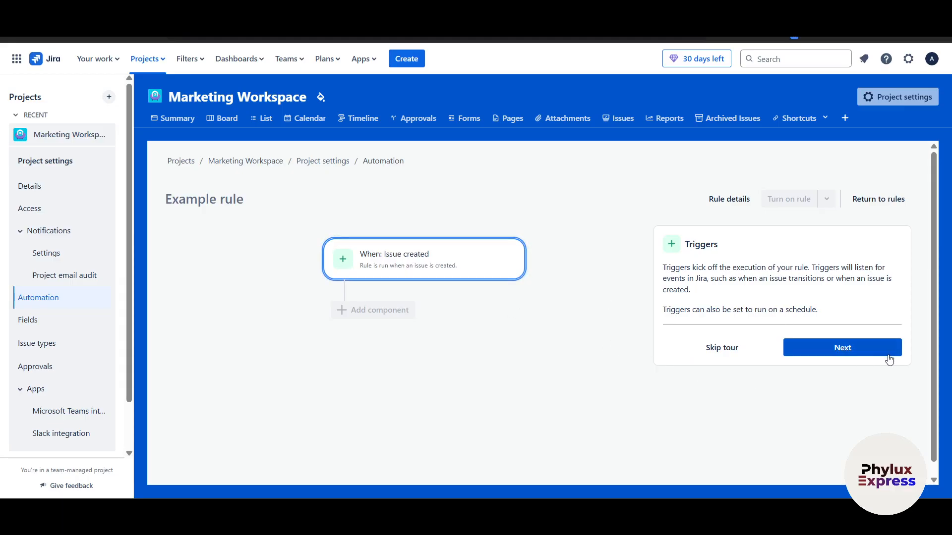
click(863, 347)
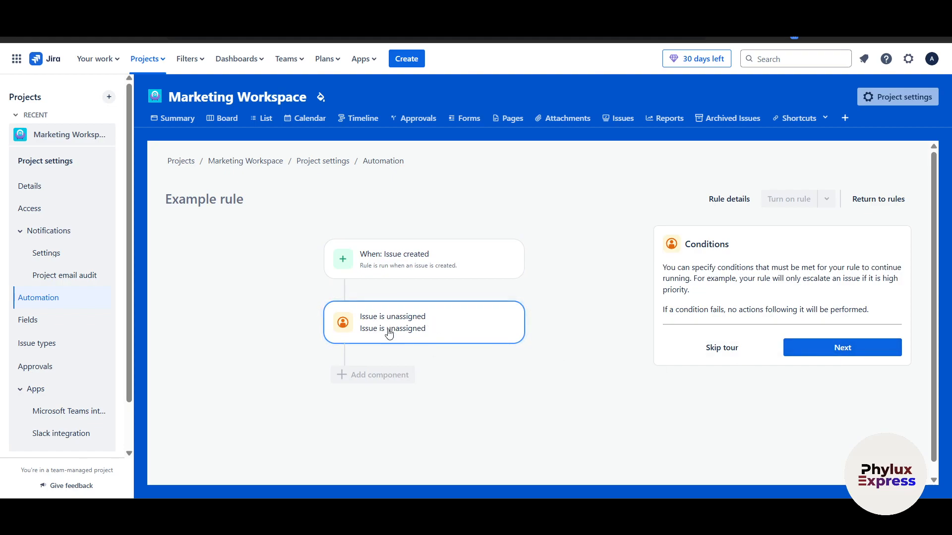
click(852, 350)
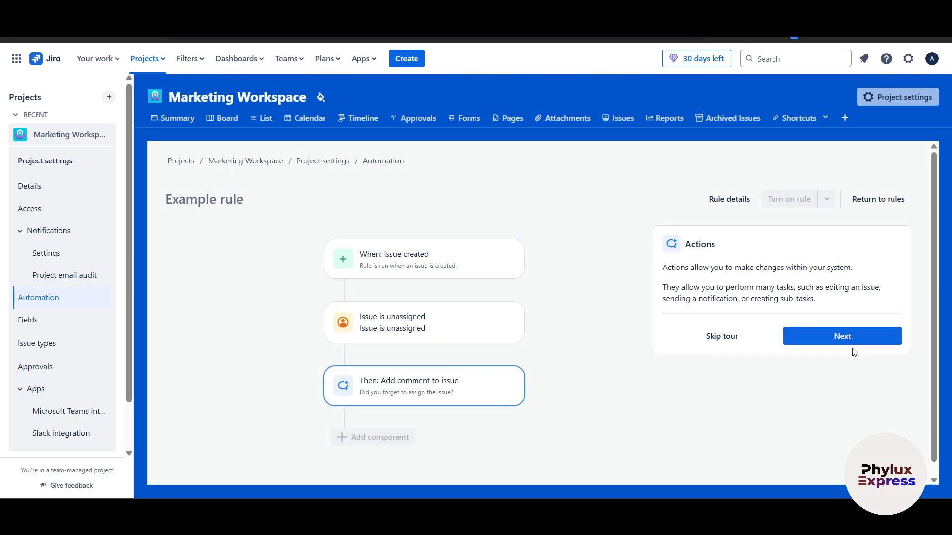
click(831, 335)
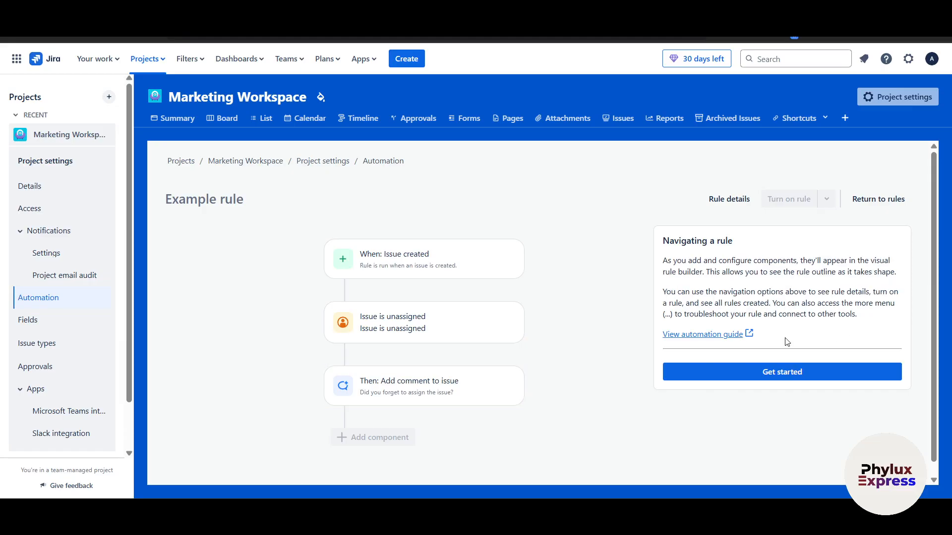
click(341, 265)
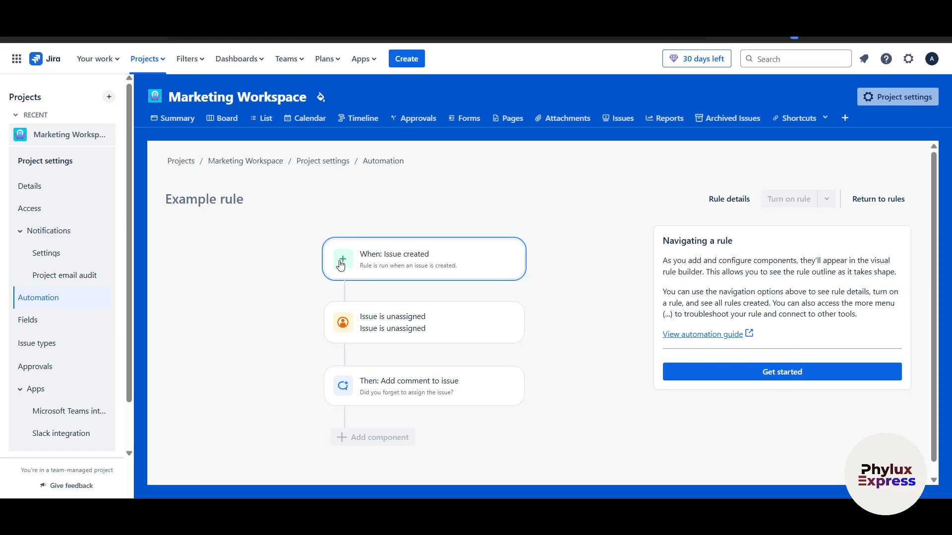
click(834, 377)
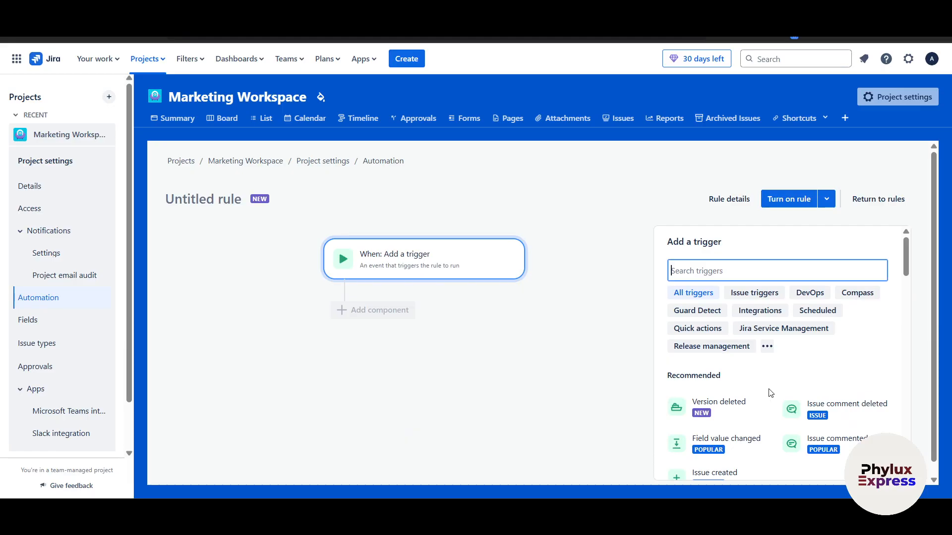
Step: Choose Issue created under Issue triggers as the Untitled rule's trigger and continue
scroll(771, 393, down, 3)
scroll(763, 397, down, 3)
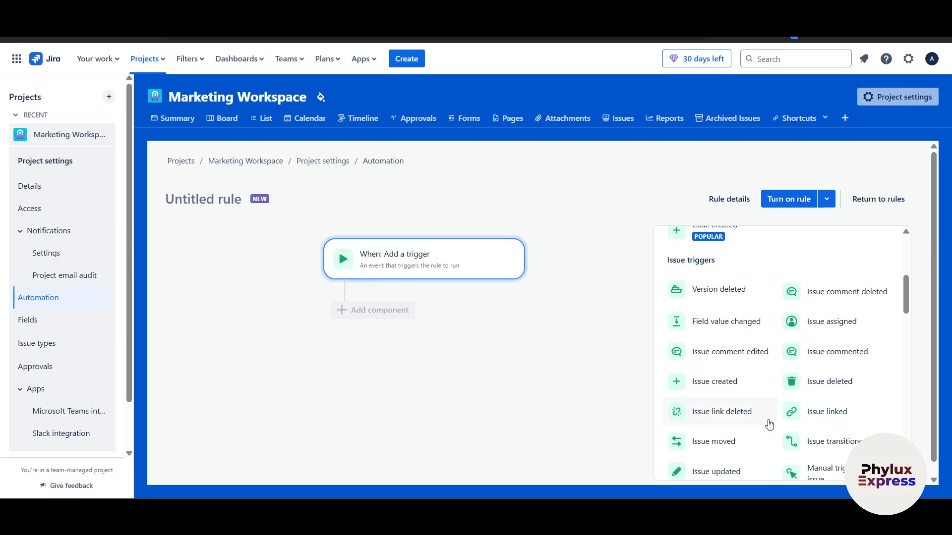
scroll(768, 422, down, 3)
scroll(723, 346, up, 3)
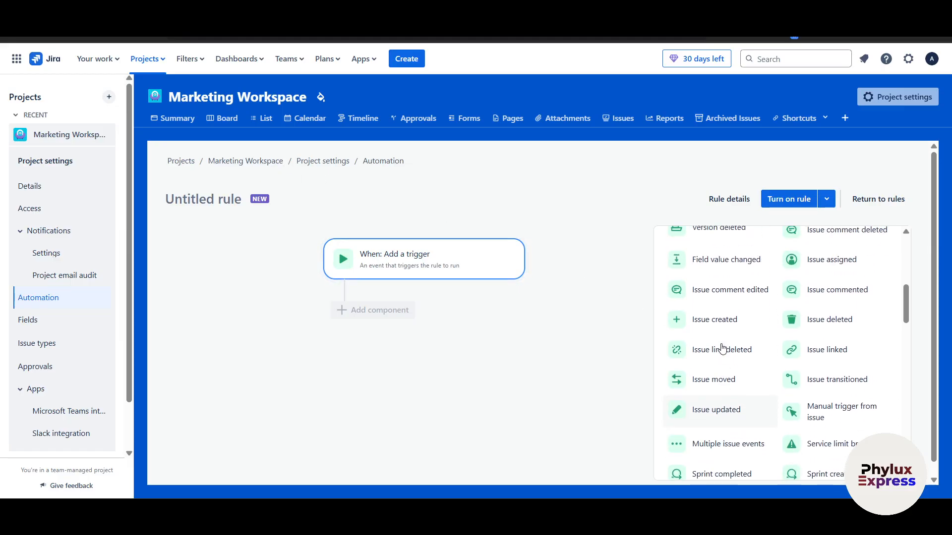
click(731, 382)
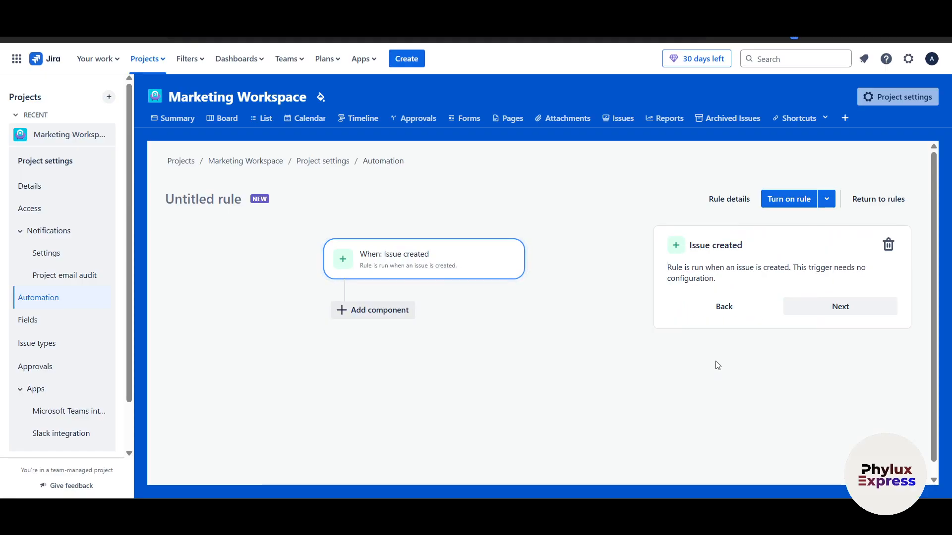
click(807, 305)
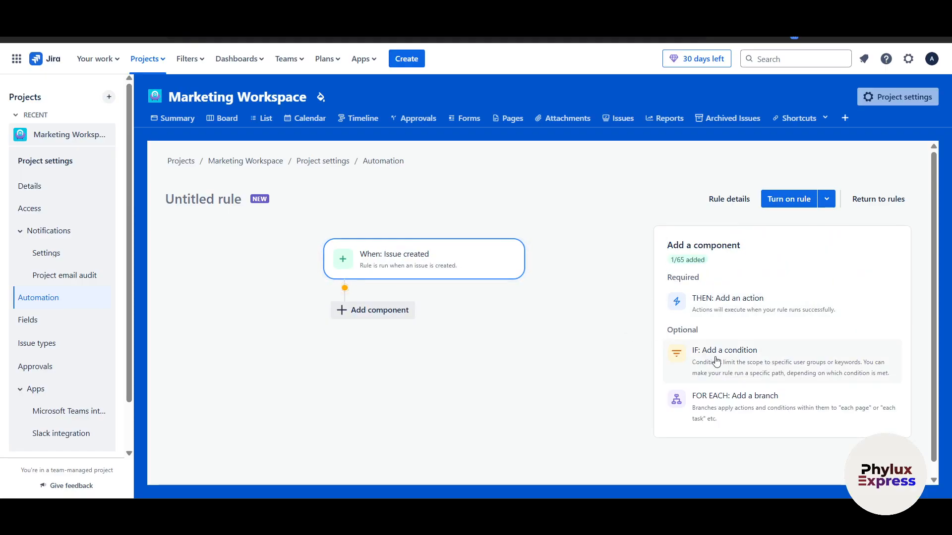
Step: Add a branch over related issues that runs for each Sub-tasks issue
click(756, 420)
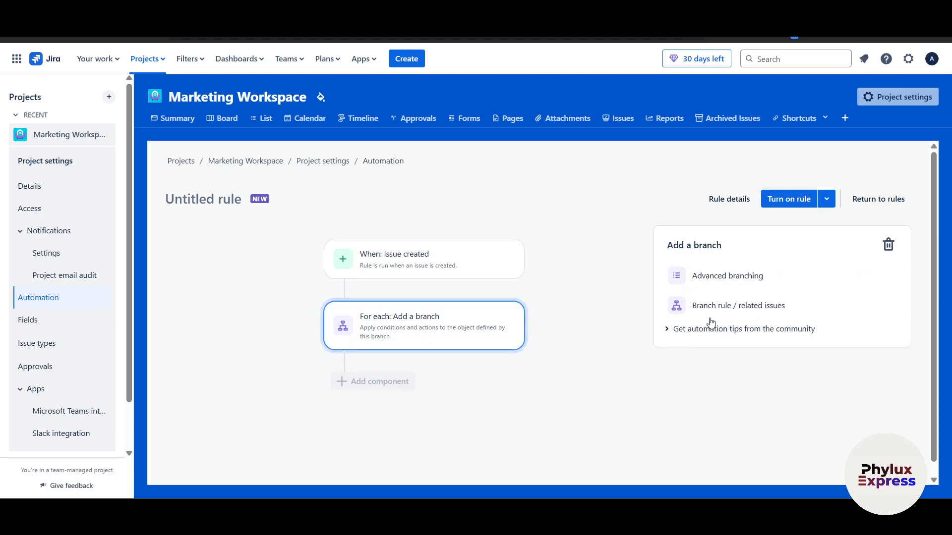
click(729, 311)
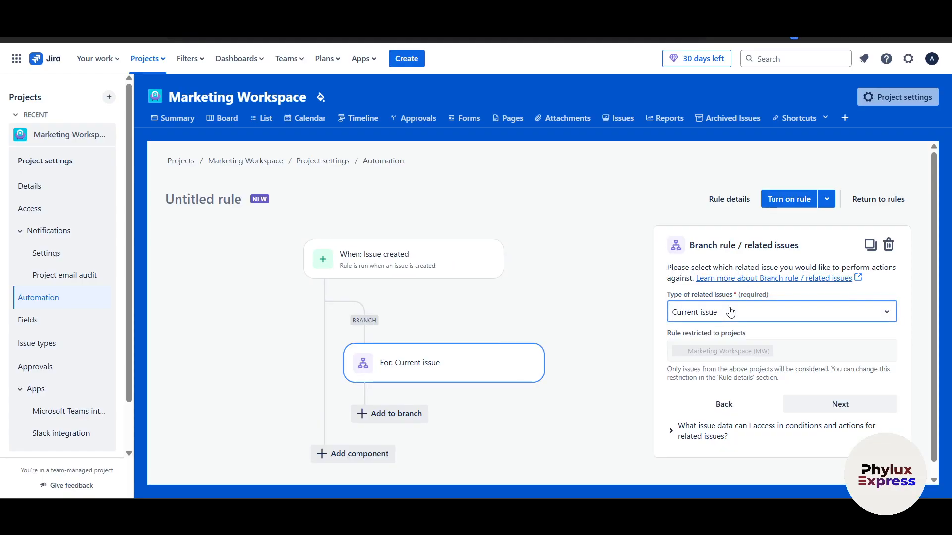
click(733, 316)
click(733, 393)
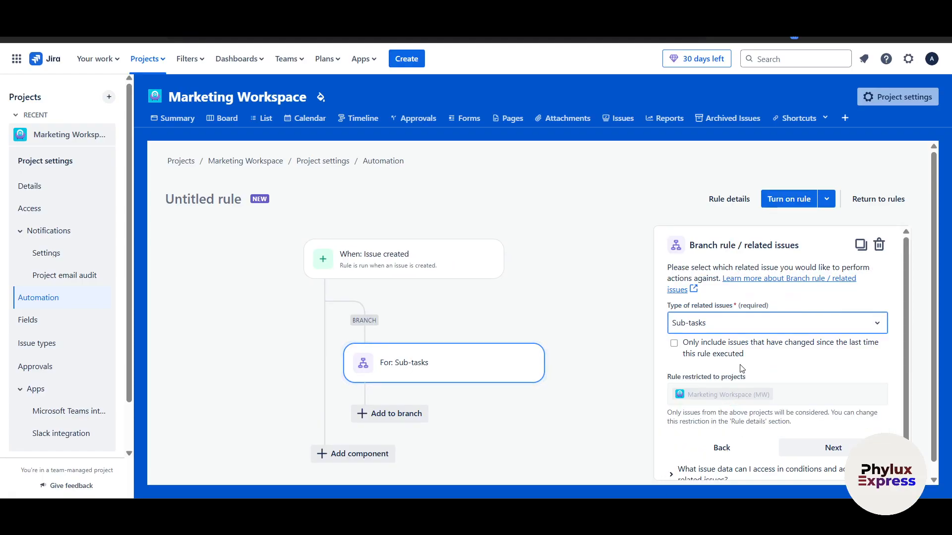
scroll(764, 364, down, 1)
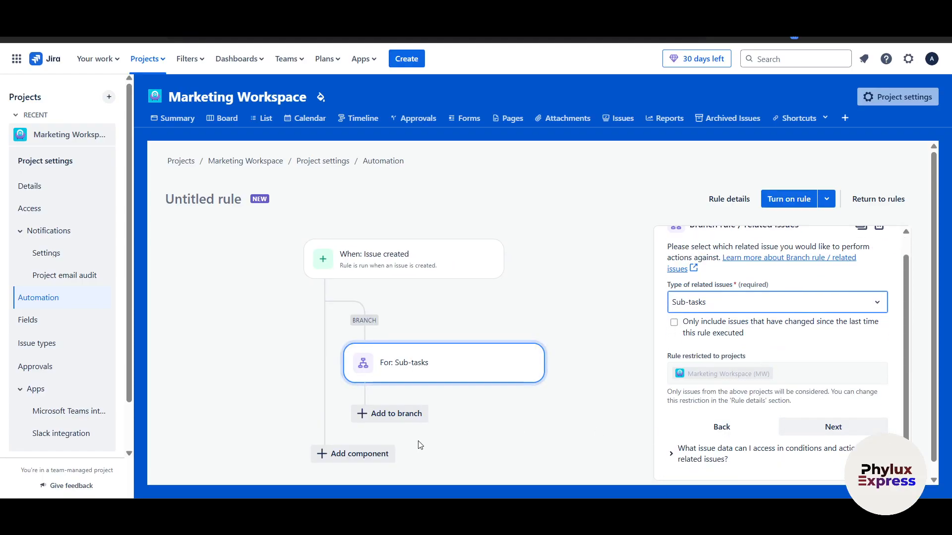
scroll(393, 413, down, 1)
click(835, 417)
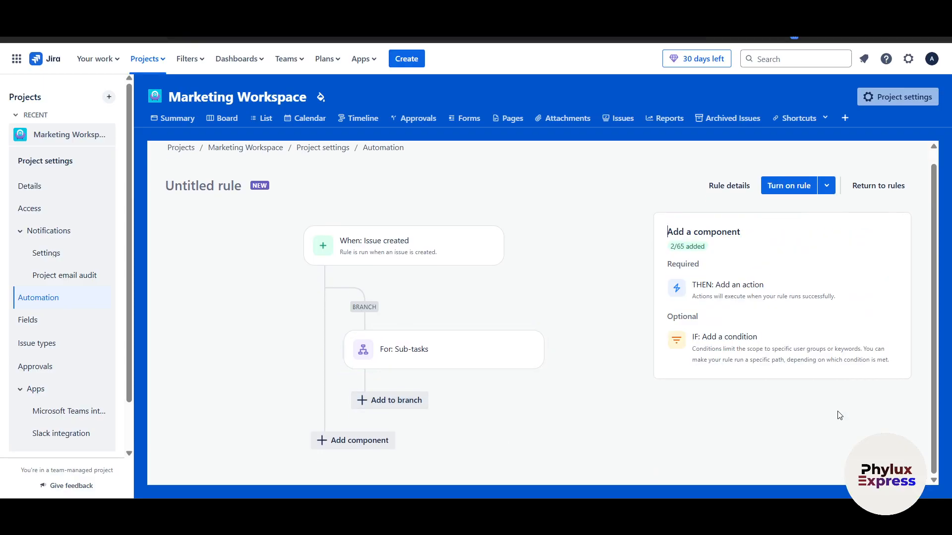
Step: Put a Create Doc in Google Drive action inside the sub-task branch
click(392, 400)
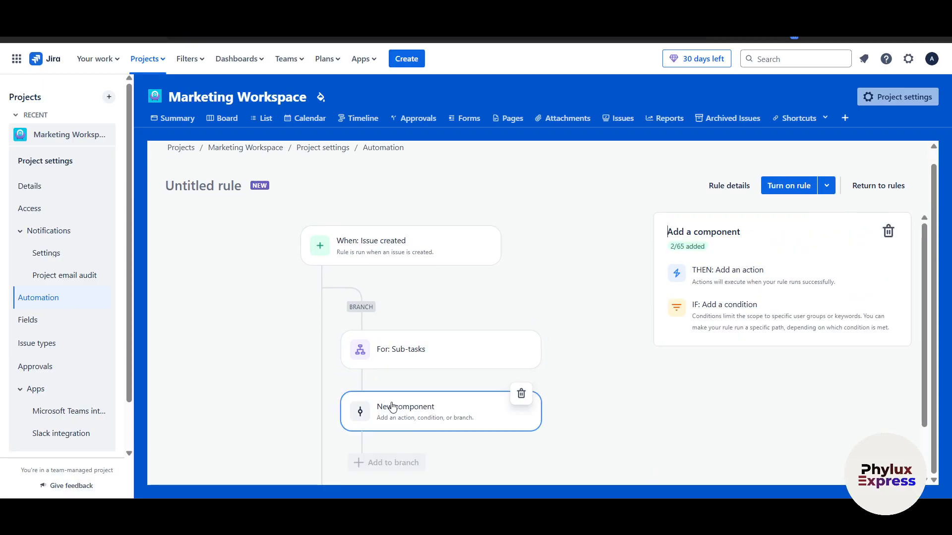
click(741, 273)
scroll(786, 357, down, 3)
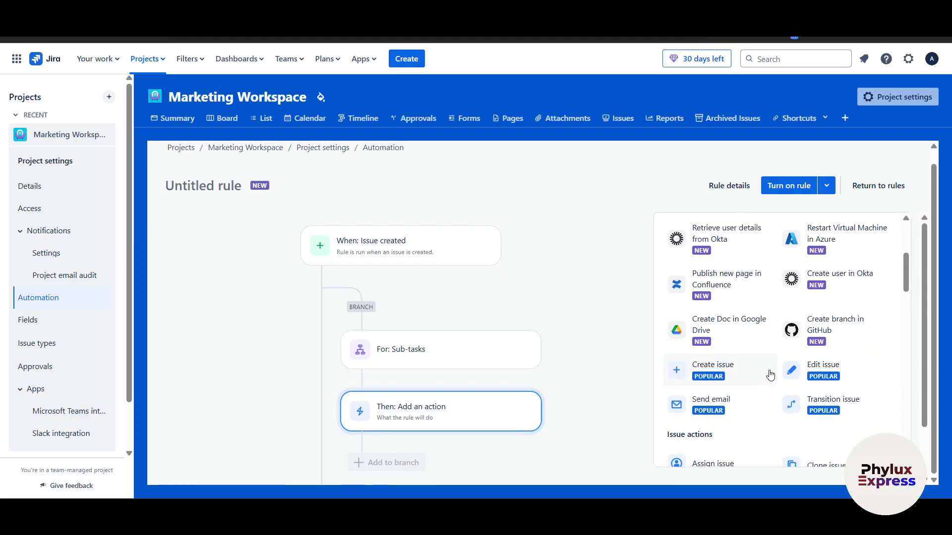
click(741, 341)
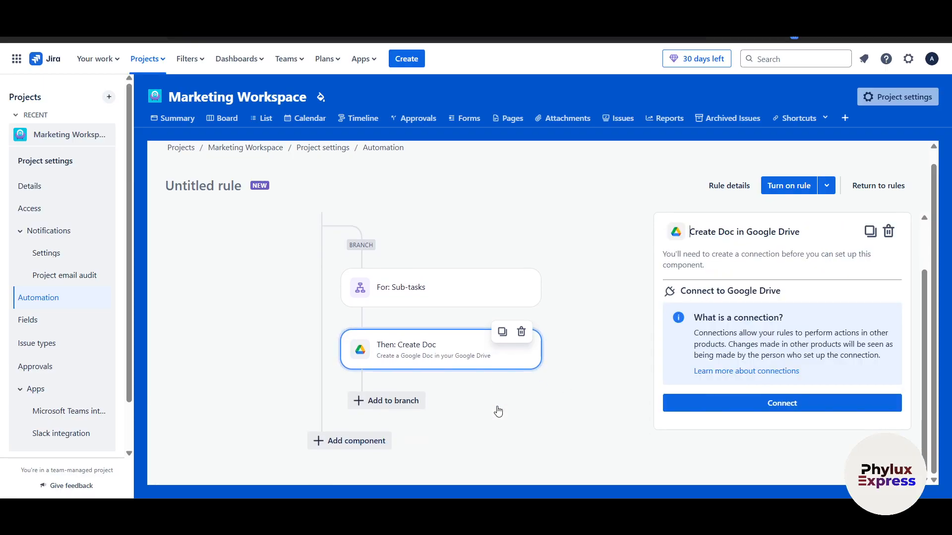
click(347, 442)
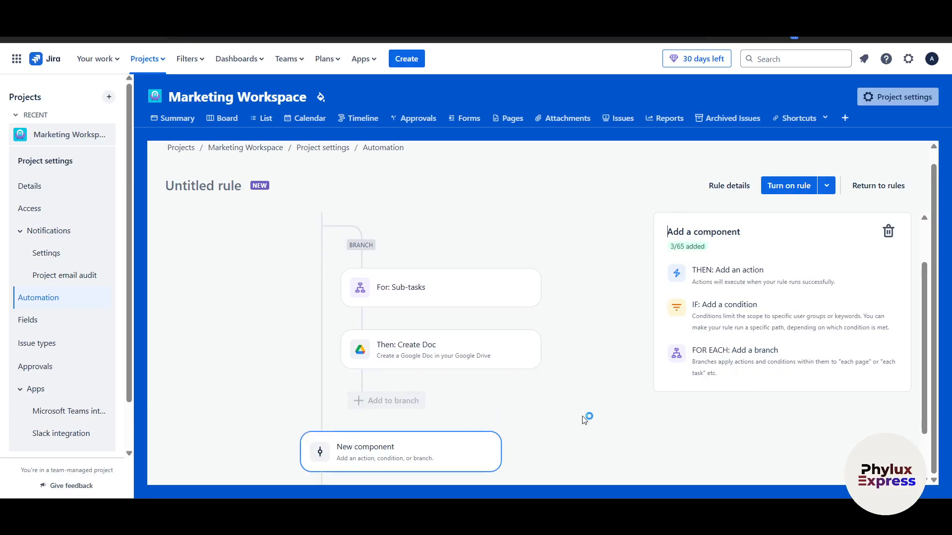
Step: Remove an accidental second branch and add a Send email action at the end of the rule
click(751, 371)
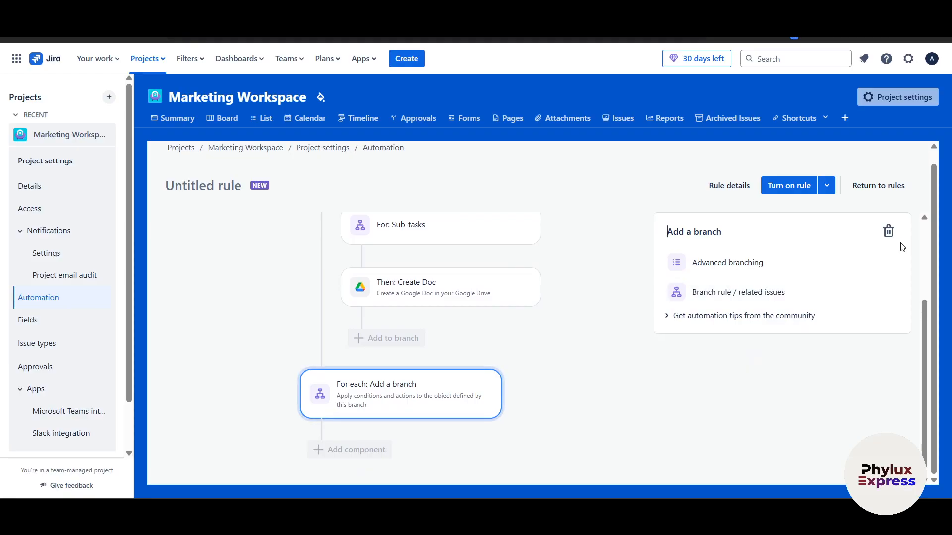
click(888, 233)
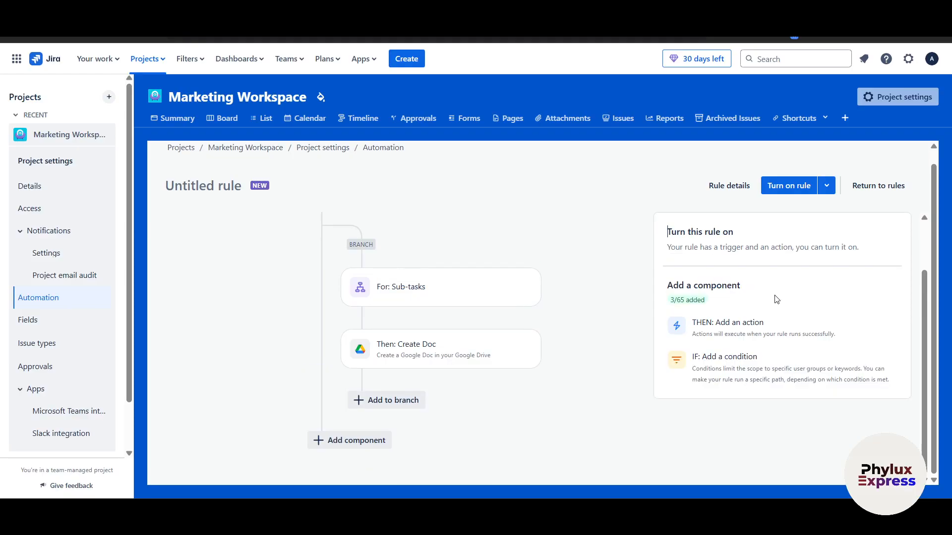
click(739, 333)
scroll(759, 411, down, 5)
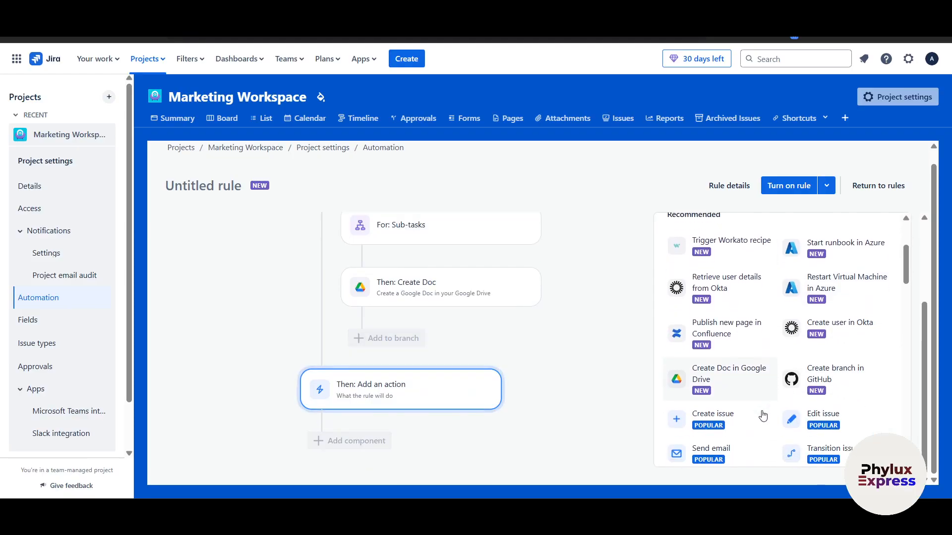
scroll(763, 415, down, 1)
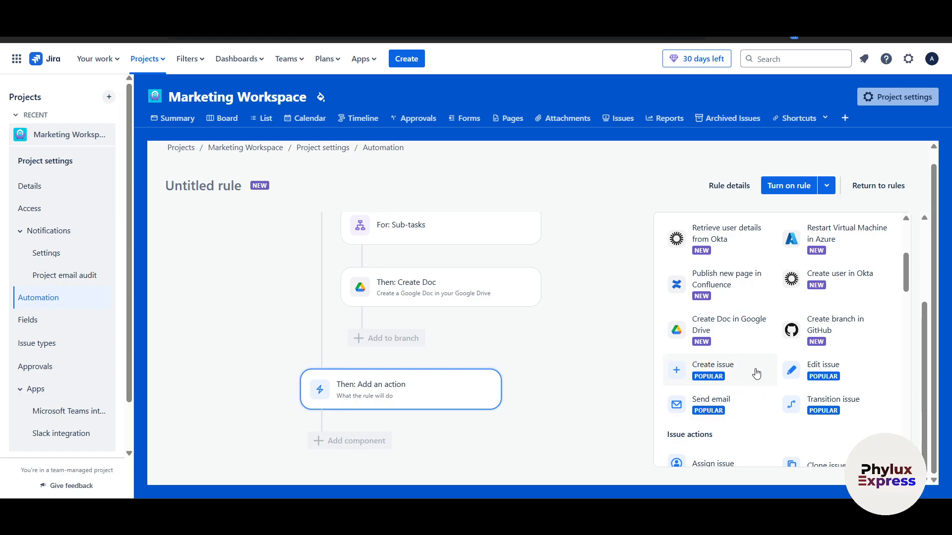
click(748, 405)
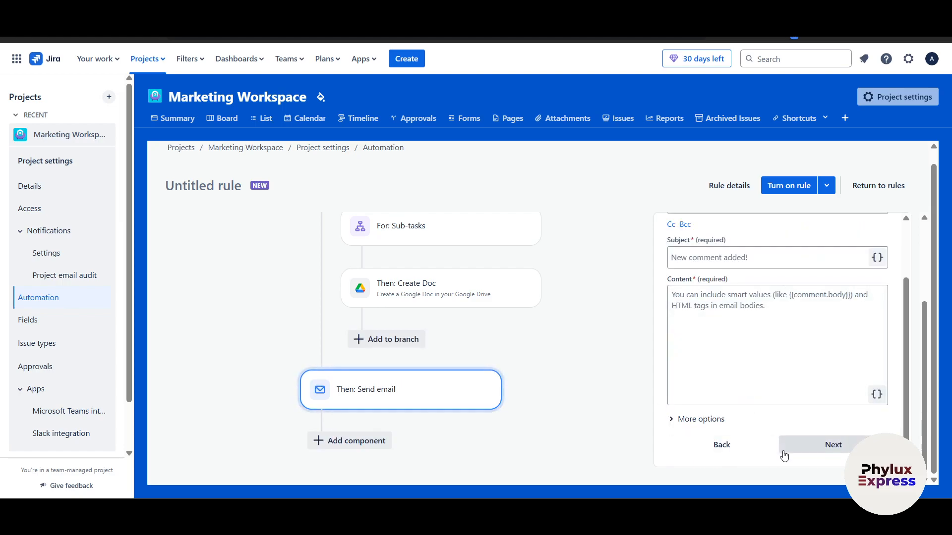
Step: Give the email subject 'Check this', content 'awdawdaw', and send it to the Assignee
click(811, 259)
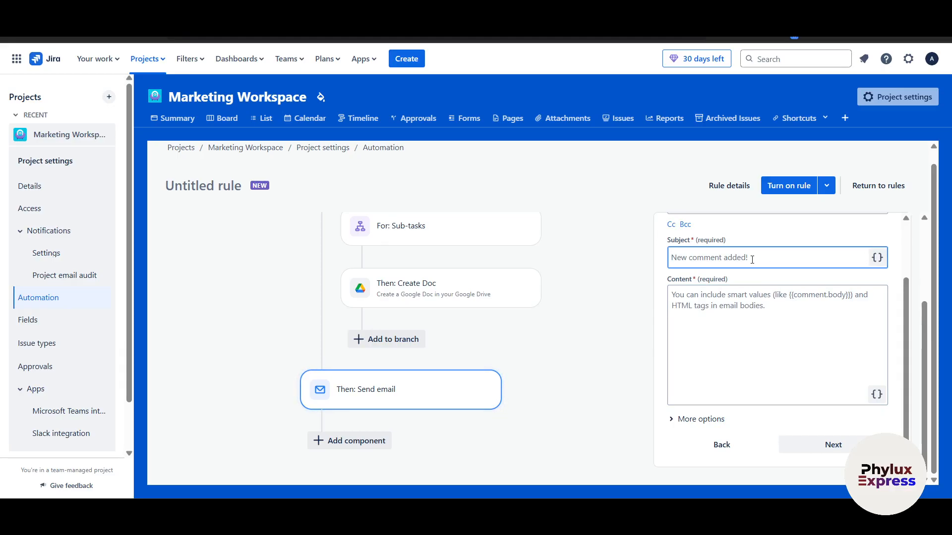
text(Check this)
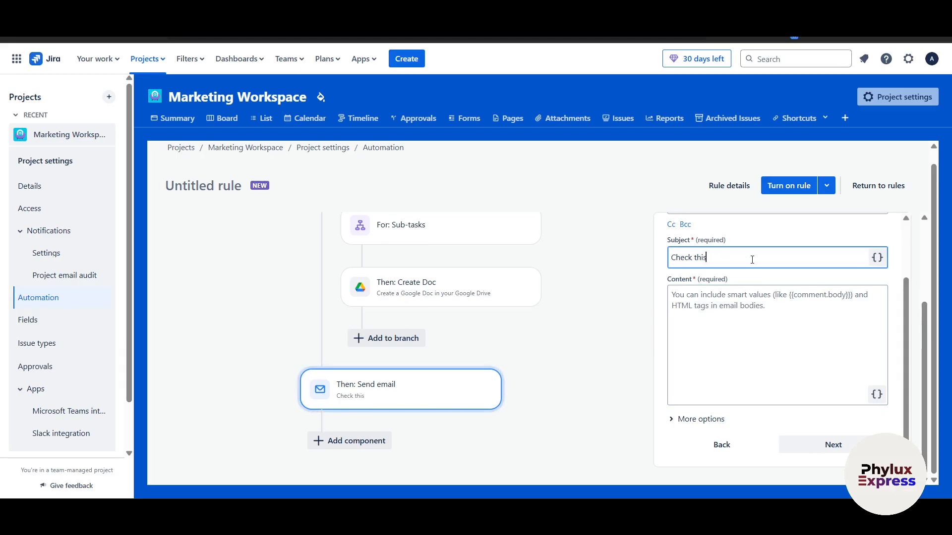
click(731, 307)
click(827, 445)
text(awdawdaw)
click(833, 444)
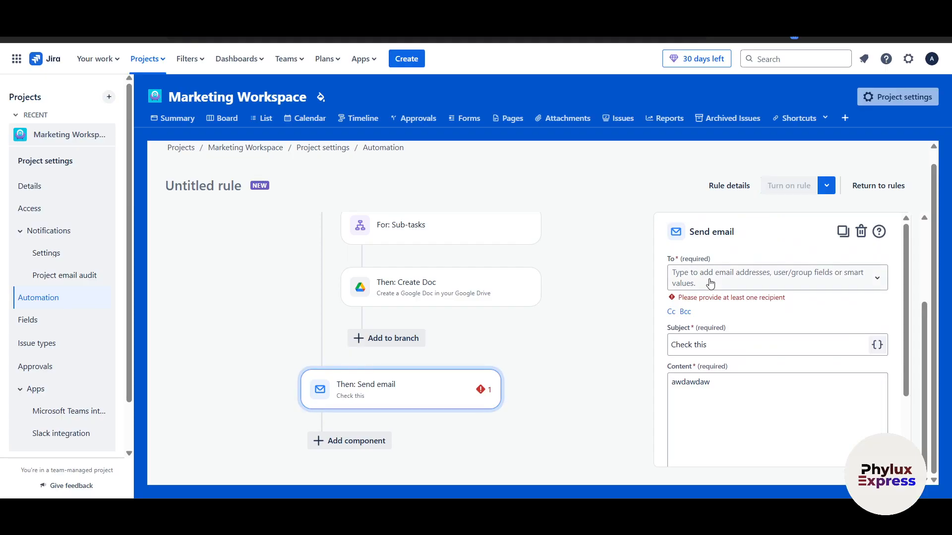
click(709, 284)
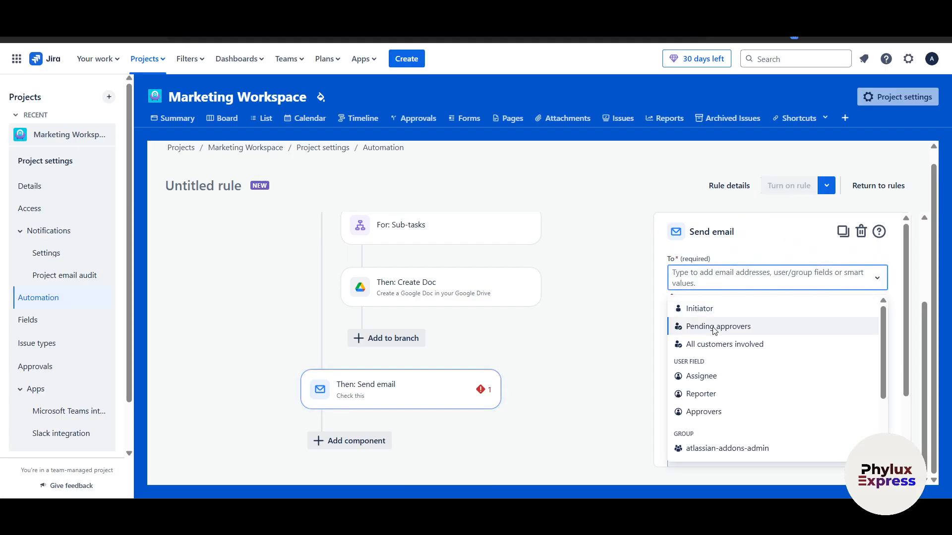
click(726, 376)
scroll(727, 374, down, 2)
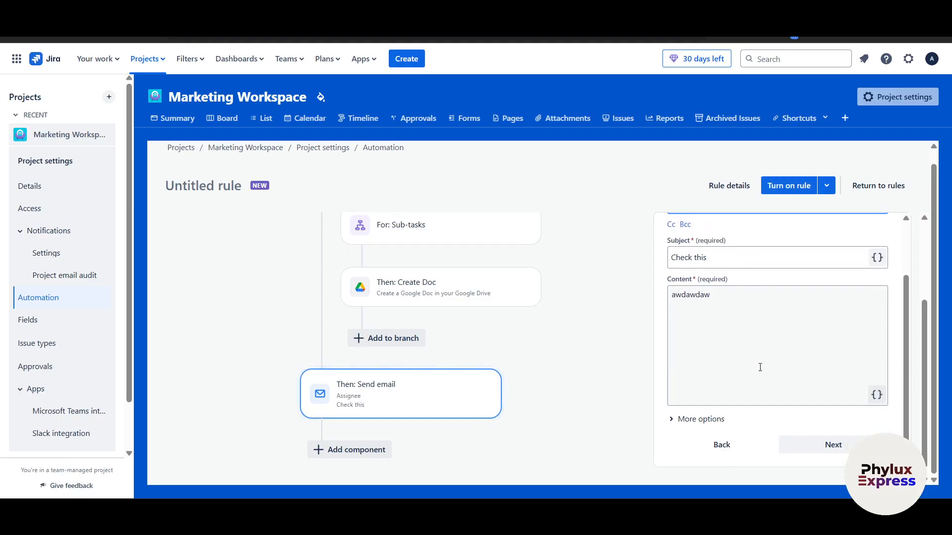
click(845, 449)
scroll(506, 423, up, 3)
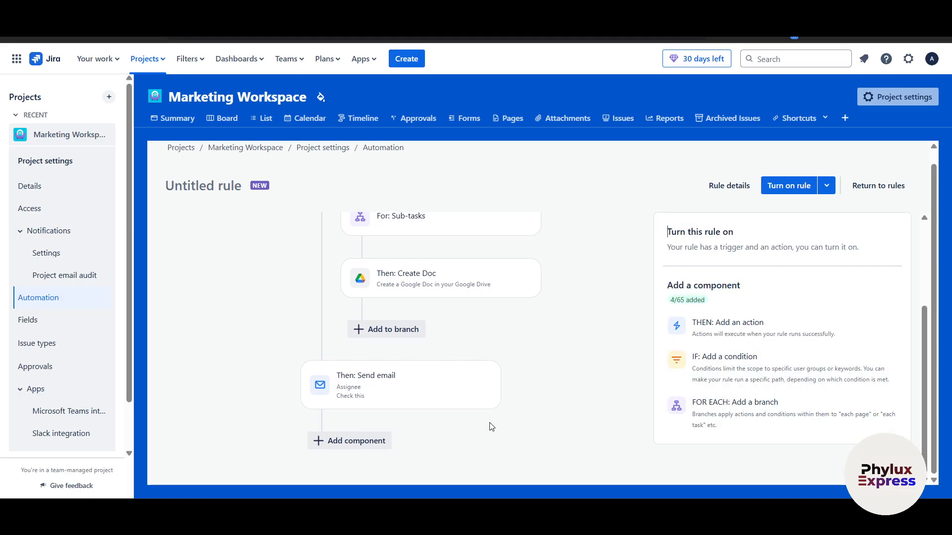
Step: Try to turn the automation rule on
click(797, 190)
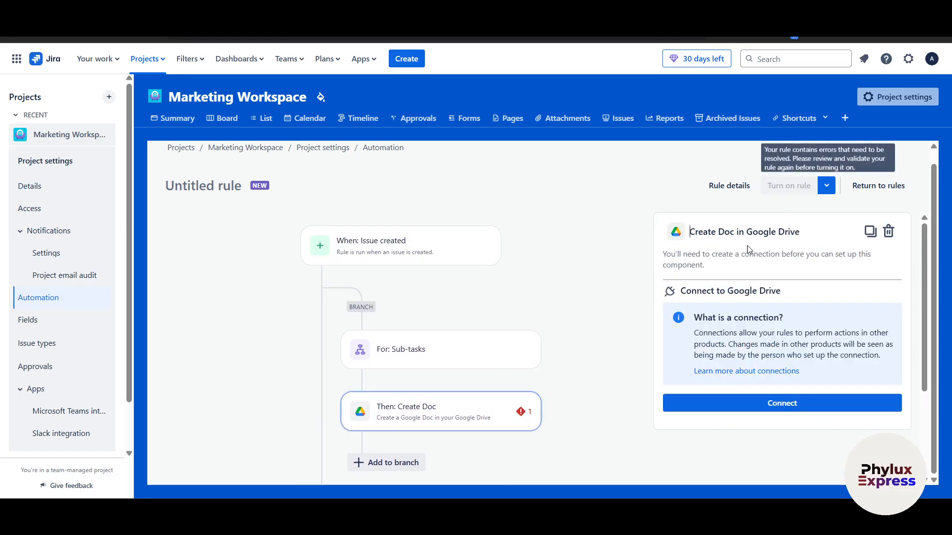
scroll(537, 340, down, 2)
scroll(537, 340, up, 2)
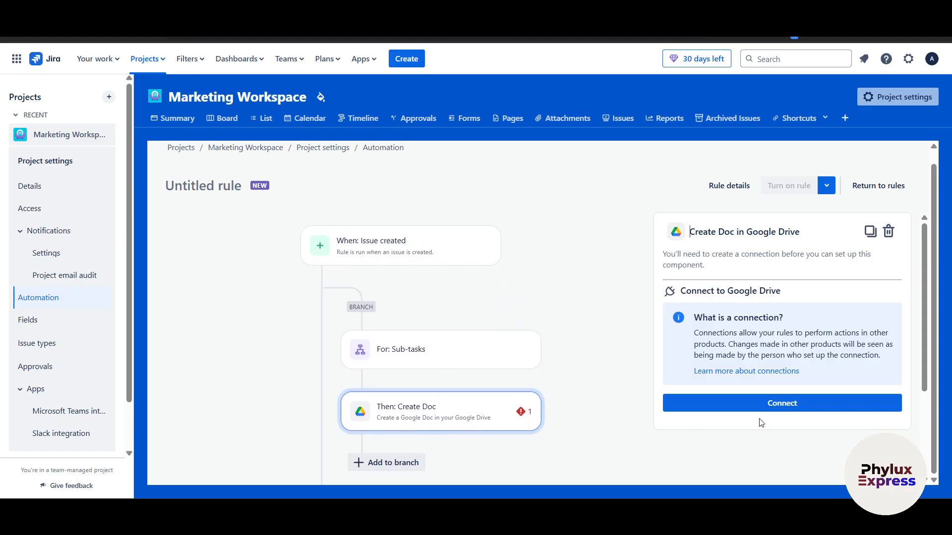
Step: Connect Create Doc to Google Drive with the Google account, granting Atlassian all permissions
click(807, 404)
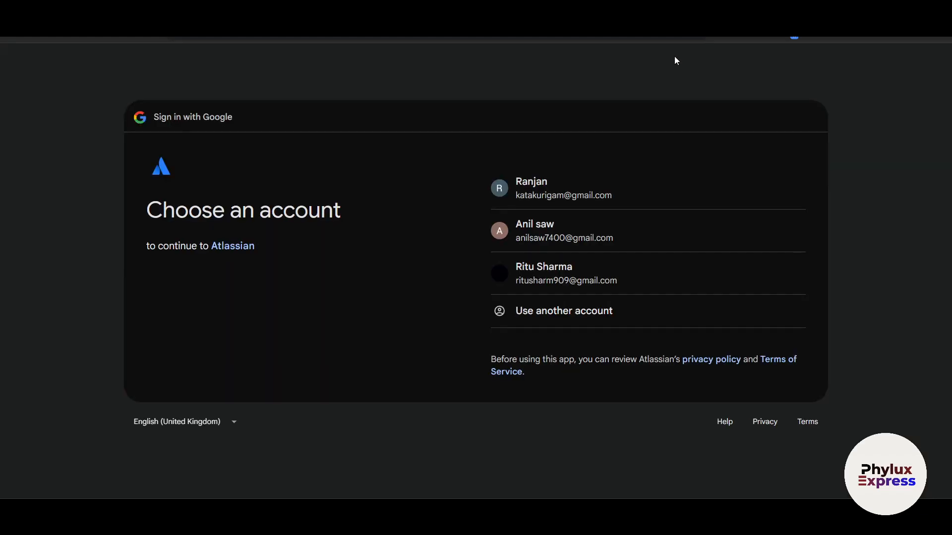
click(574, 226)
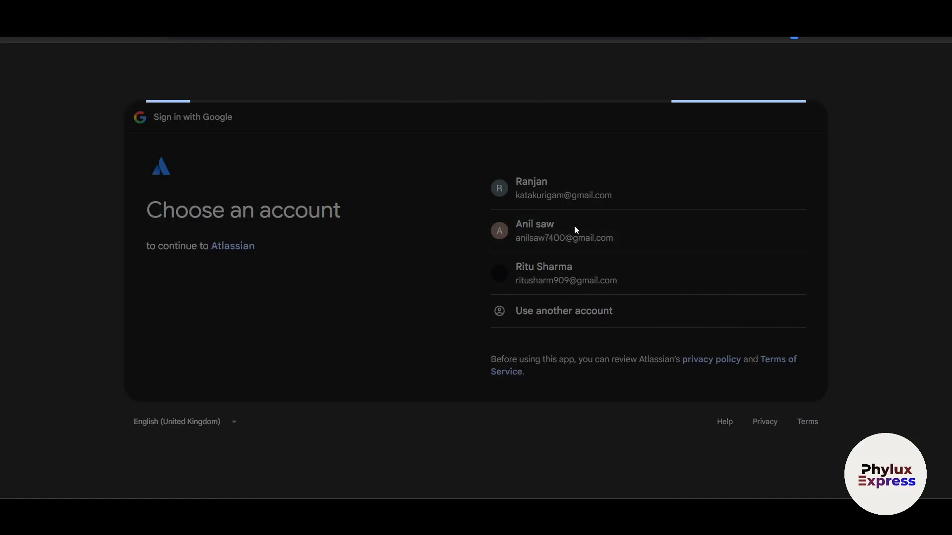
click(717, 337)
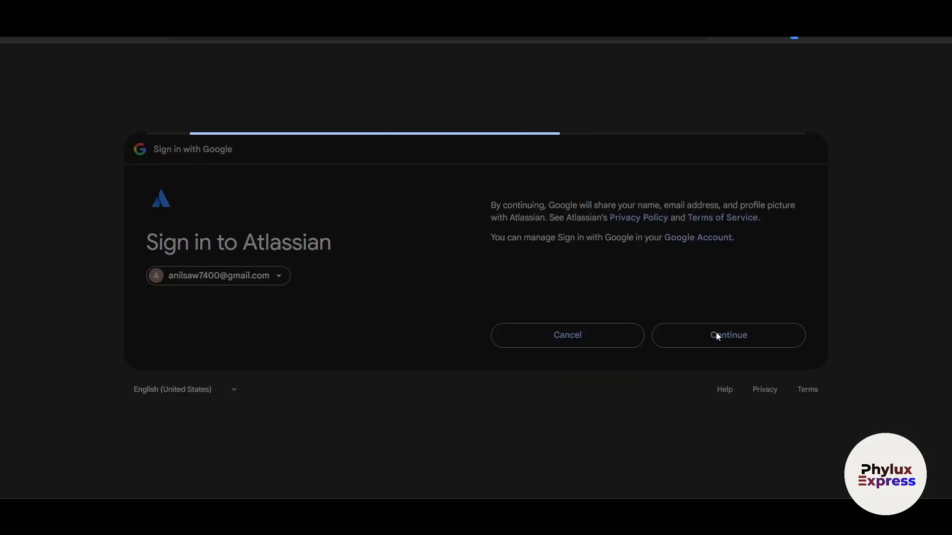
scroll(631, 306, down, 1)
click(515, 126)
scroll(727, 379, down, 6)
click(723, 403)
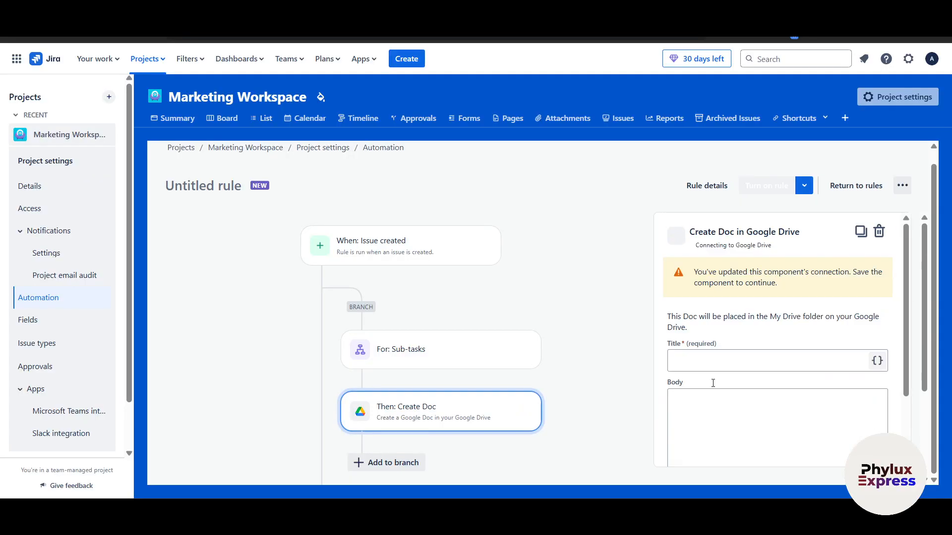
Step: Scroll through the rule and try switching it on again
scroll(351, 294, down, 1)
scroll(391, 317, up, 1)
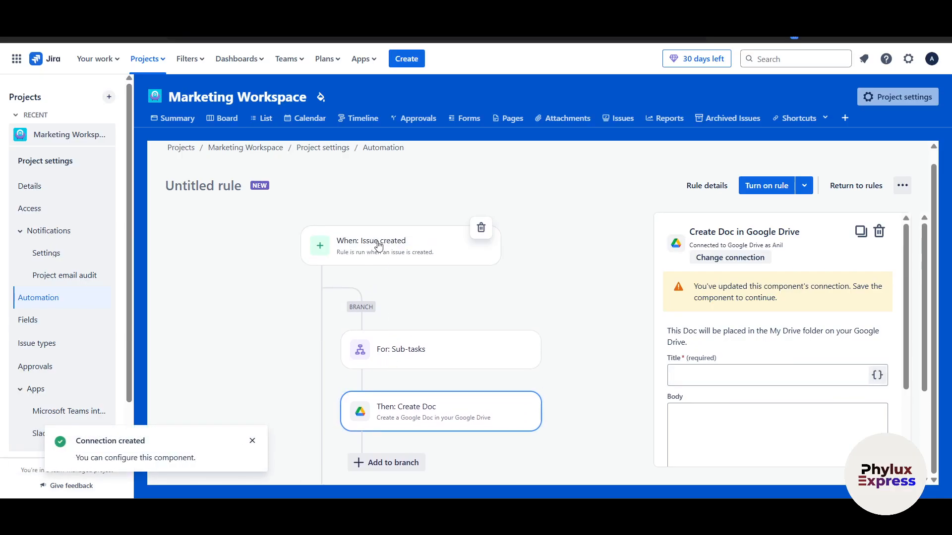
scroll(456, 297, down, 1)
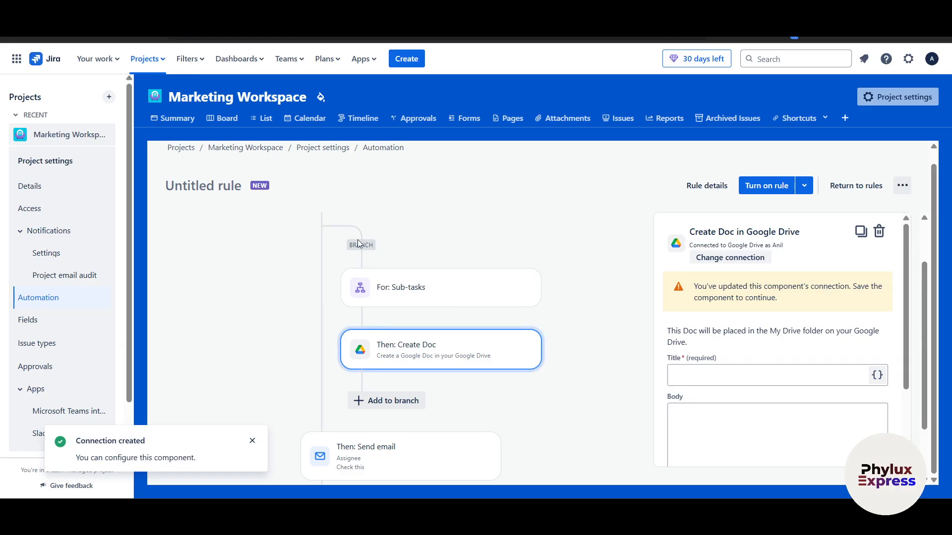
scroll(470, 350, down, 1)
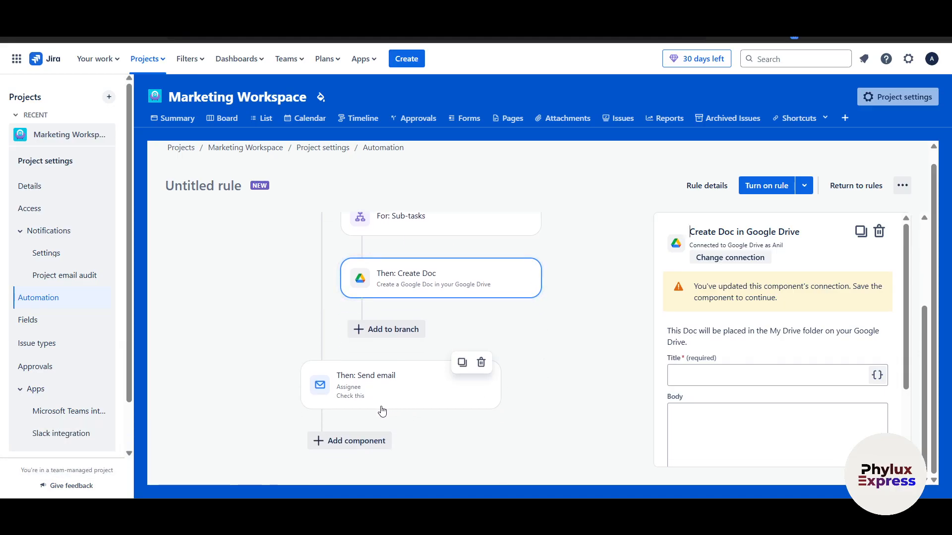
click(763, 185)
scroll(673, 347, down, 3)
Step: Title the Google Doc 'check this doc' and confirm the Create Doc action
click(723, 267)
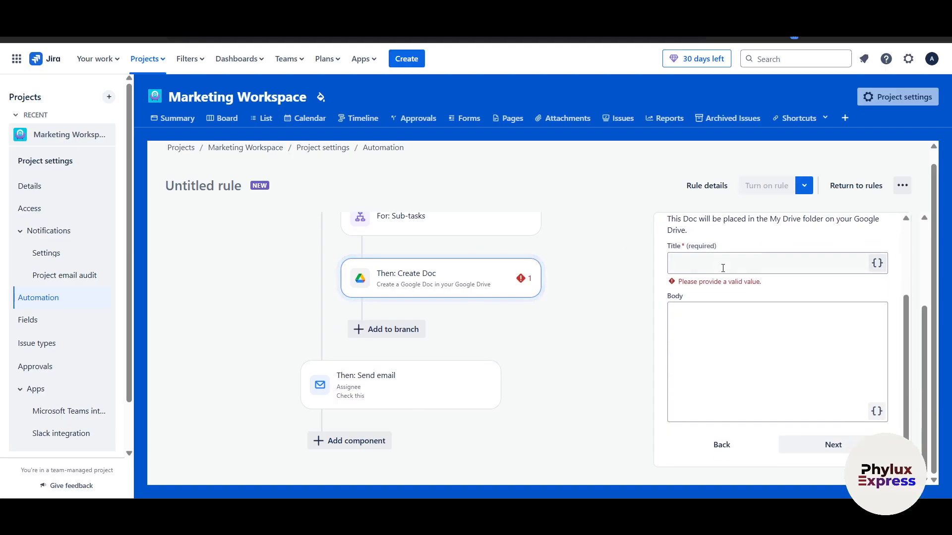
scroll(723, 276, up, 3)
text(che)
scroll(725, 349, down, 1)
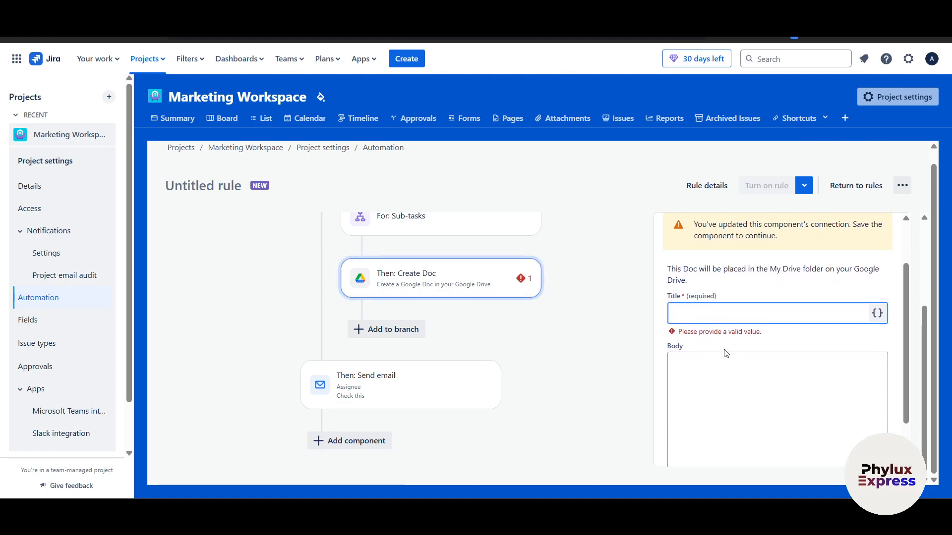
text(ck this doc)
click(724, 349)
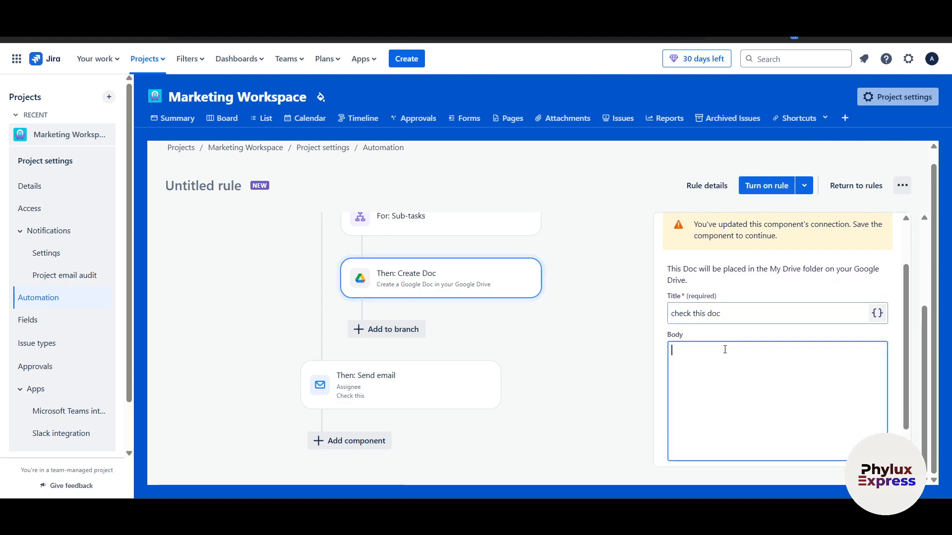
click(835, 450)
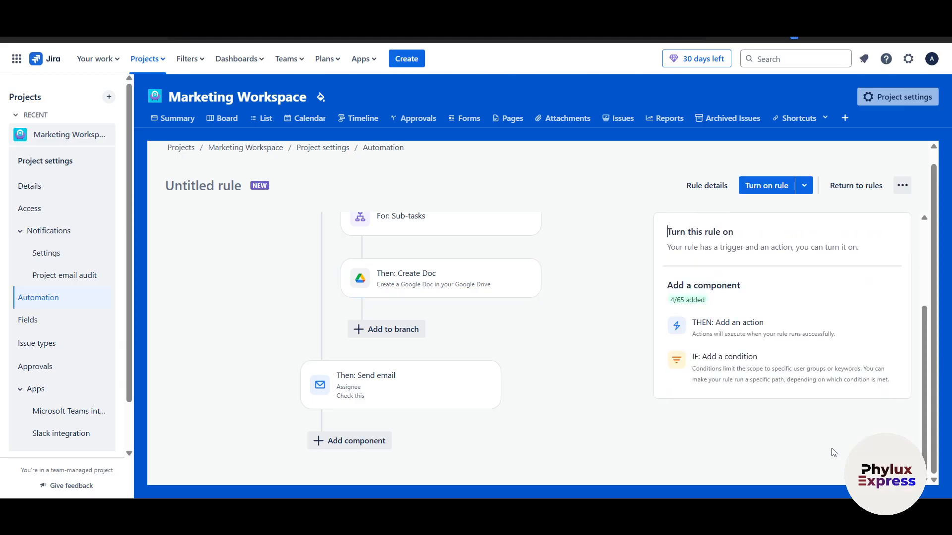
click(777, 190)
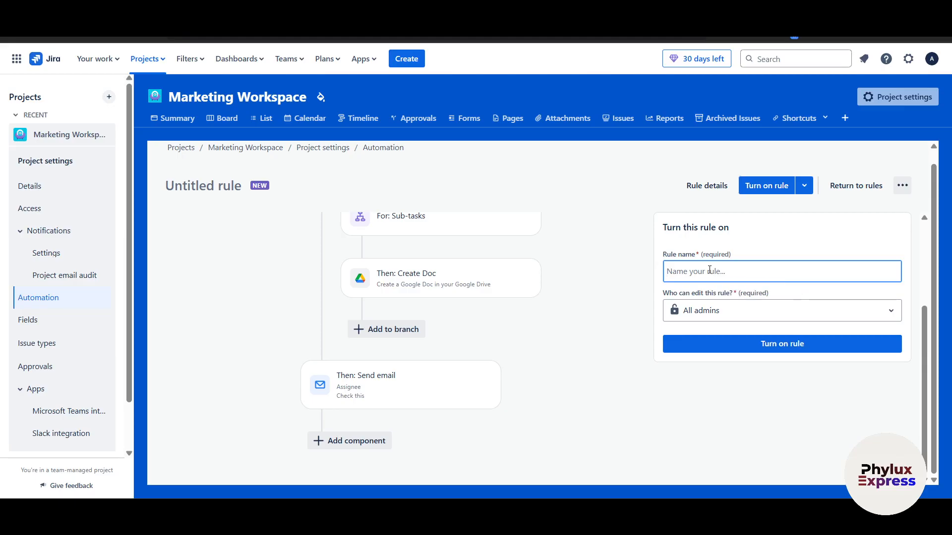
Step: Name the rule 'Test Marketing issue card', keep All admins as editors, and enable it
text(Test Marketing)
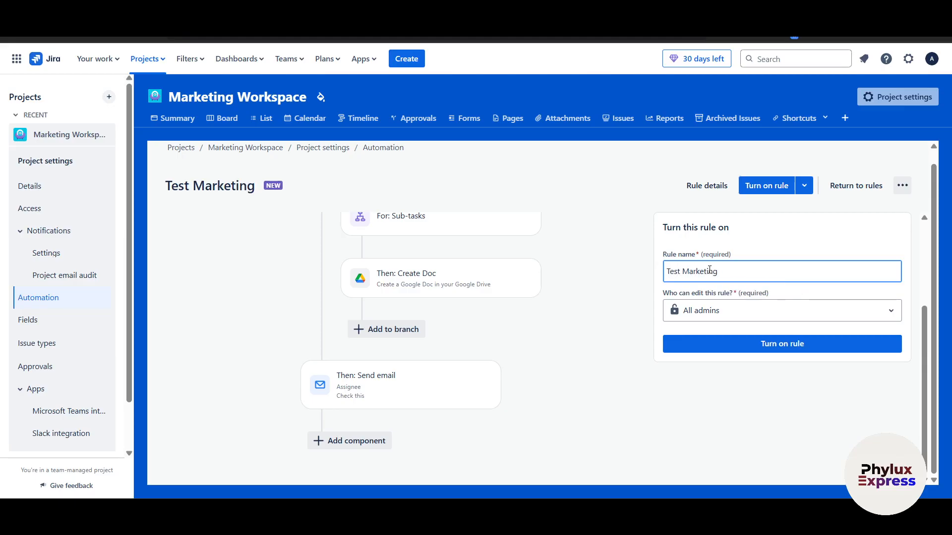
text( issue caard)
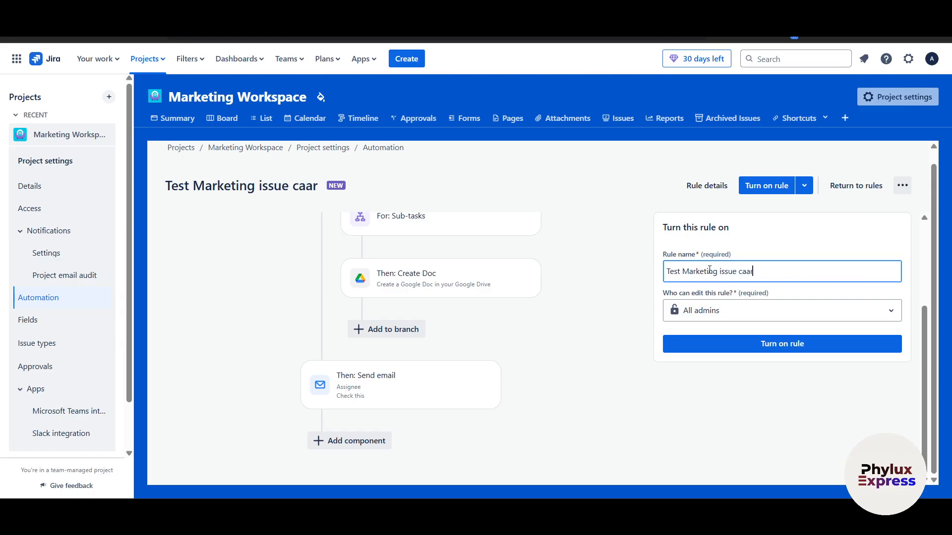
key(BackSpace)
key(BackSpace)
key(BackSpace)
text(rd)
click(721, 309)
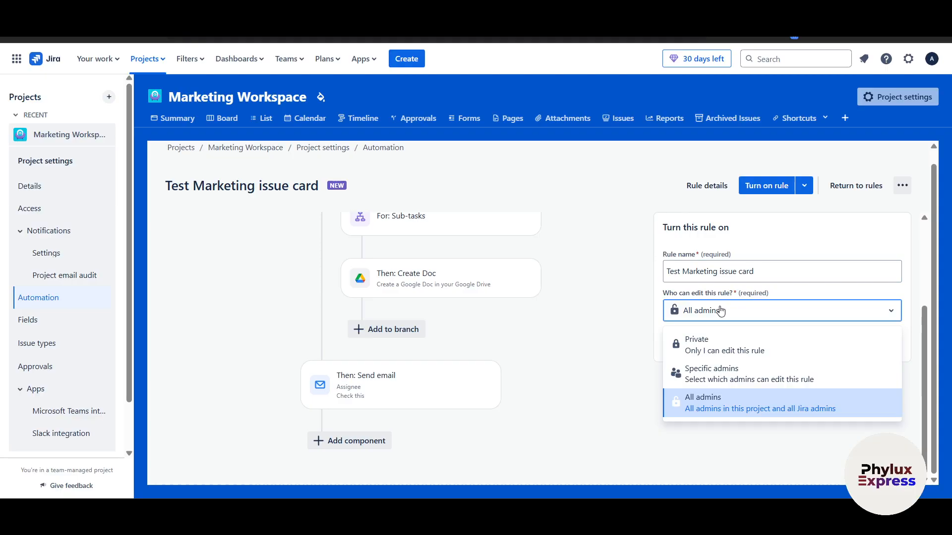
click(722, 311)
click(719, 344)
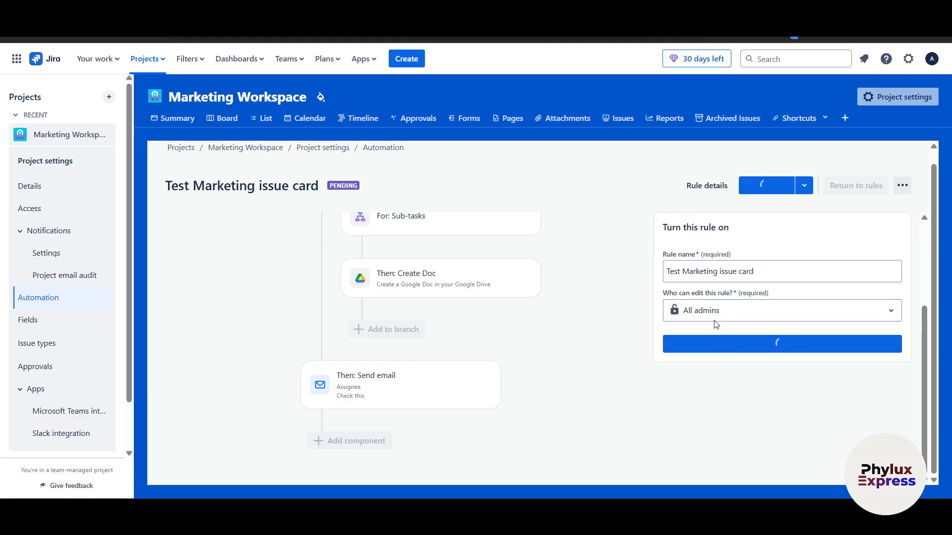
scroll(564, 341, up, 3)
scroll(415, 280, down, 3)
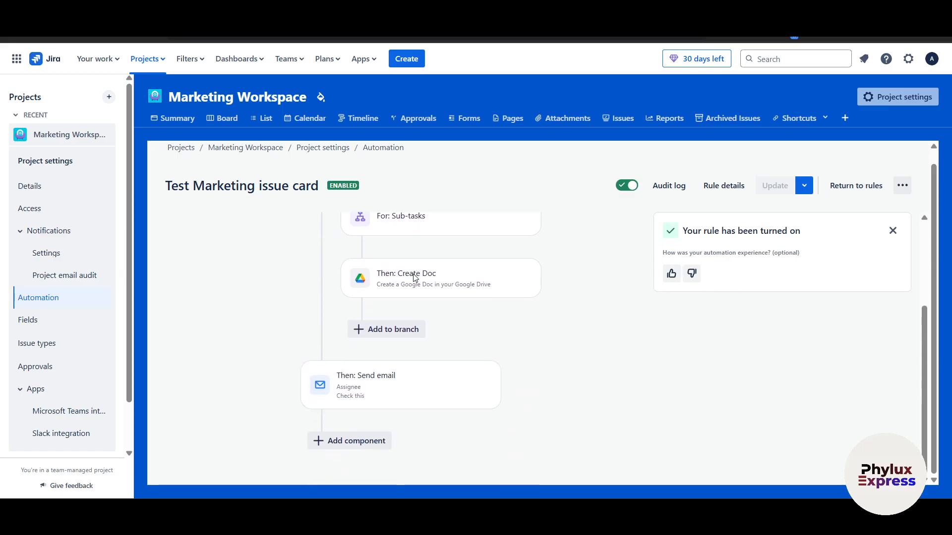
scroll(262, 333, up, 3)
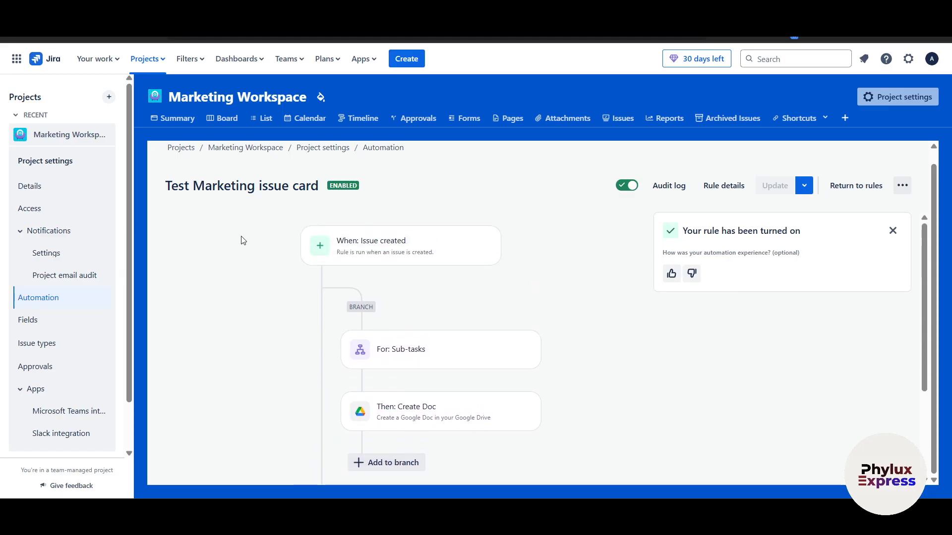
Step: Switch between board and list views, ending on the Marketing Workspace List view
click(223, 120)
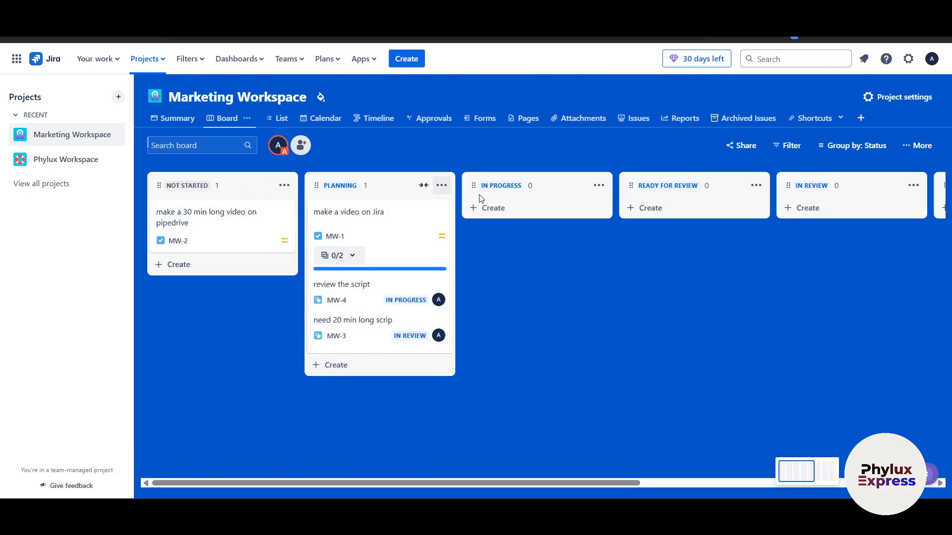
drag(240, 226, 236, 221)
drag(572, 480, 516, 463)
click(278, 119)
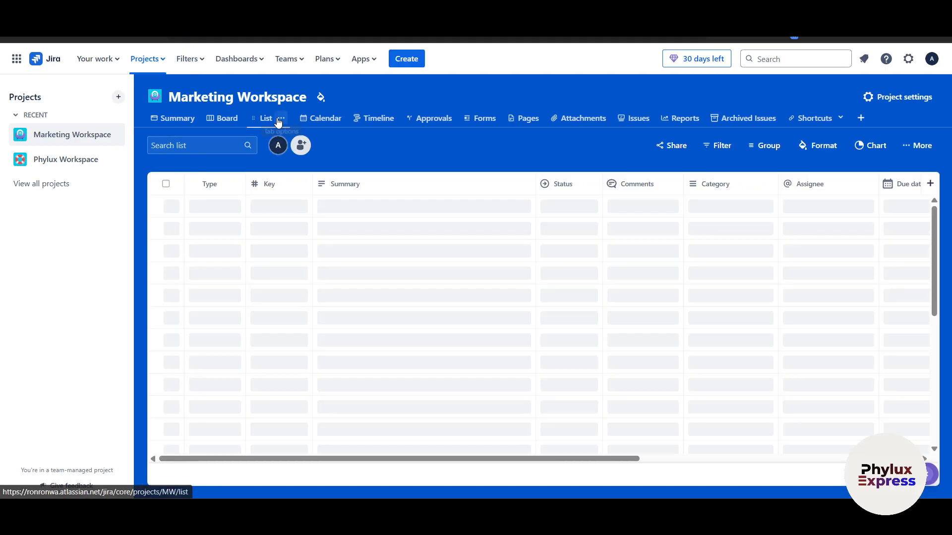
click(227, 119)
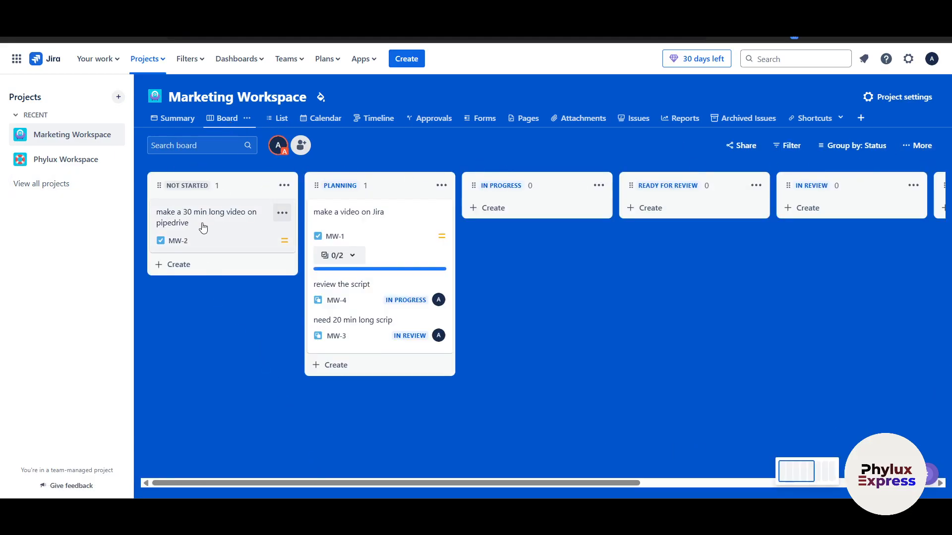
drag(379, 486, 494, 482)
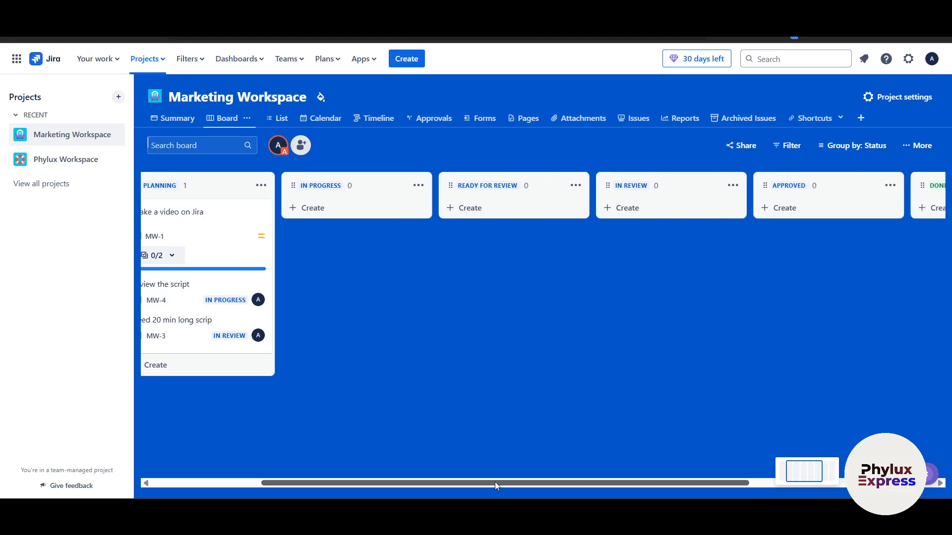
click(278, 120)
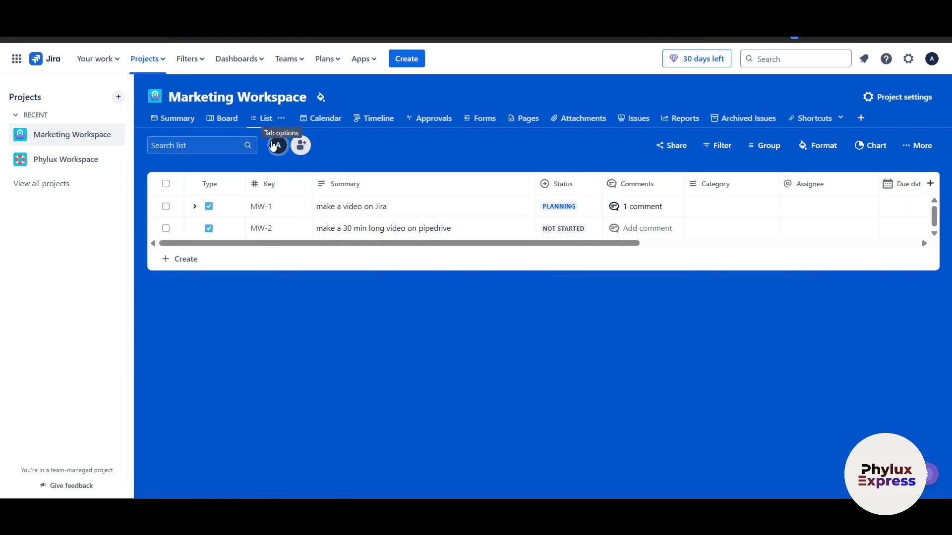
drag(584, 243, 448, 272)
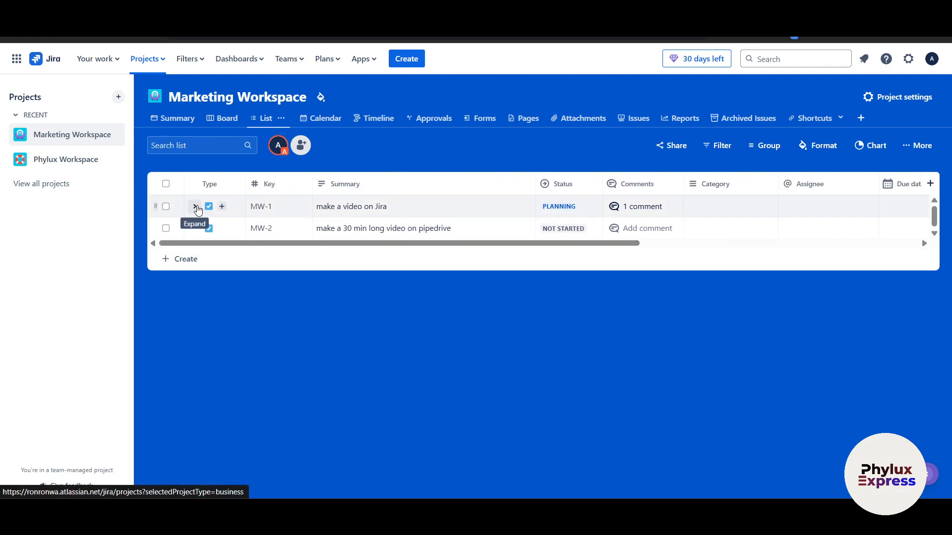
Step: Expand MW-1's subtasks and change MW-3's status from In Review to Approved
click(198, 207)
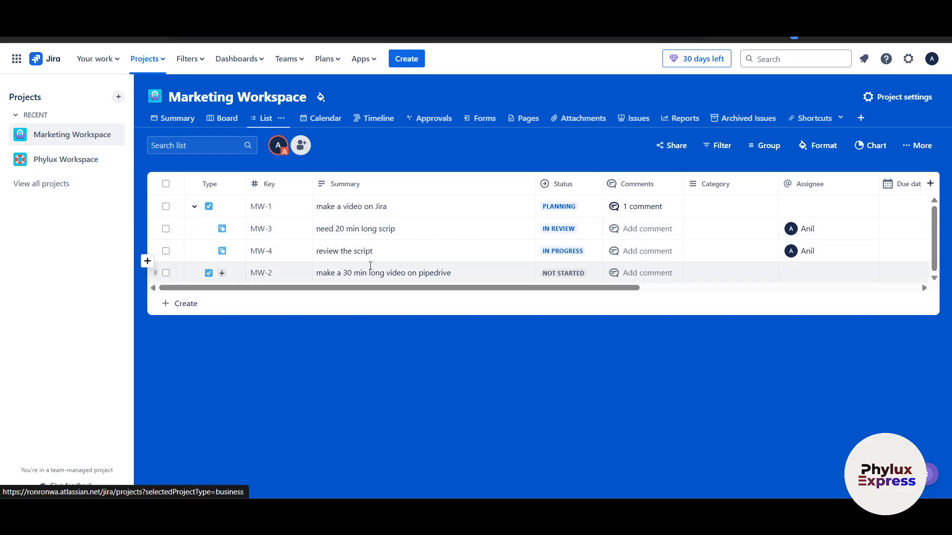
click(584, 234)
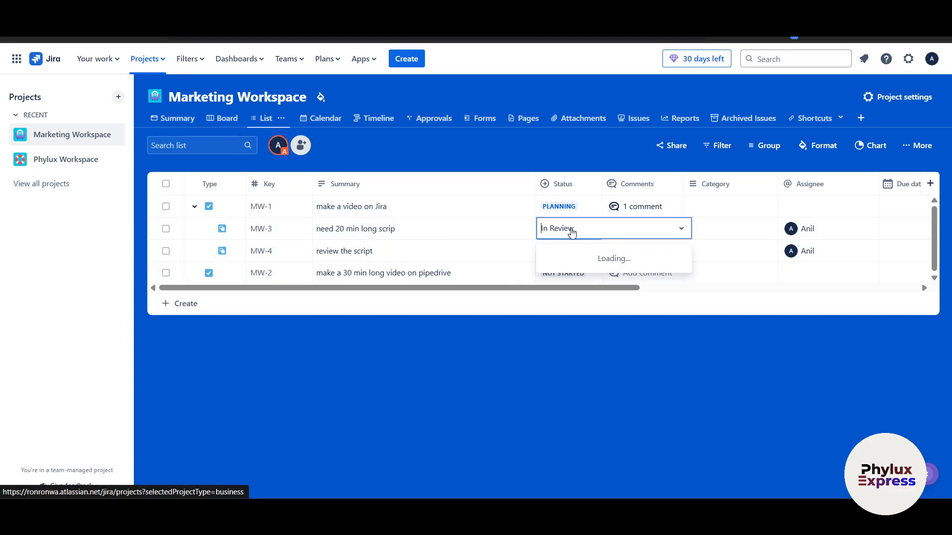
click(589, 291)
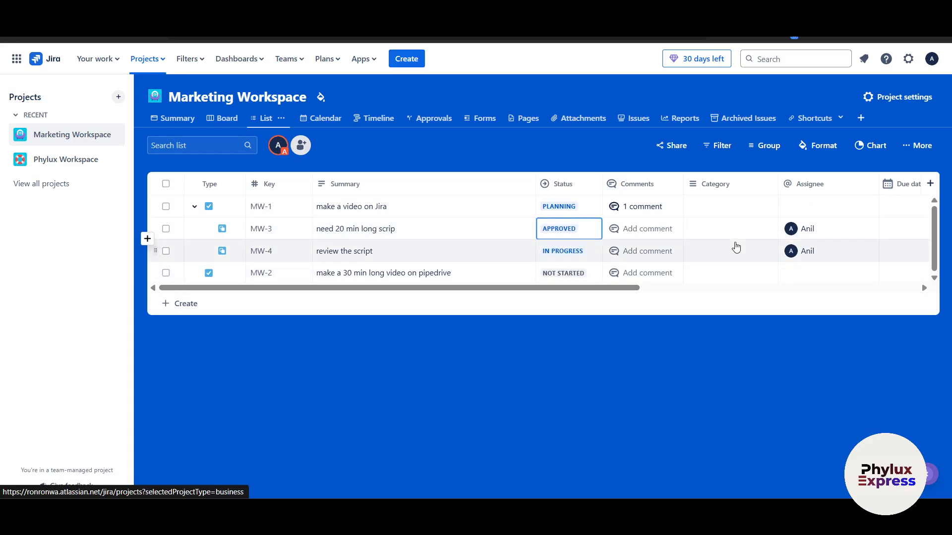
click(649, 229)
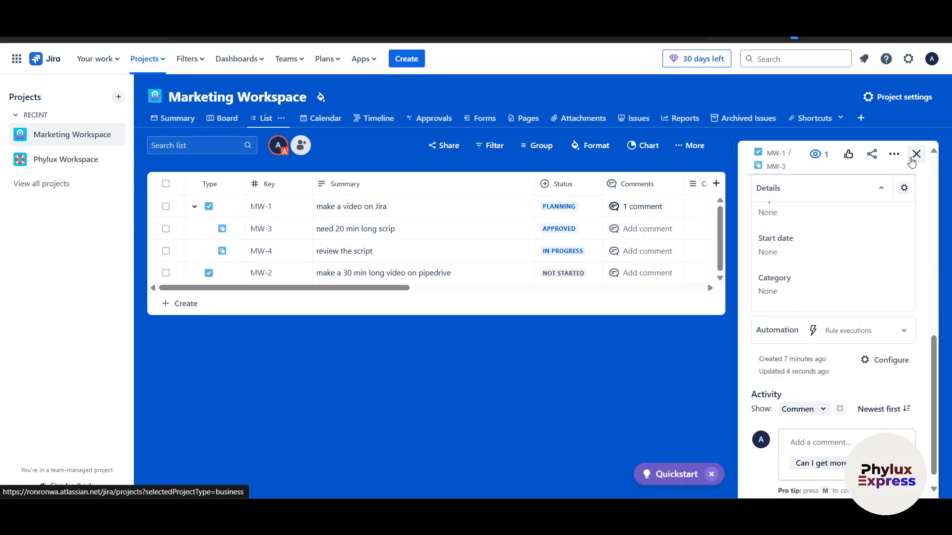
click(917, 154)
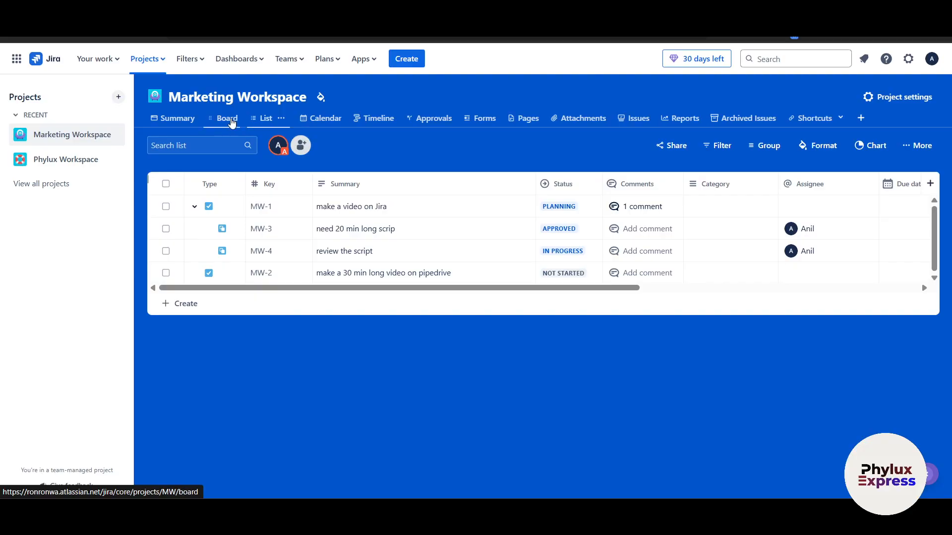
click(229, 119)
Step: Browse the Calendar view and the project's issue type settings
click(277, 124)
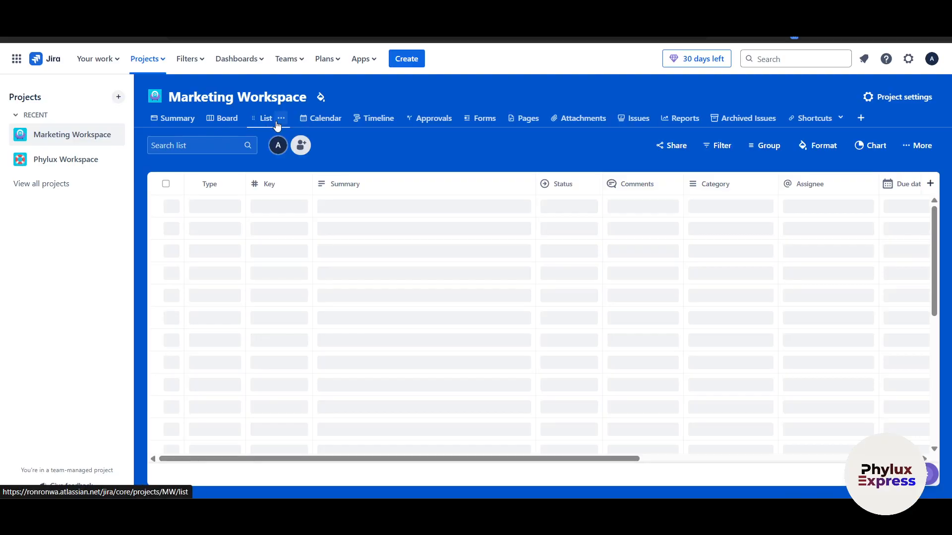
click(311, 120)
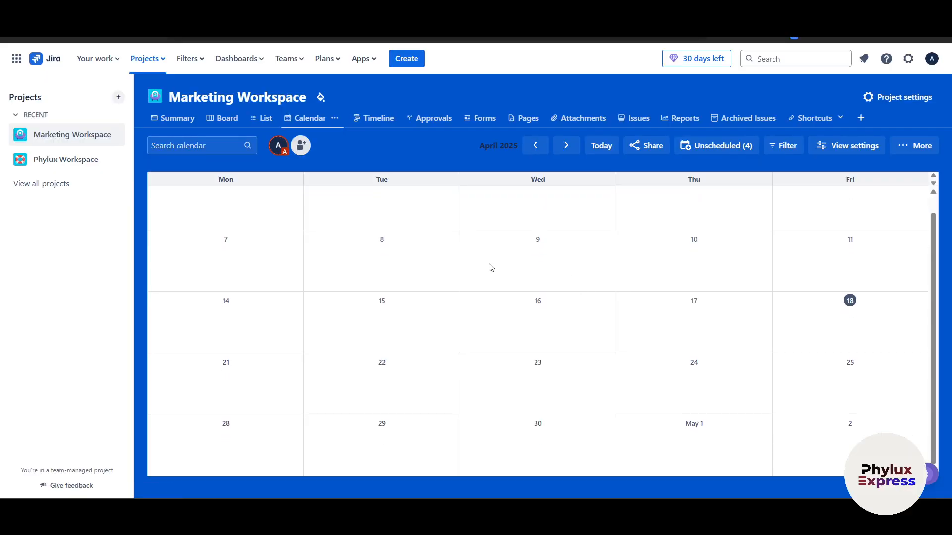
scroll(858, 336, up, 1)
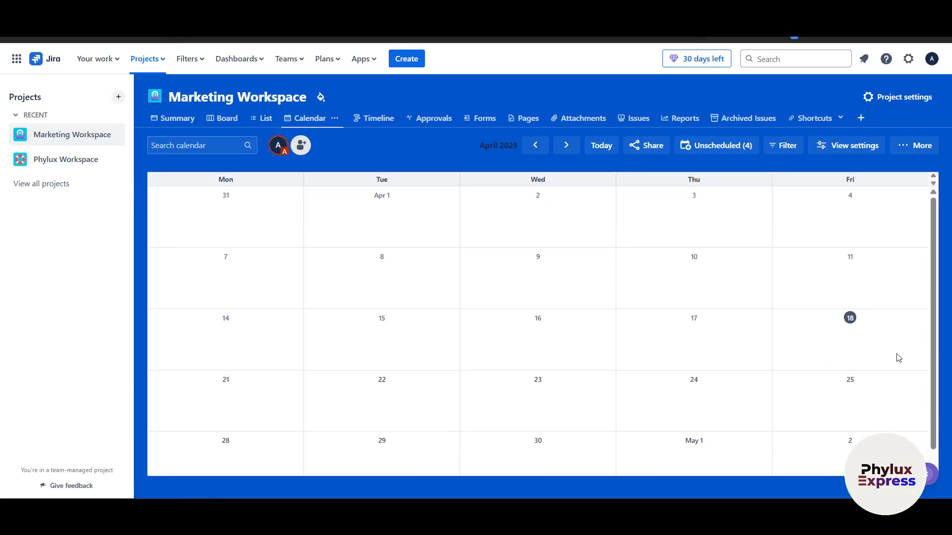
click(861, 333)
click(808, 307)
click(815, 352)
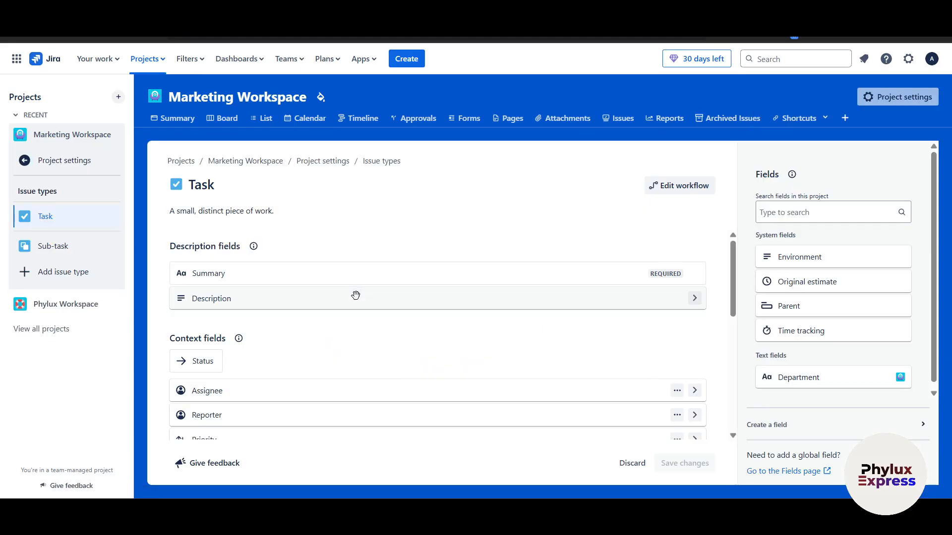
Step: Show the Timeline with MW-1 expanded to subtasks MW-3 and MW-4
click(372, 123)
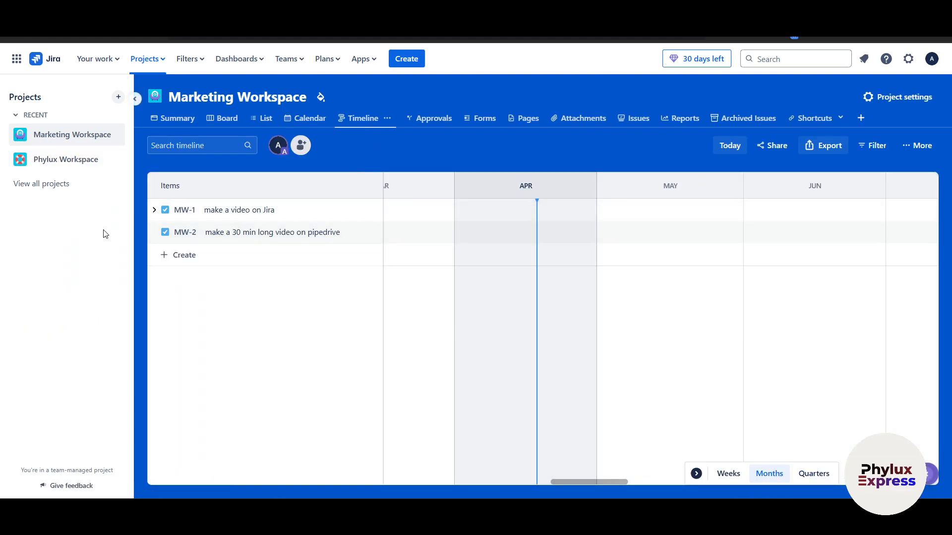
click(154, 210)
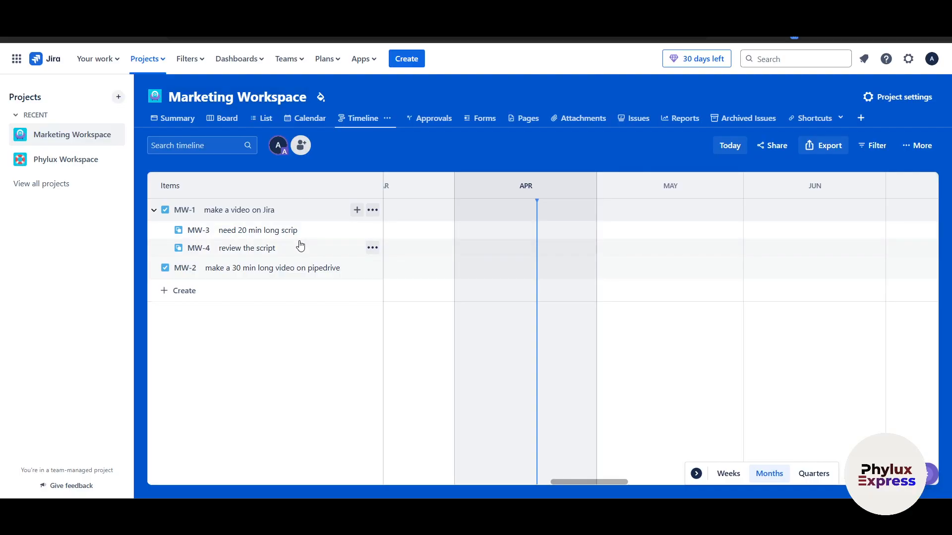
click(373, 210)
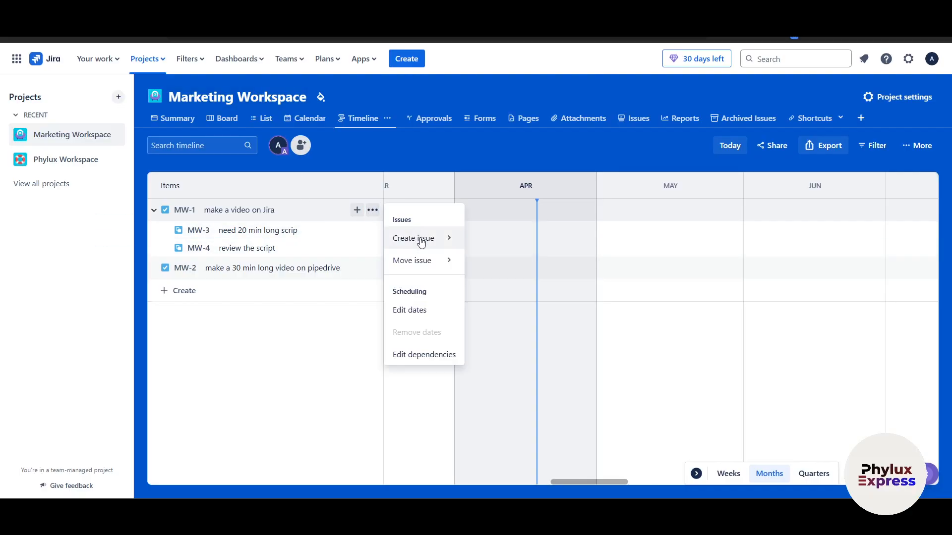
click(664, 325)
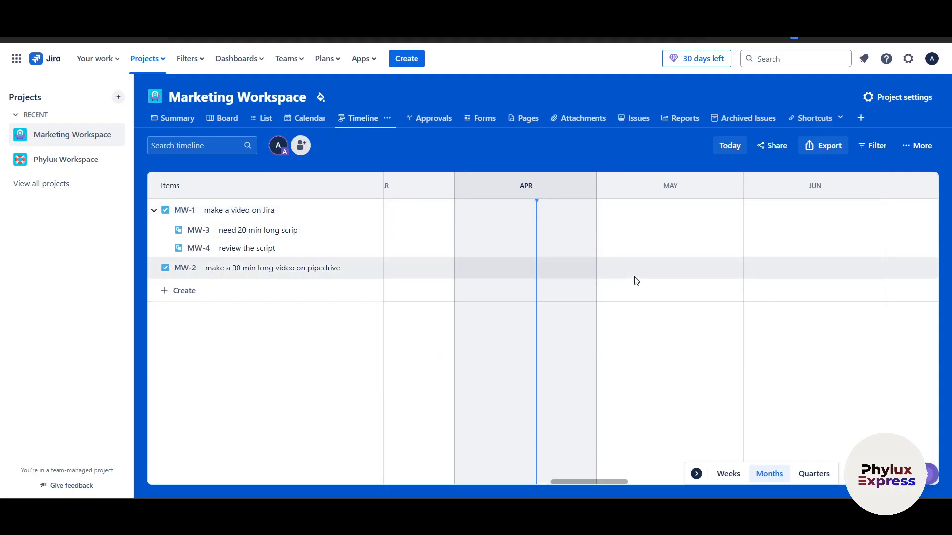
scroll(637, 281, right, 6)
scroll(635, 279, right, 5)
scroll(586, 258, left, 6)
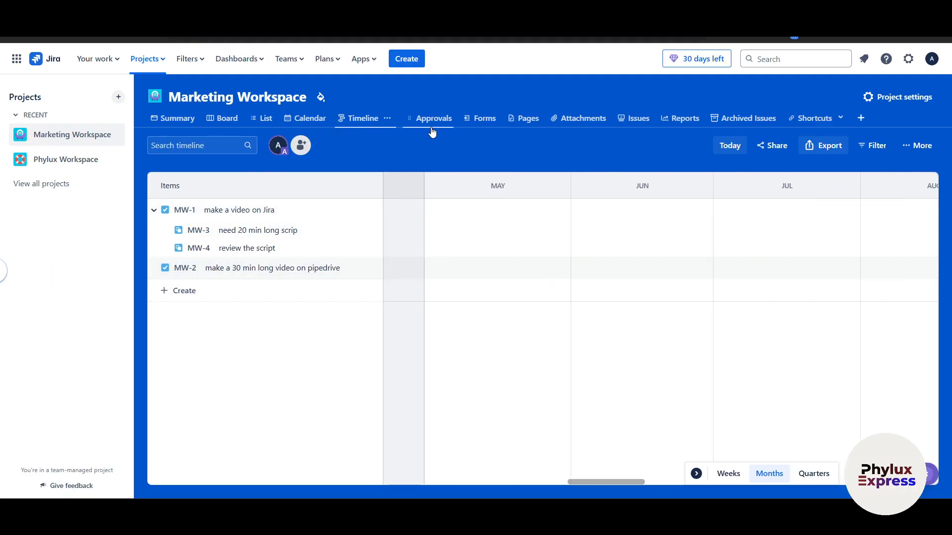
Step: Browse Approvals, Forms, Pages and Attachments, ending on the Issues list of all 4 issues
click(430, 123)
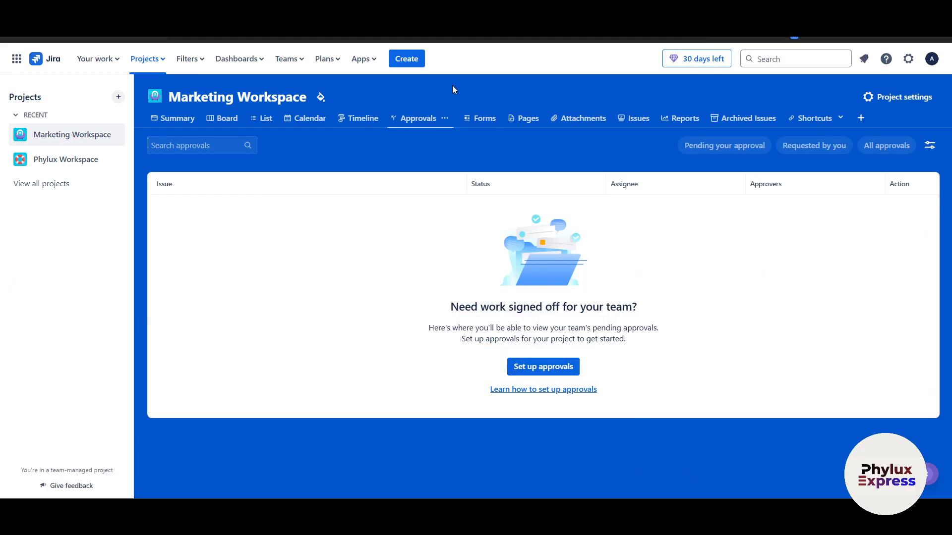
click(484, 126)
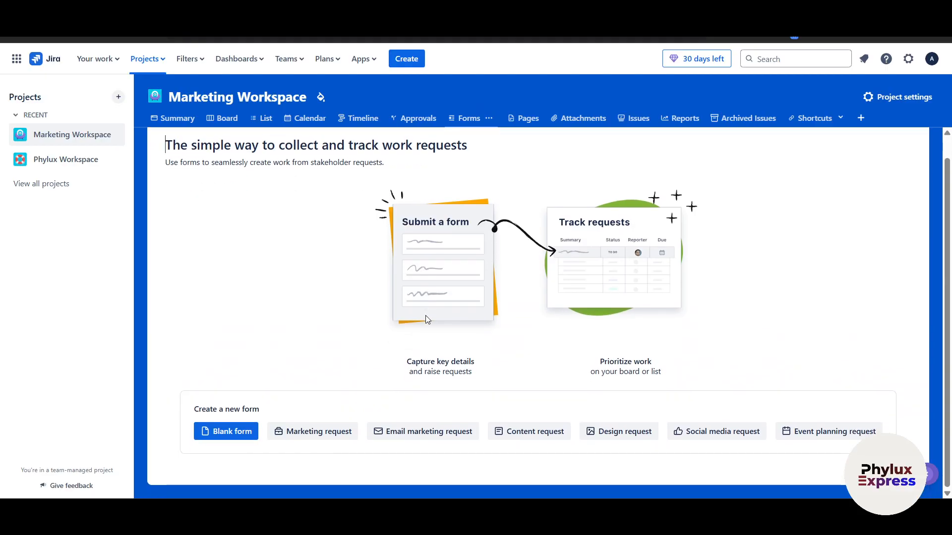
scroll(426, 316, up, 1)
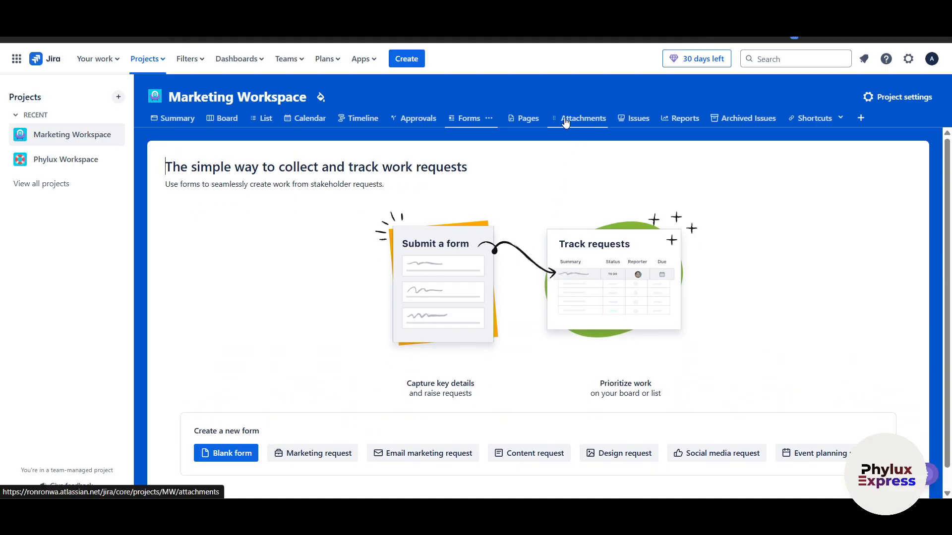
click(523, 121)
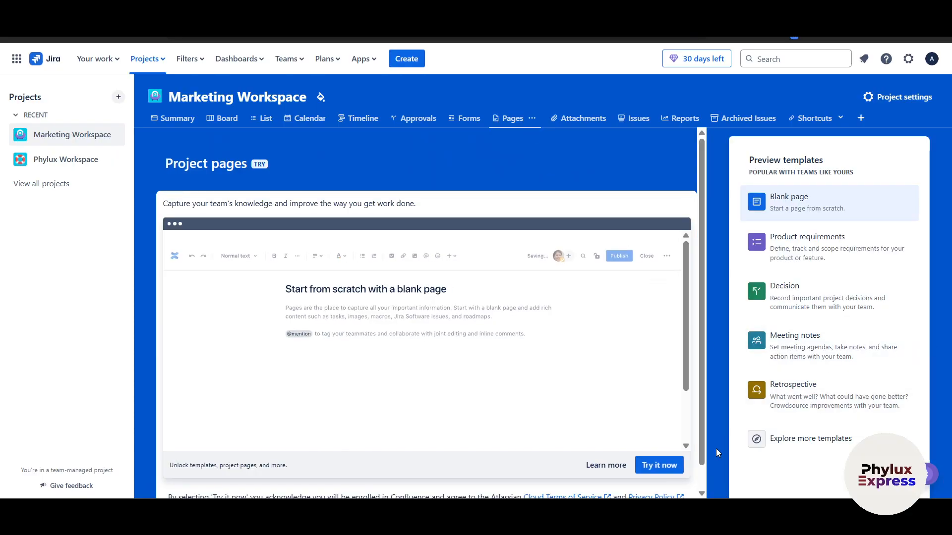
key(c)
click(676, 100)
click(585, 118)
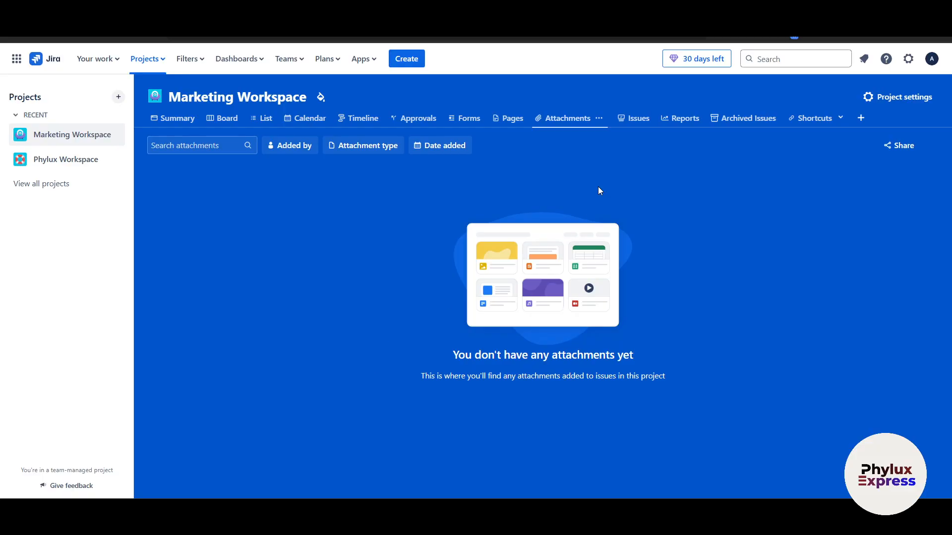
click(635, 119)
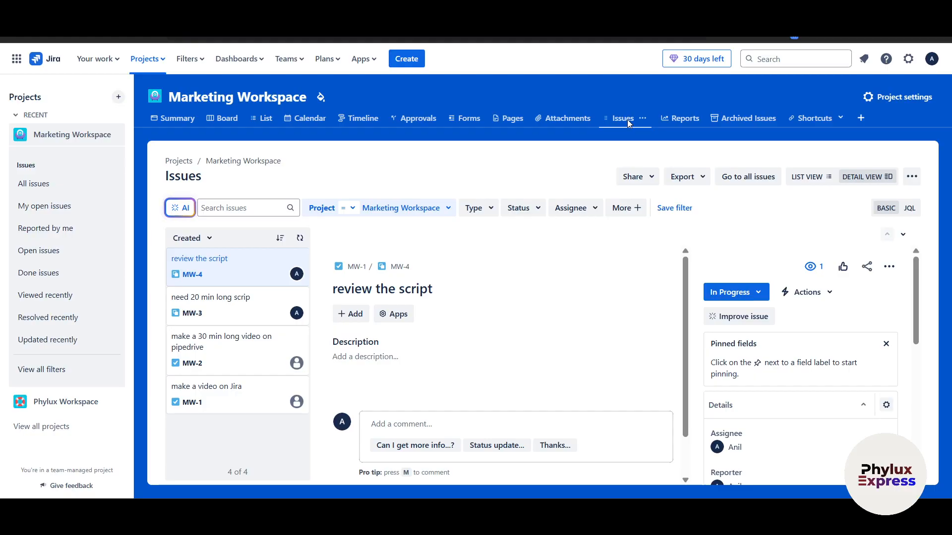
Step: Bring up the project's Reports page and dismiss the Create issue dialog
click(689, 117)
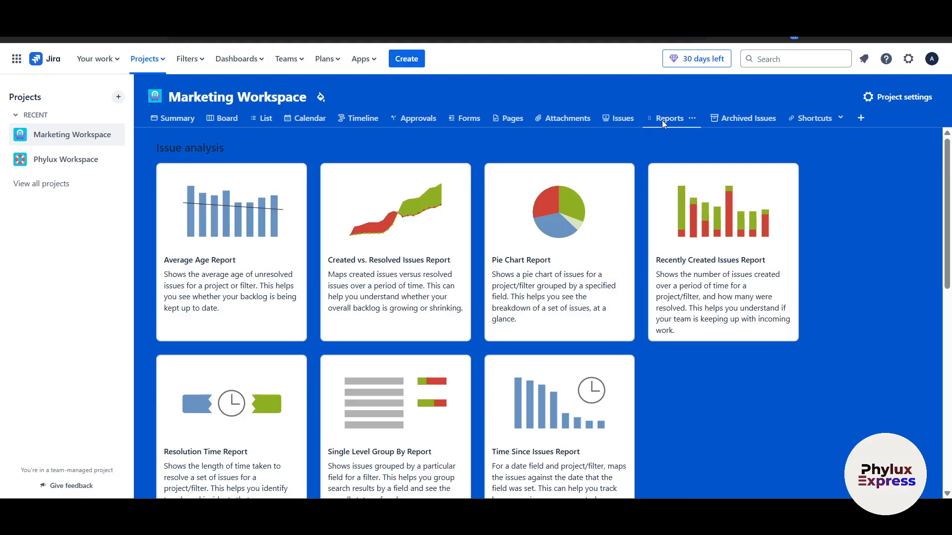
key(c)
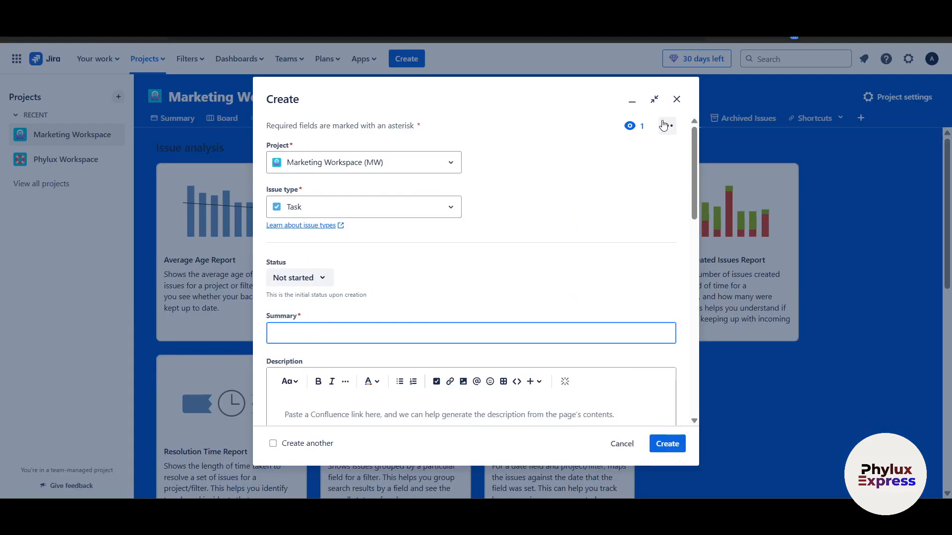
click(679, 99)
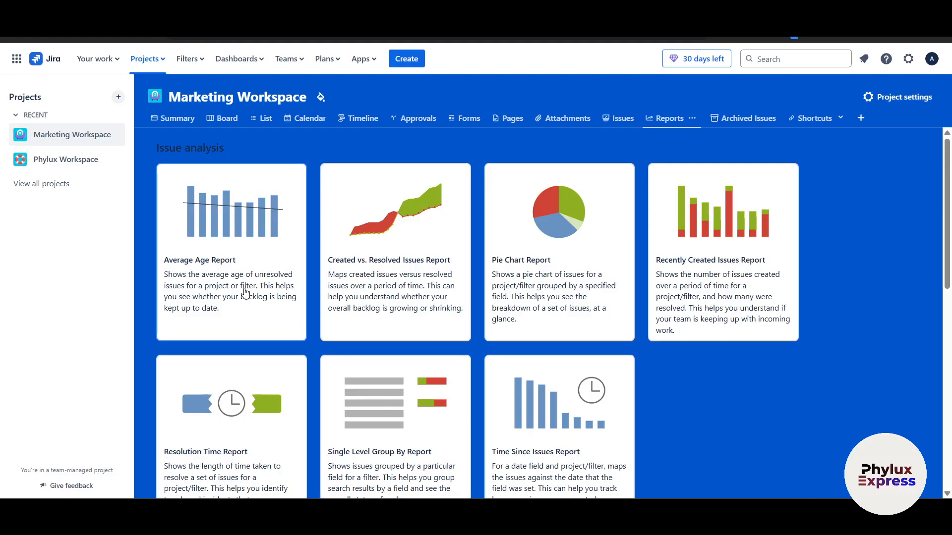
Step: Generate a Pie Chart Report grouped by Project, showing all 4 issues in one slice
click(525, 277)
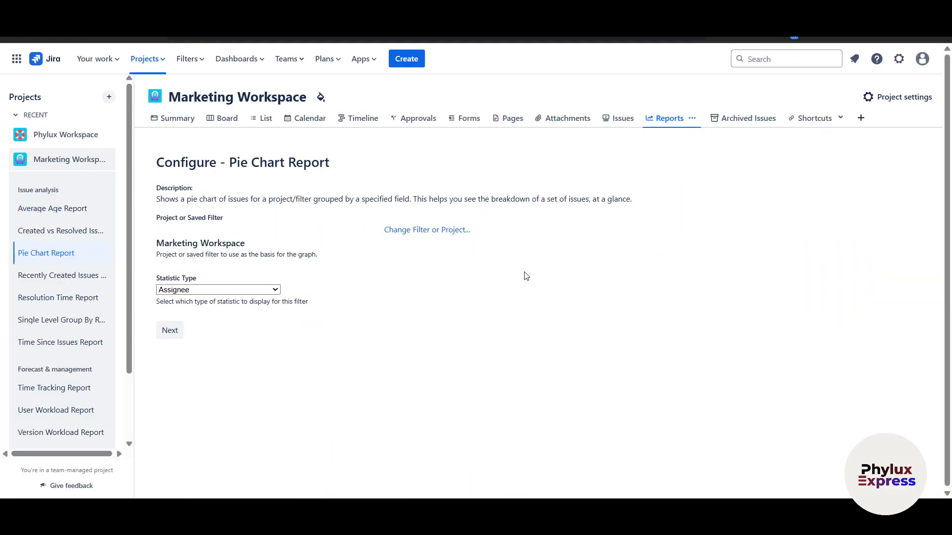
click(214, 291)
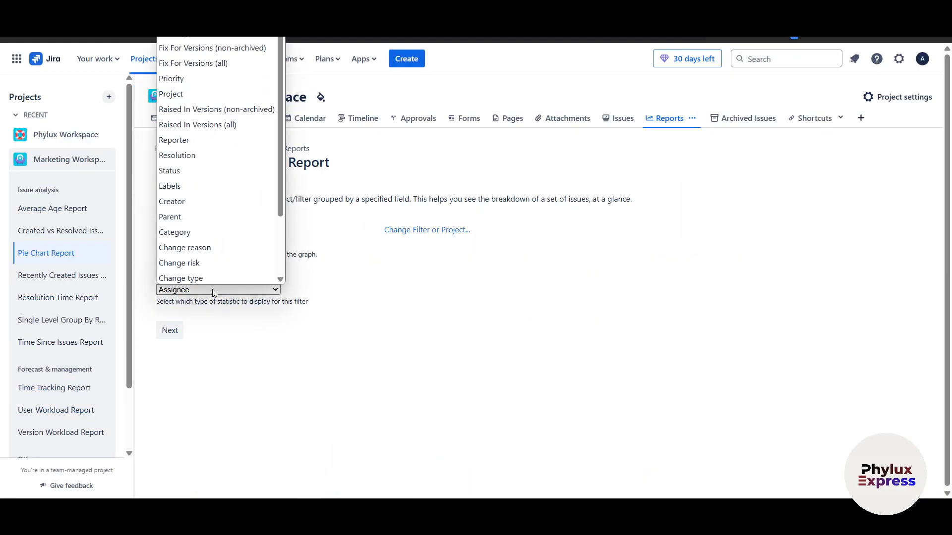
click(202, 93)
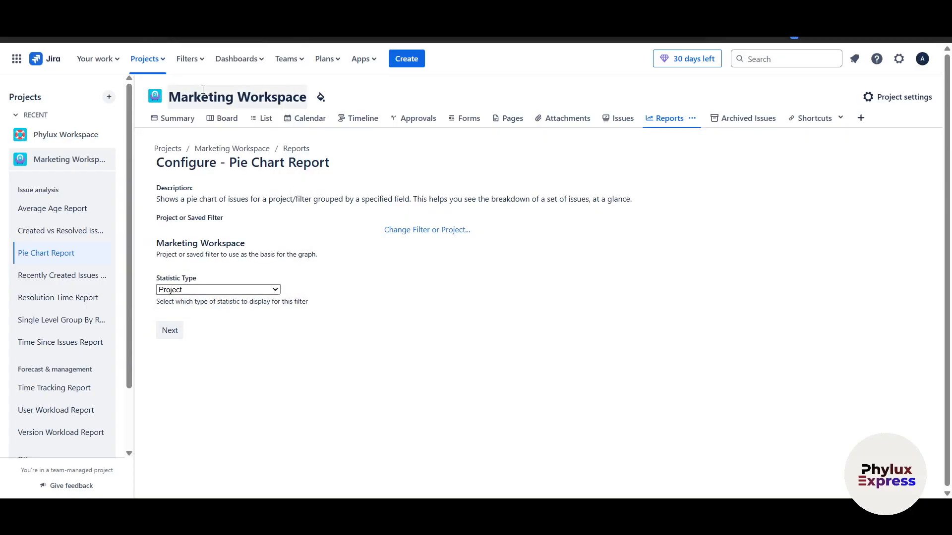
click(169, 329)
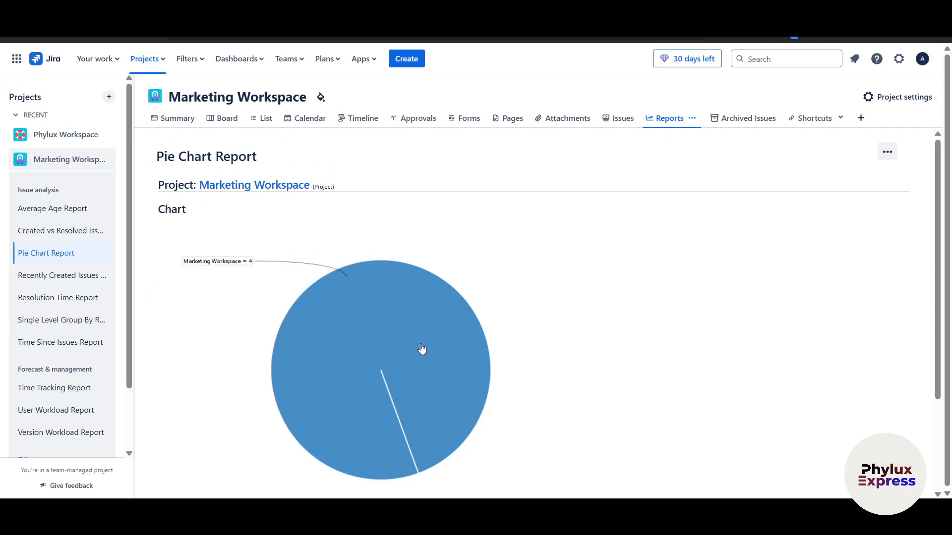
scroll(425, 405, down, 3)
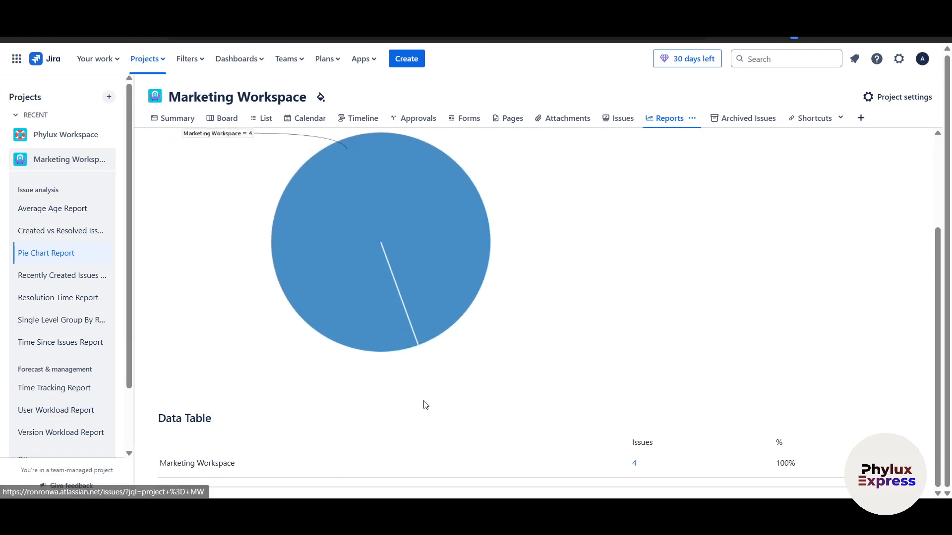
click(635, 466)
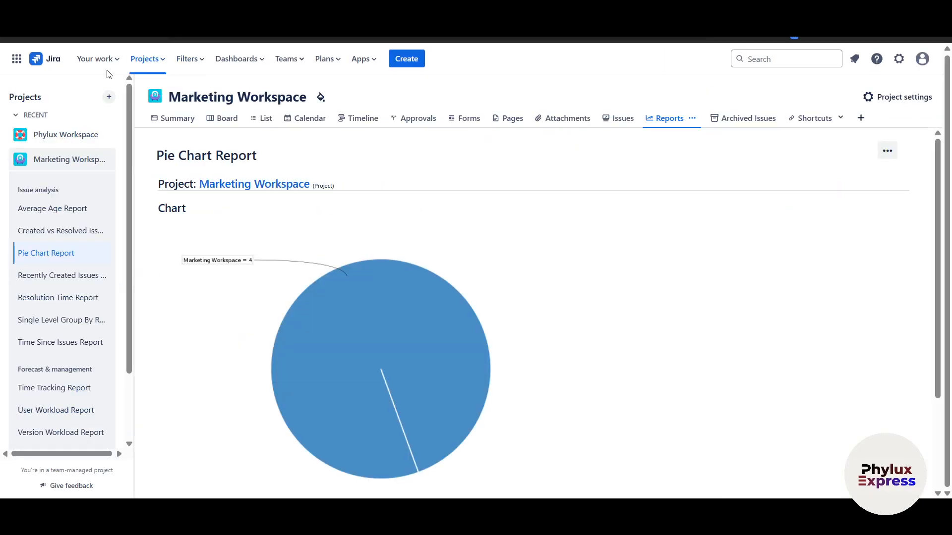
Step: Return to Marketing Workspace and review its Summary: 4 issues total, 0 completed
click(72, 144)
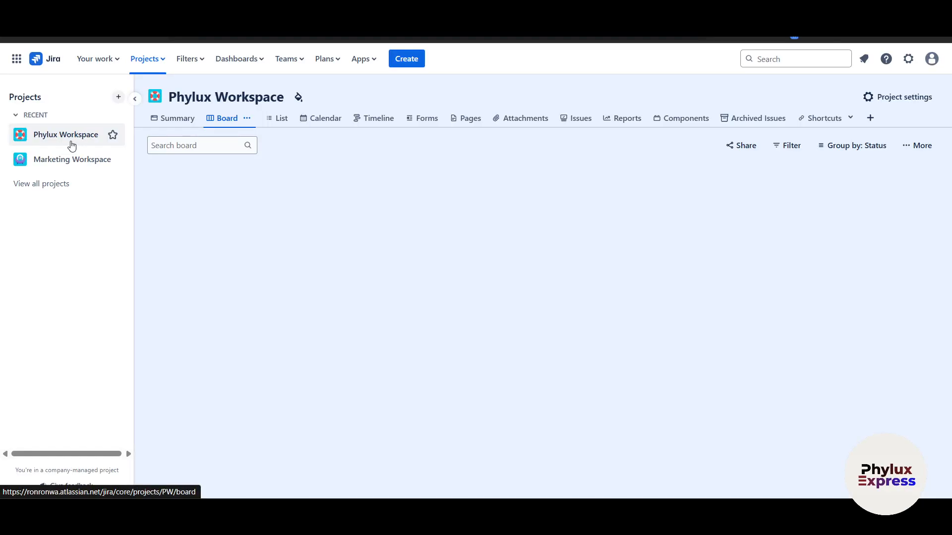
click(62, 161)
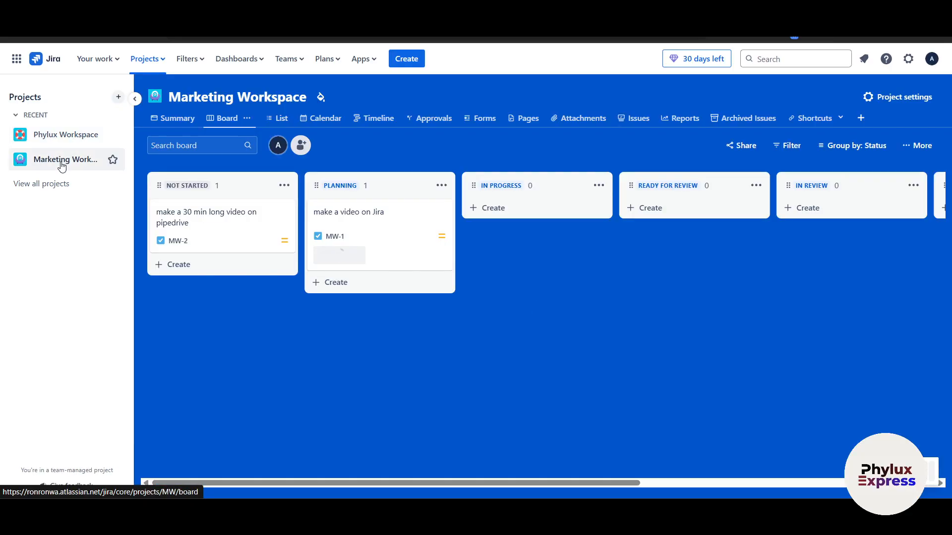
click(177, 118)
scroll(207, 331, down, 1)
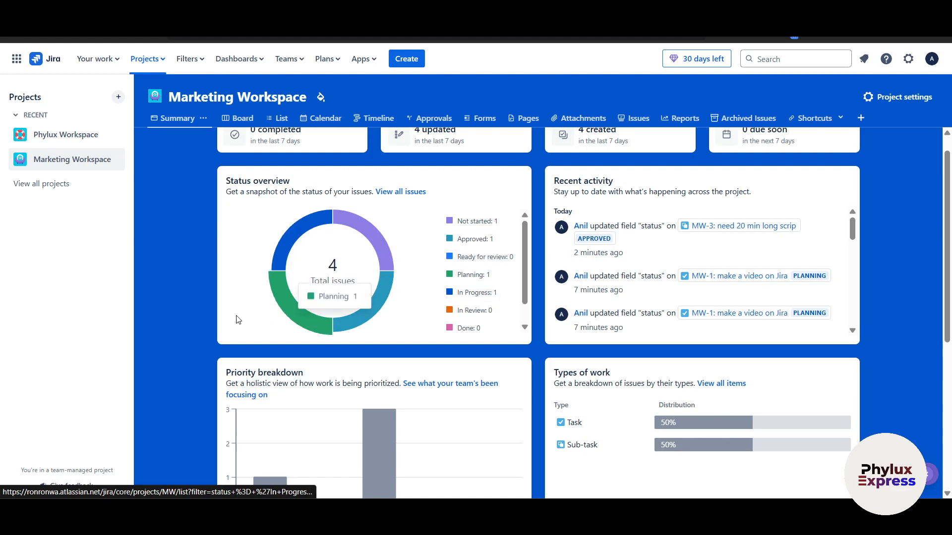
scroll(250, 317, down, 3)
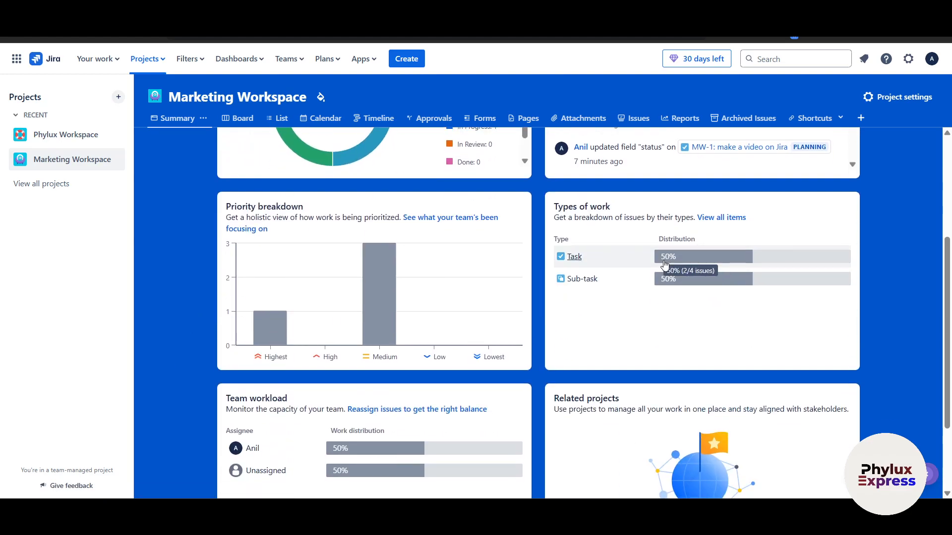
scroll(882, 353, down, 2)
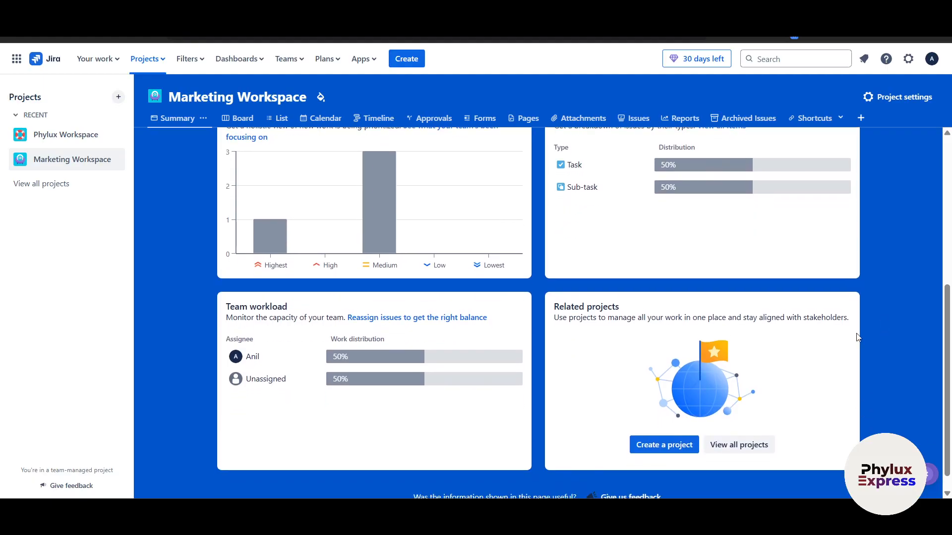
scroll(667, 218, up, 1)
scroll(839, 314, down, 2)
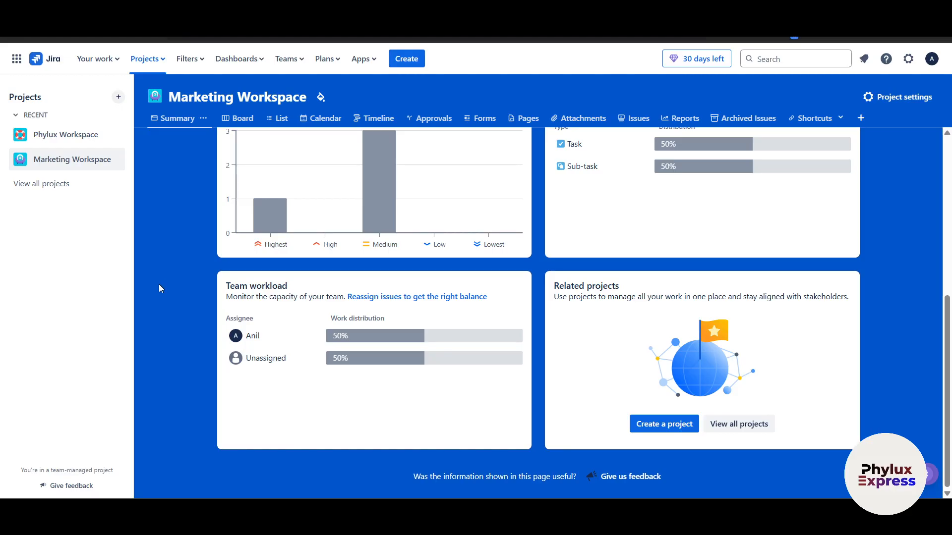
scroll(159, 284, up, 6)
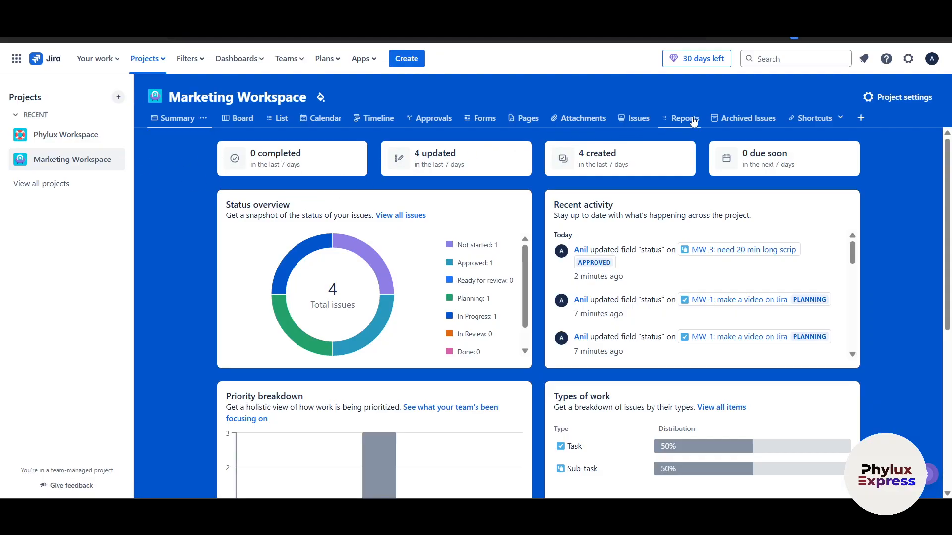
Step: Check the saved Shortcuts and the add-view panel, then close both
click(825, 124)
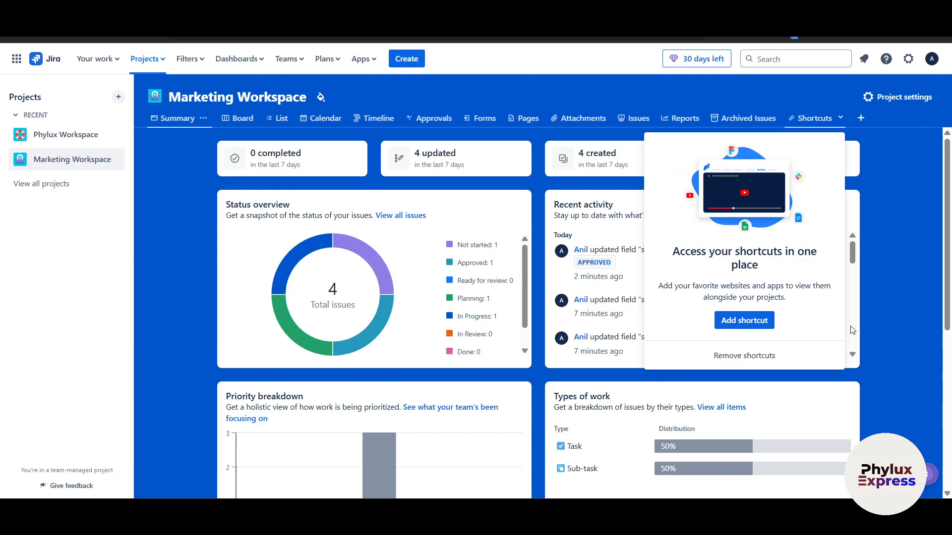
click(887, 339)
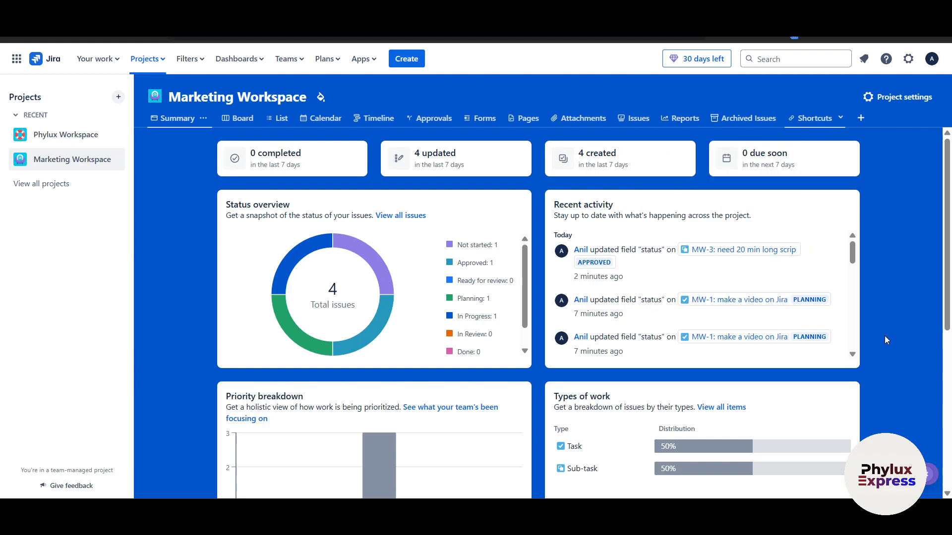
click(862, 120)
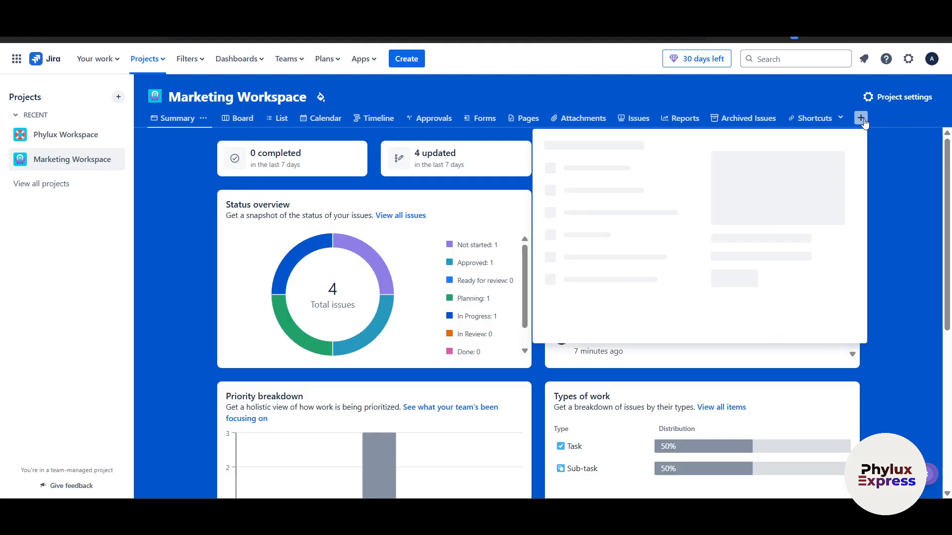
click(921, 291)
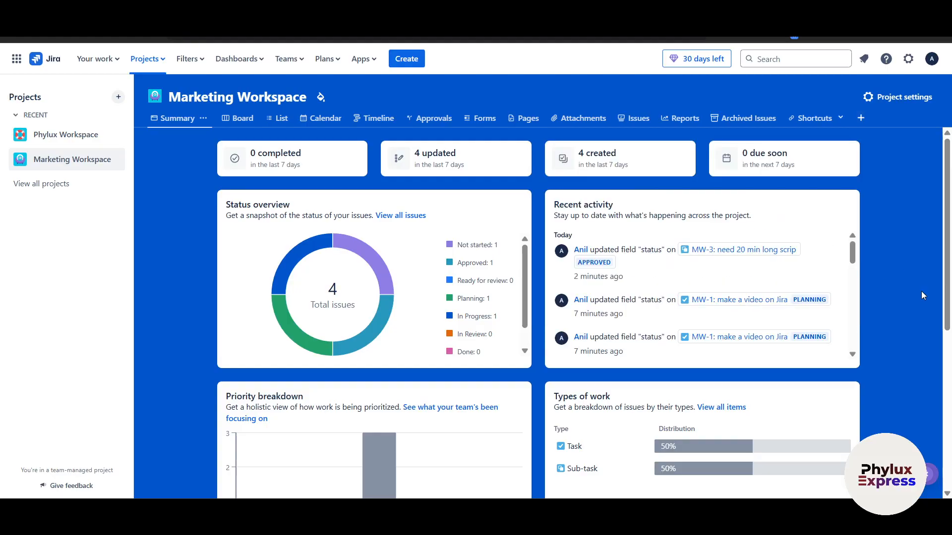
Step: View the project settings Details page showing name Marketing Workspace and key MW
click(908, 103)
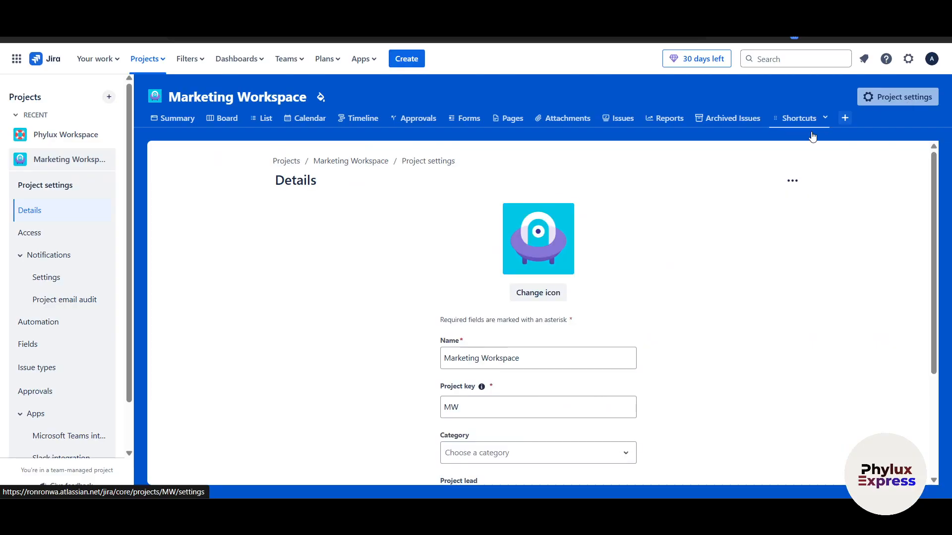
scroll(678, 340, down, 4)
scroll(526, 257, up, 4)
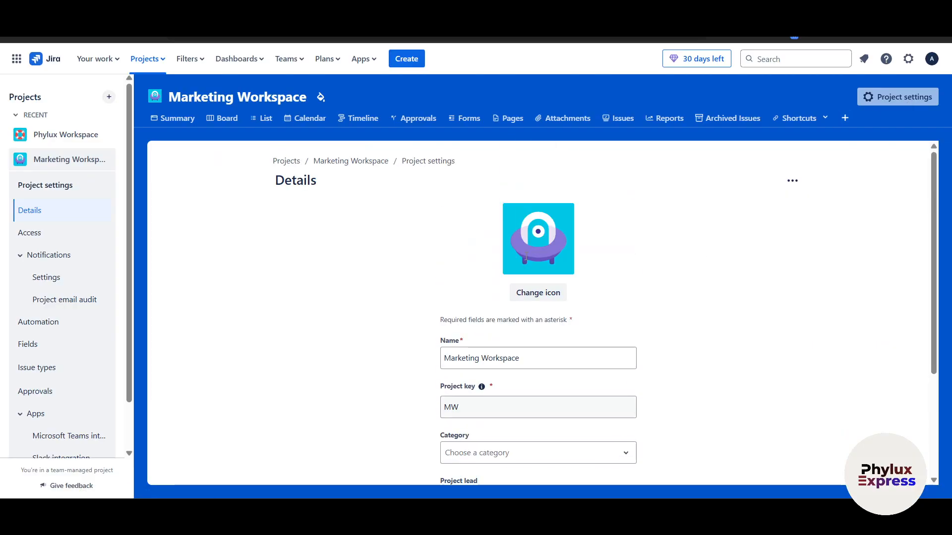
scroll(526, 257, down, 3)
click(240, 59)
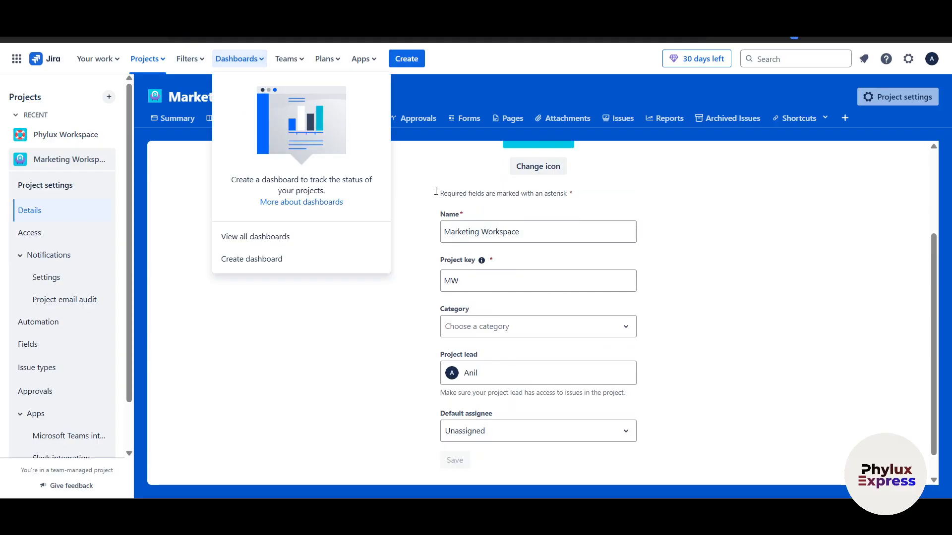
Step: List all dashboards, view the Default dashboard, return, and browse Teams and Plans menus
click(266, 242)
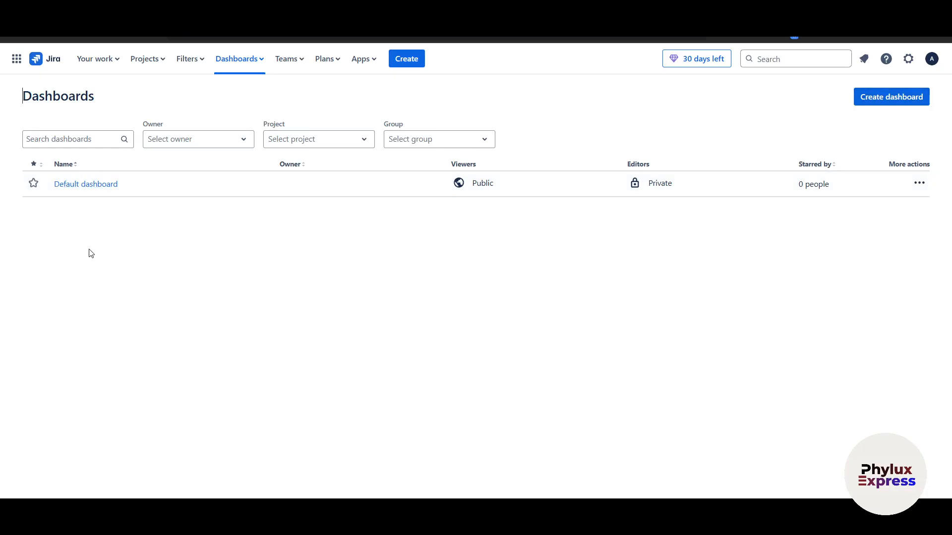
click(91, 185)
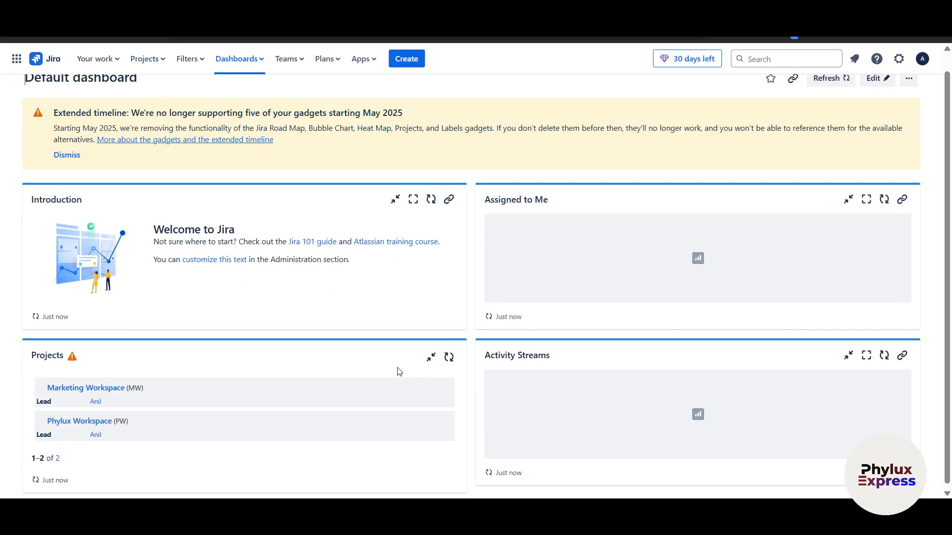
key(alt+Left)
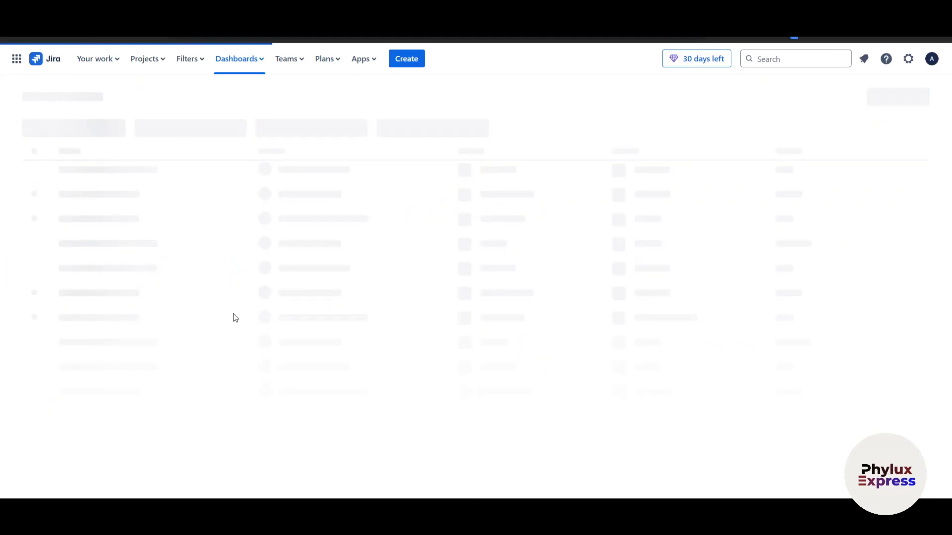
click(293, 60)
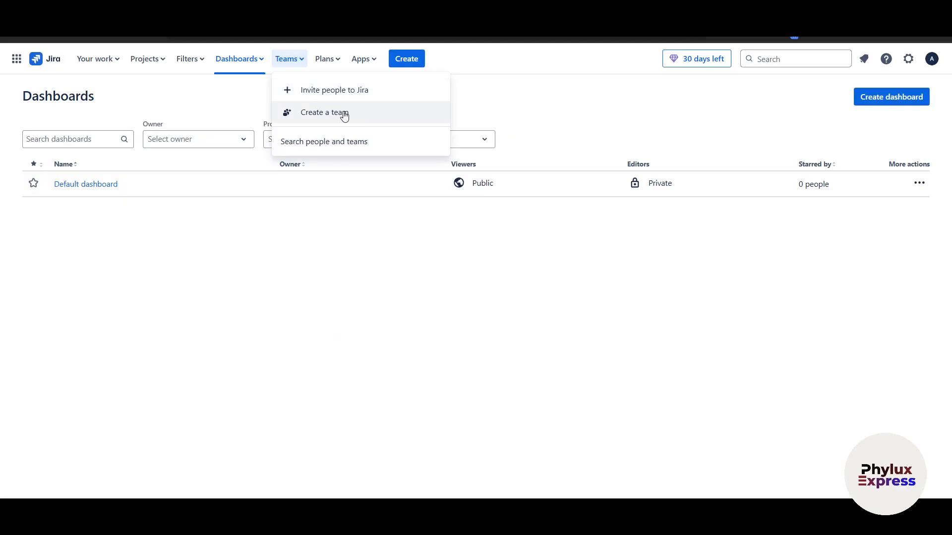
click(325, 59)
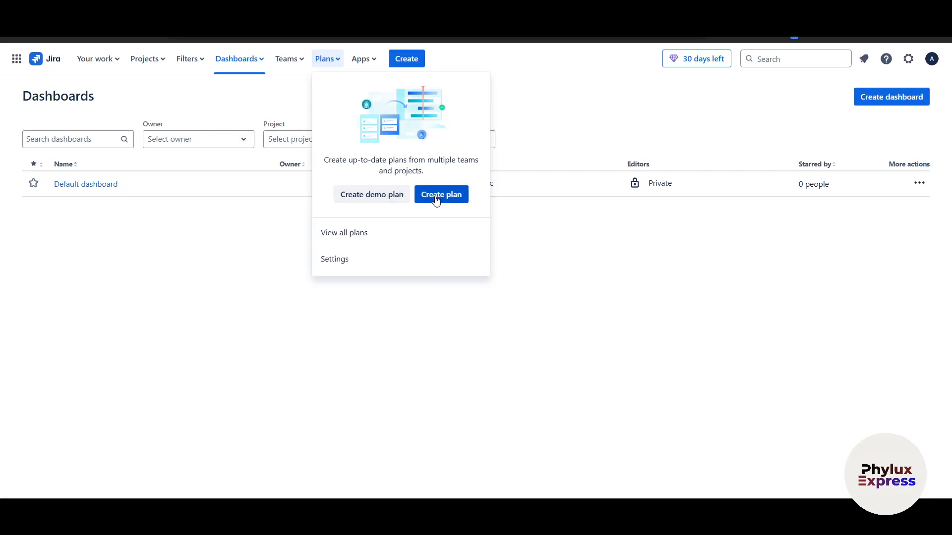
Step: Start a new issue, check its project list, cancel it, and close the app switcher
click(405, 62)
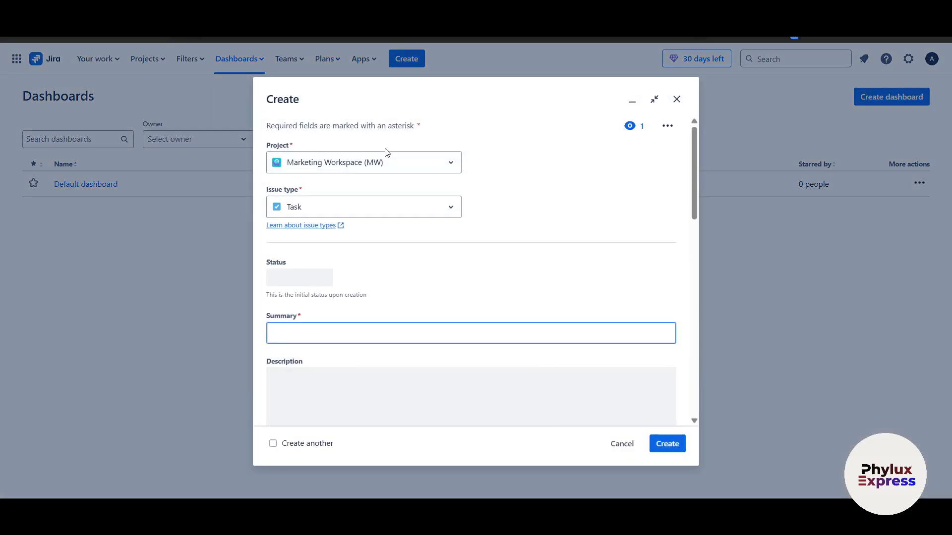
scroll(406, 357, down, 5)
scroll(405, 357, up, 5)
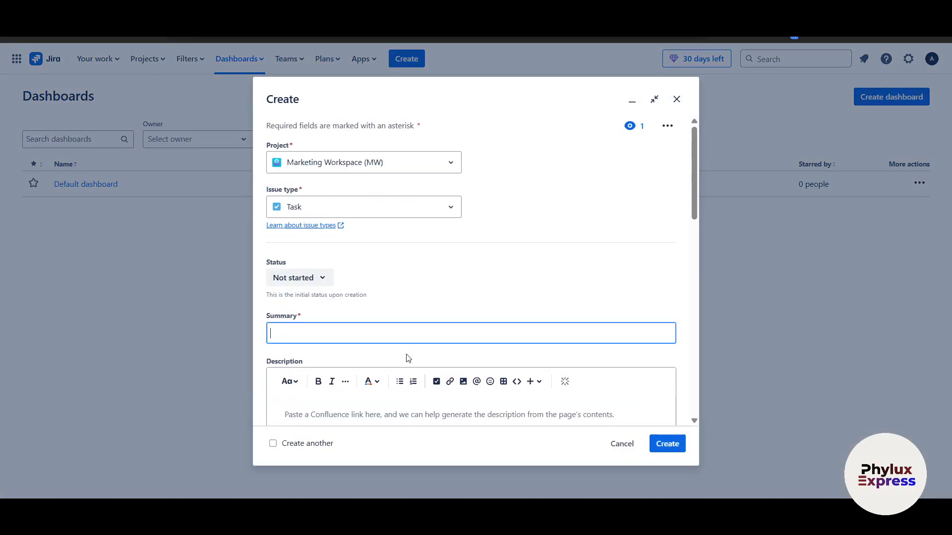
click(341, 158)
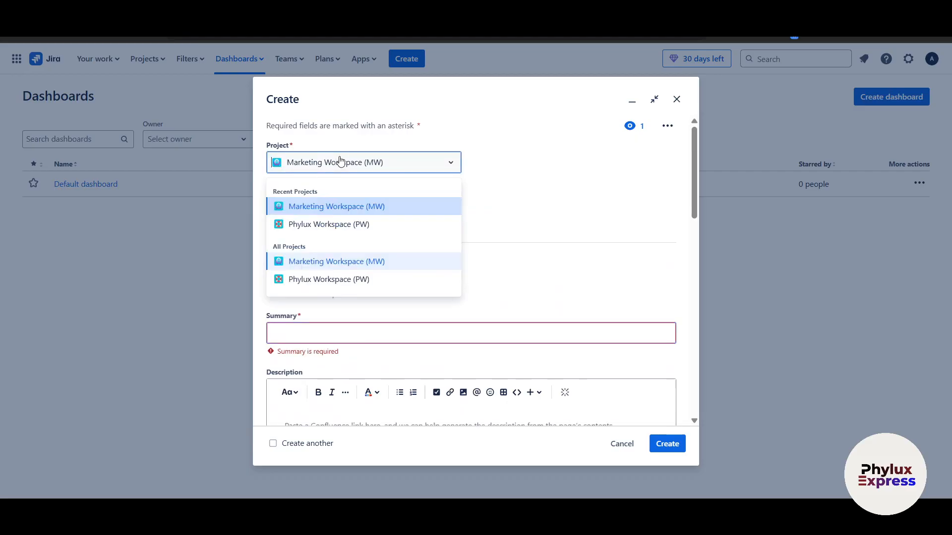
click(538, 199)
click(676, 100)
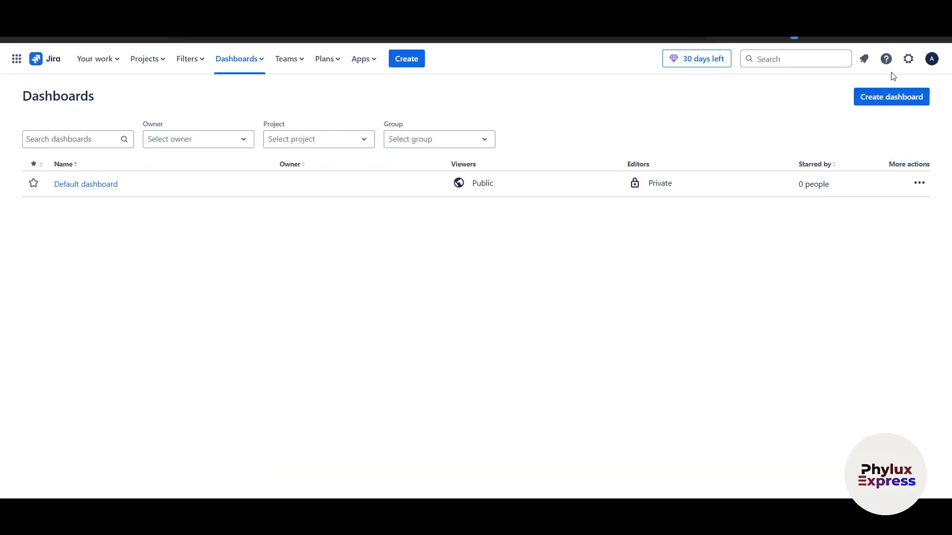
click(16, 59)
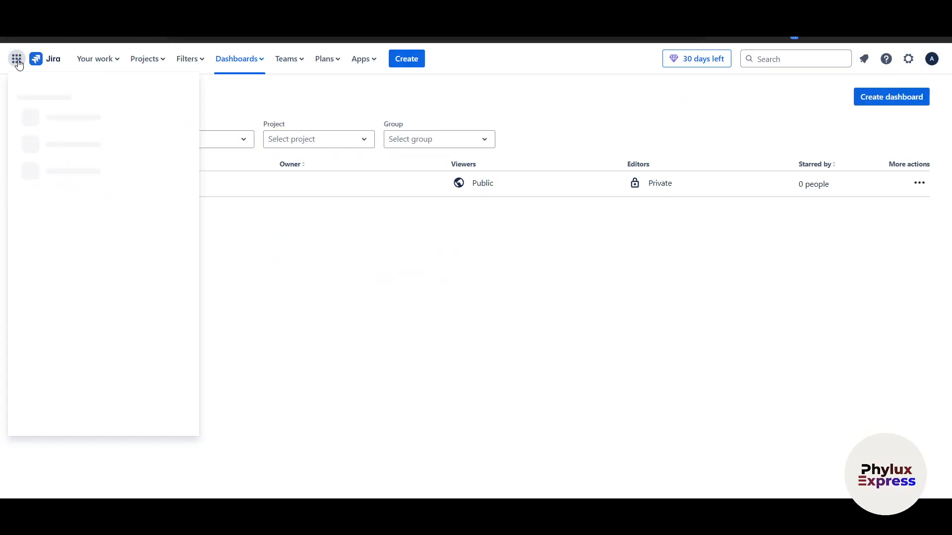
click(353, 302)
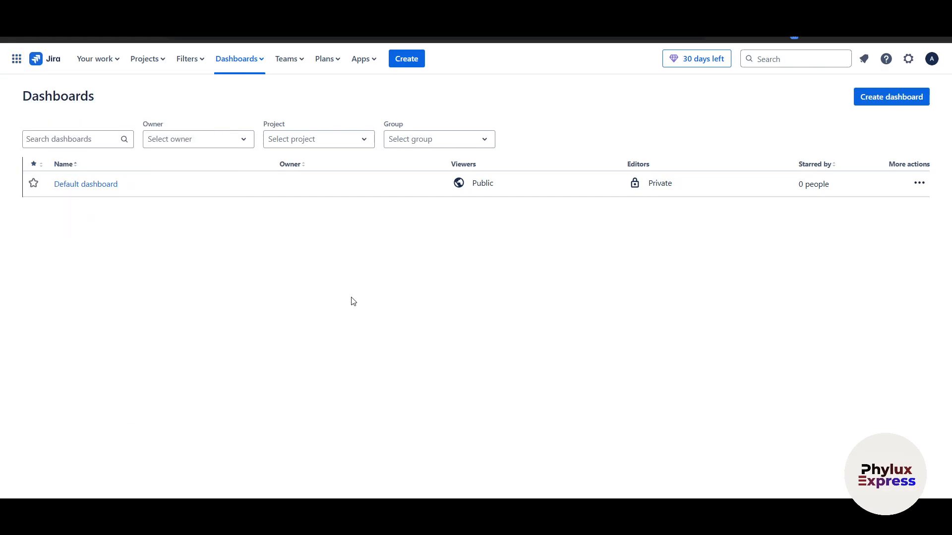